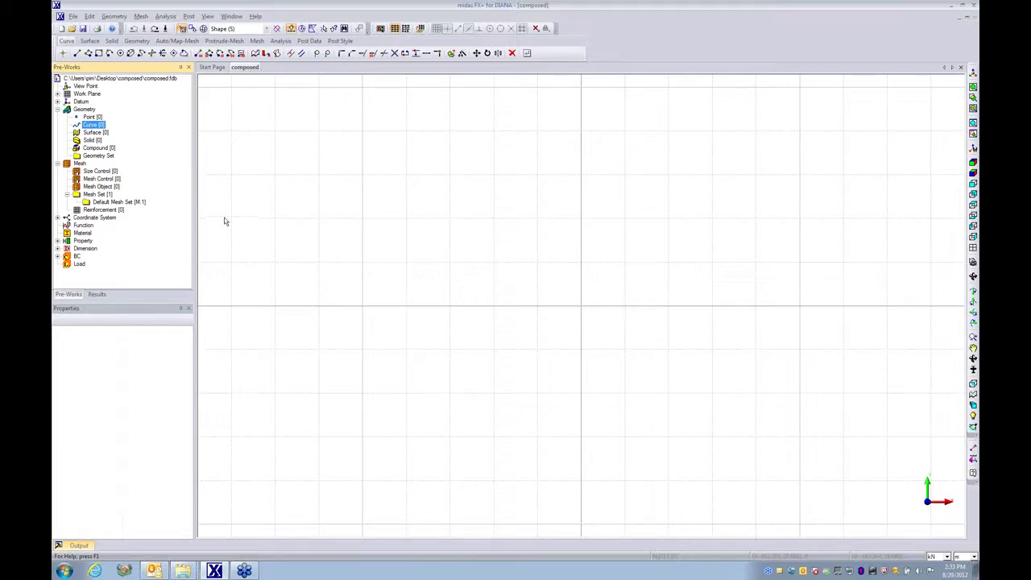
Draw an inner and an outer circle, both centred at the origin
{"action": "left_click", "coordinate": [119, 54]}
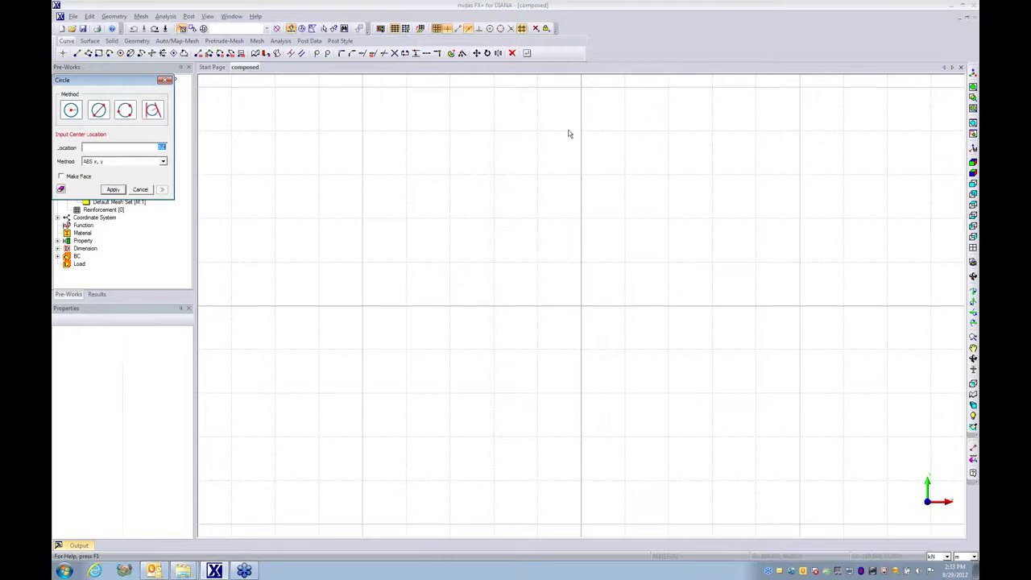
{"action": "type", "text": "-60, 80"}
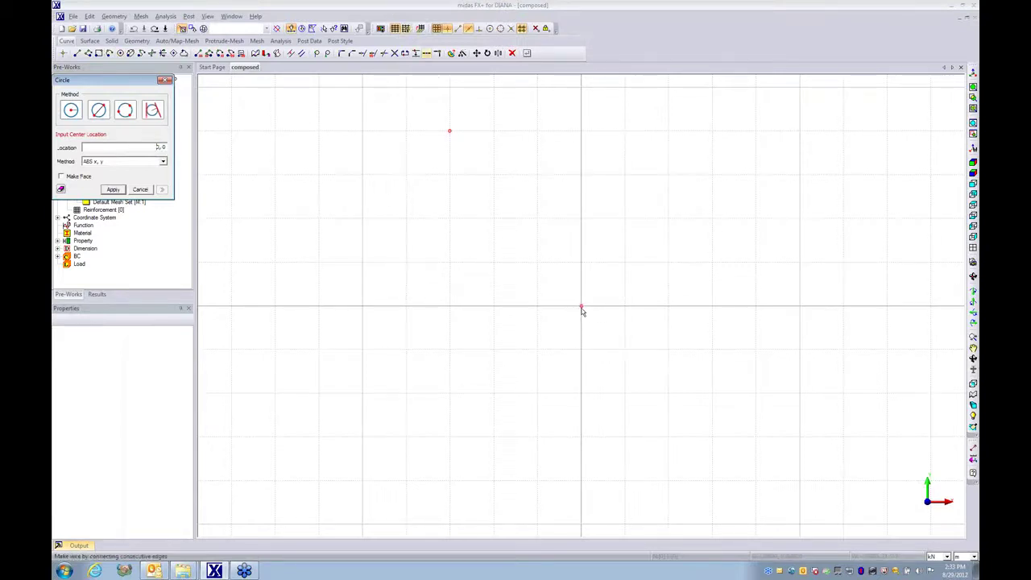
{"action": "left_click", "coordinate": [581, 307]}
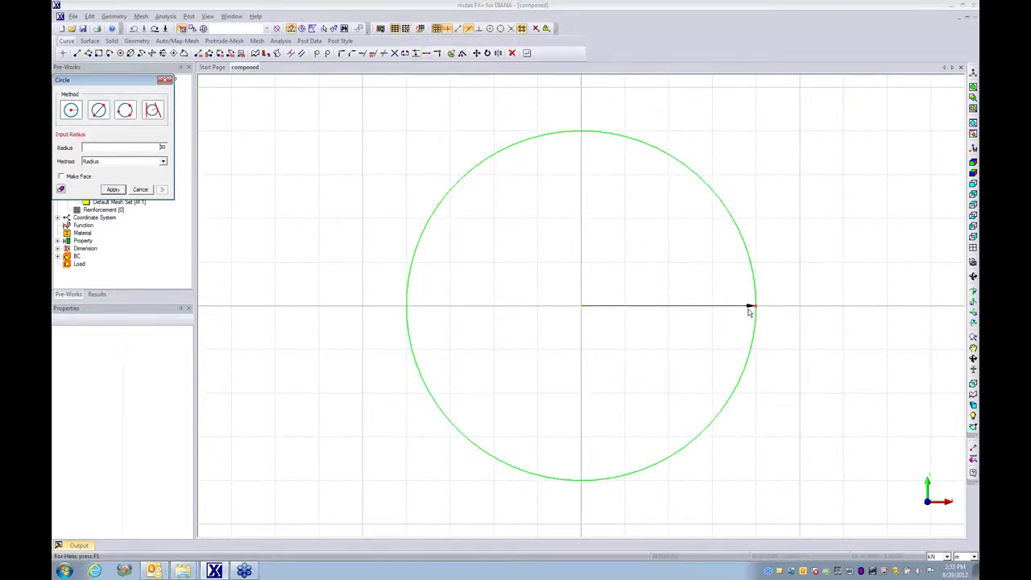
{"action": "left_click", "coordinate": [715, 312]}
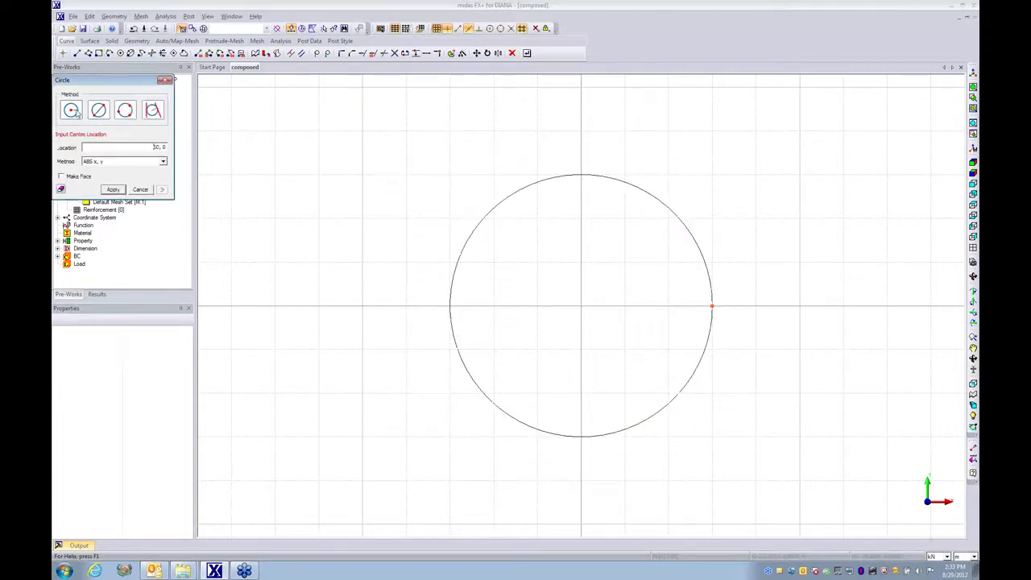
{"action": "left_click", "coordinate": [583, 309]}
{"action": "left_click", "coordinate": [755, 306]}
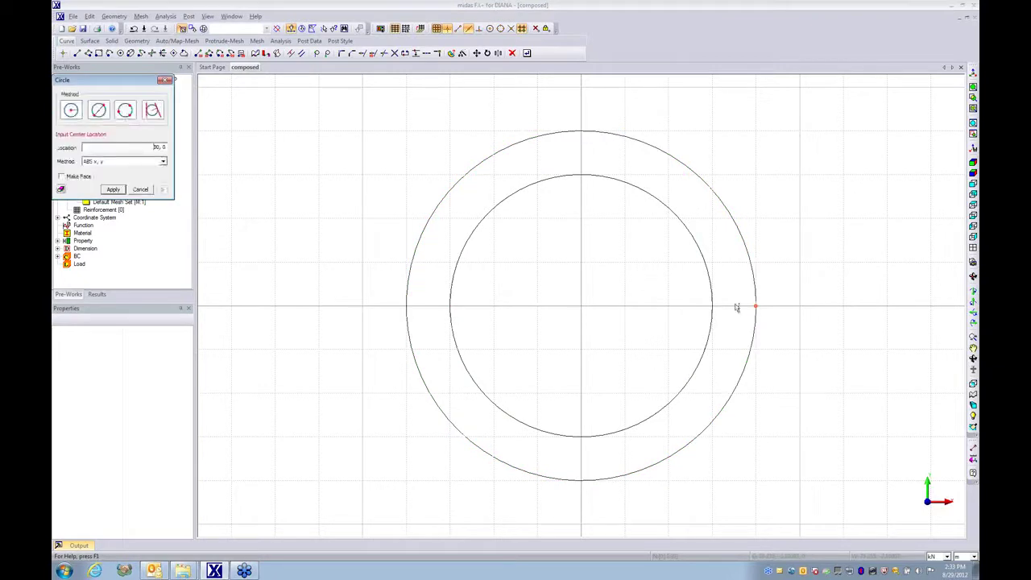
Draw a short radial line from the inner circle to the outer circle
{"action": "left_click", "coordinate": [76, 53]}
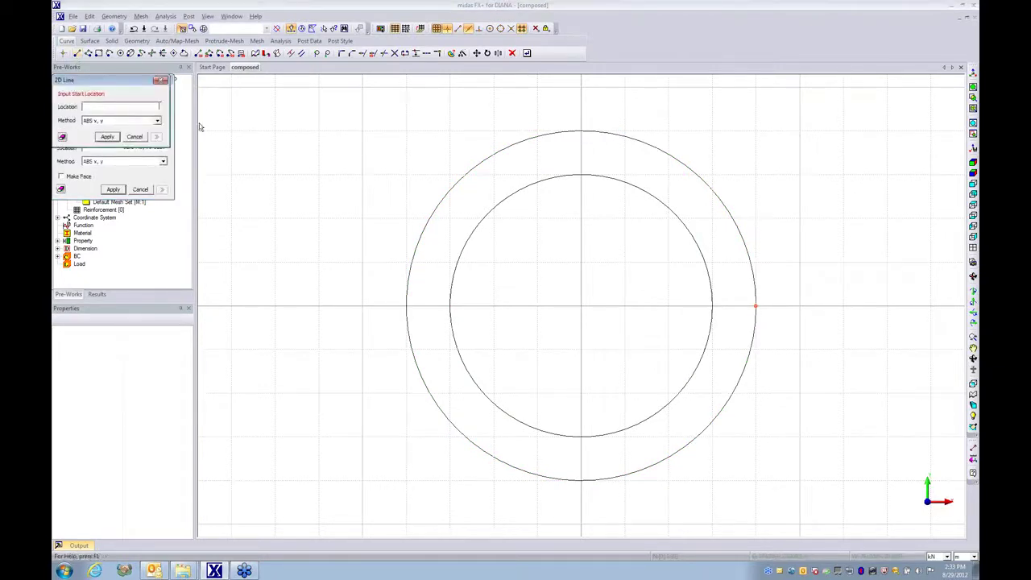
{"action": "left_click", "coordinate": [712, 308]}
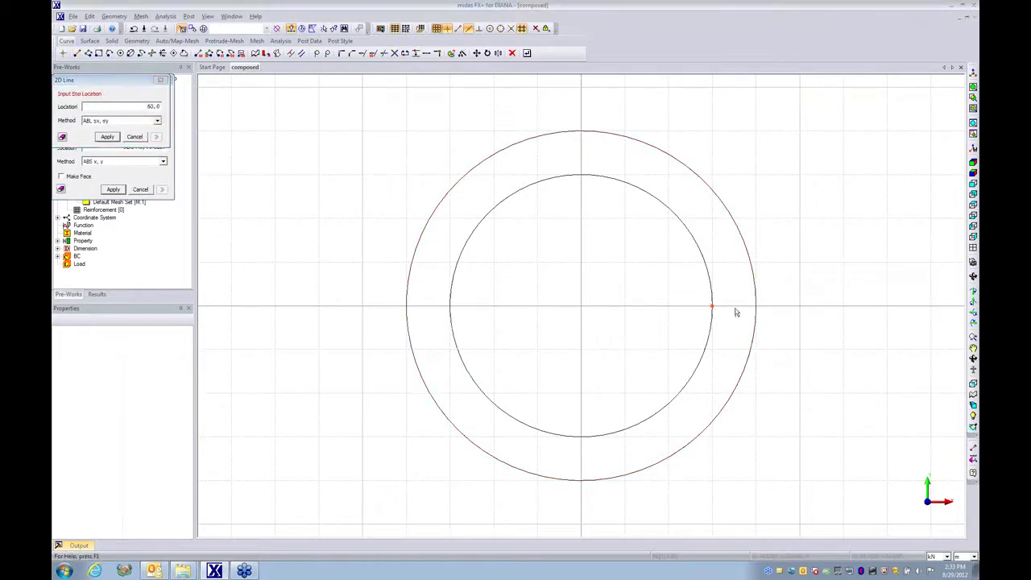
{"action": "left_click", "coordinate": [755, 307]}
{"action": "left_click", "coordinate": [159, 79]}
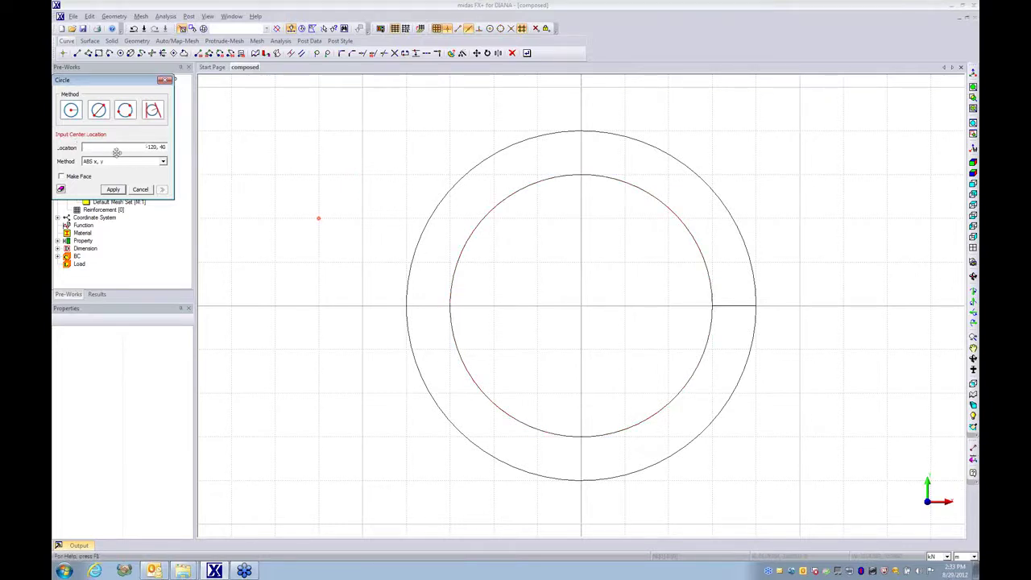
Add a third circle of radius 70 at the origin, between the other two
{"action": "left_click", "coordinate": [583, 311]}
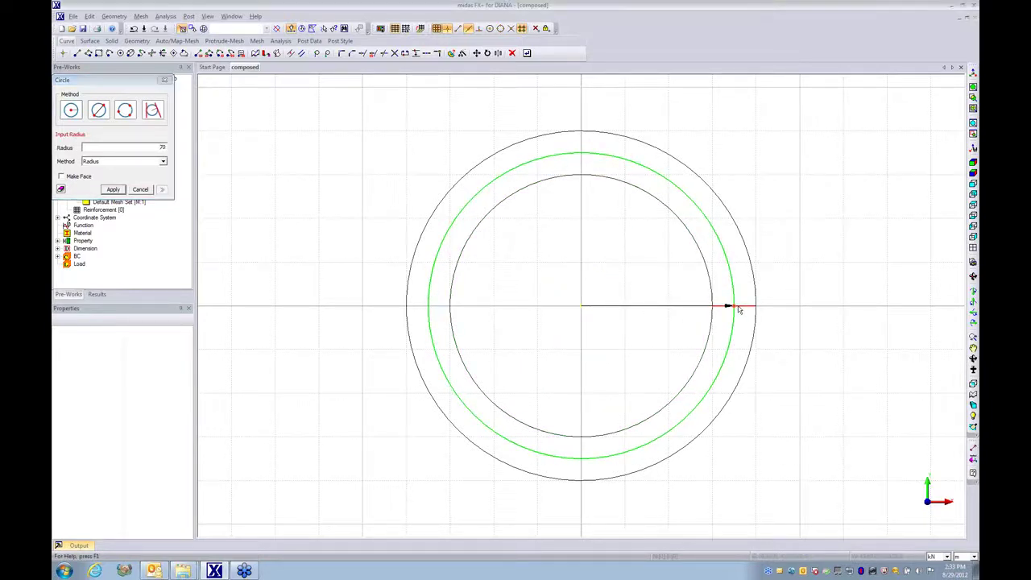
{"action": "left_click", "coordinate": [737, 308]}
{"action": "key", "text": "Escape"}
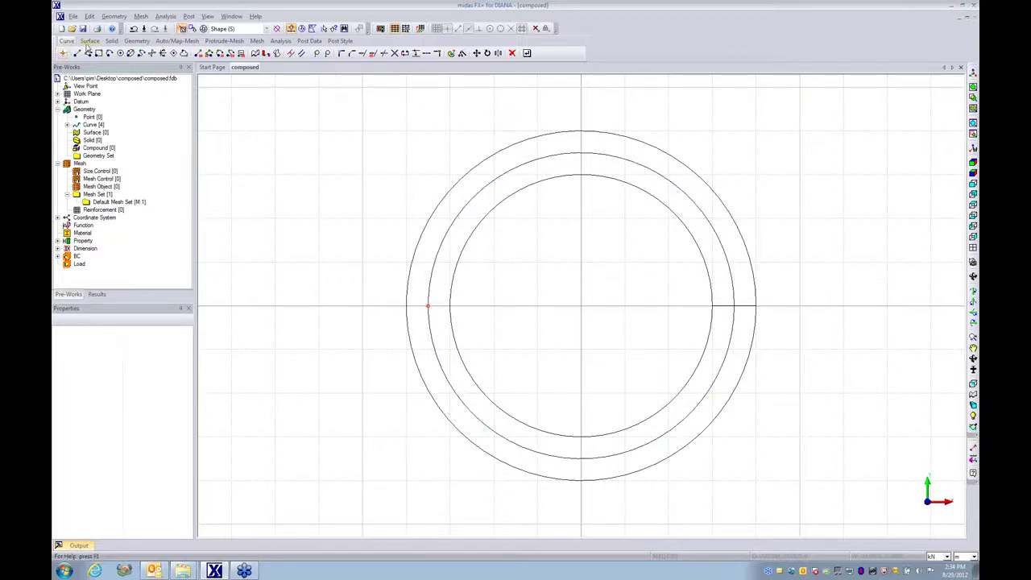
Create a plane face bounded by the outer and inner circles
{"action": "left_click", "coordinate": [89, 41]}
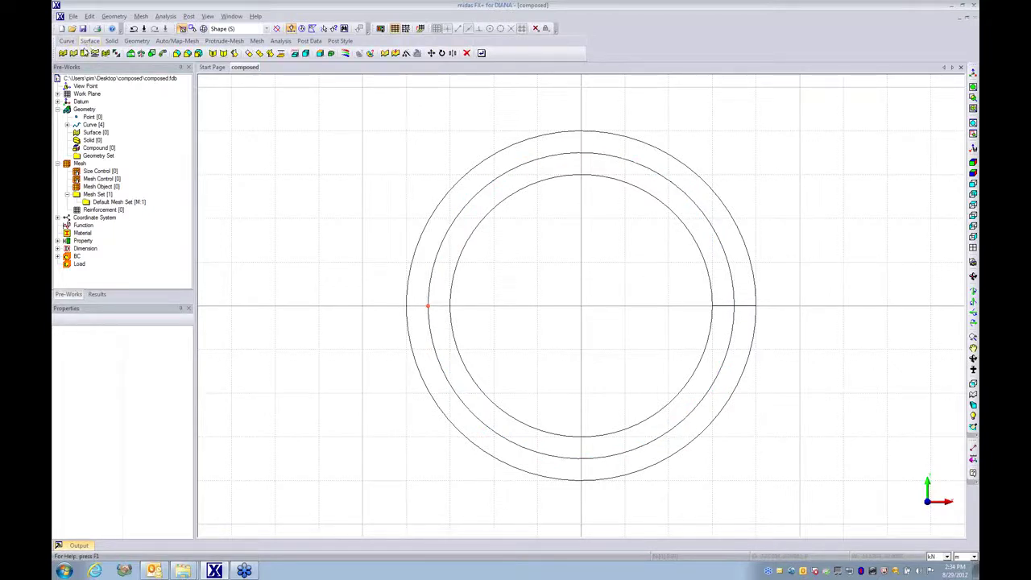
{"action": "left_click", "coordinate": [84, 53]}
{"action": "left_click", "coordinate": [461, 183]}
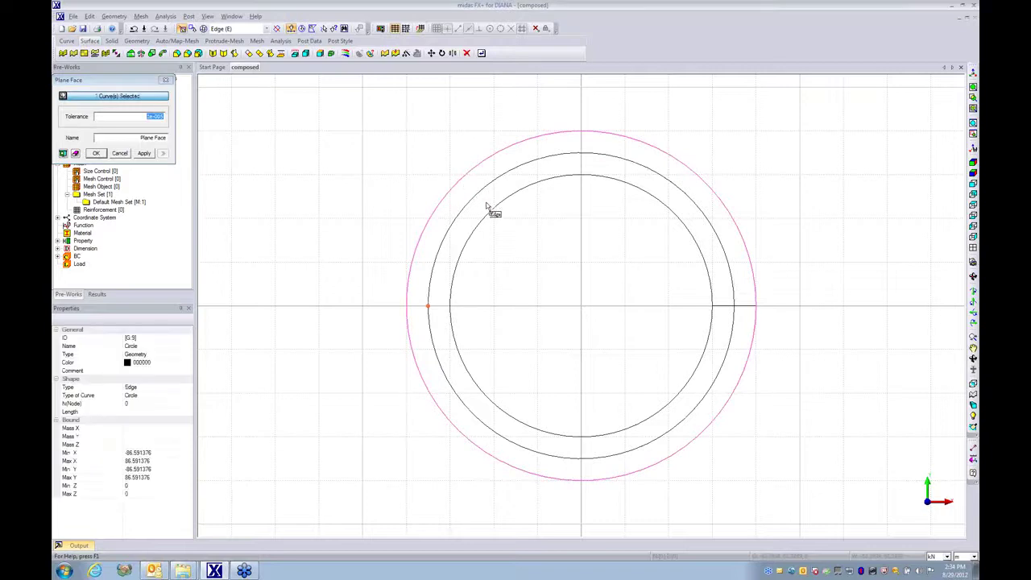
{"action": "left_click", "coordinate": [490, 213]}
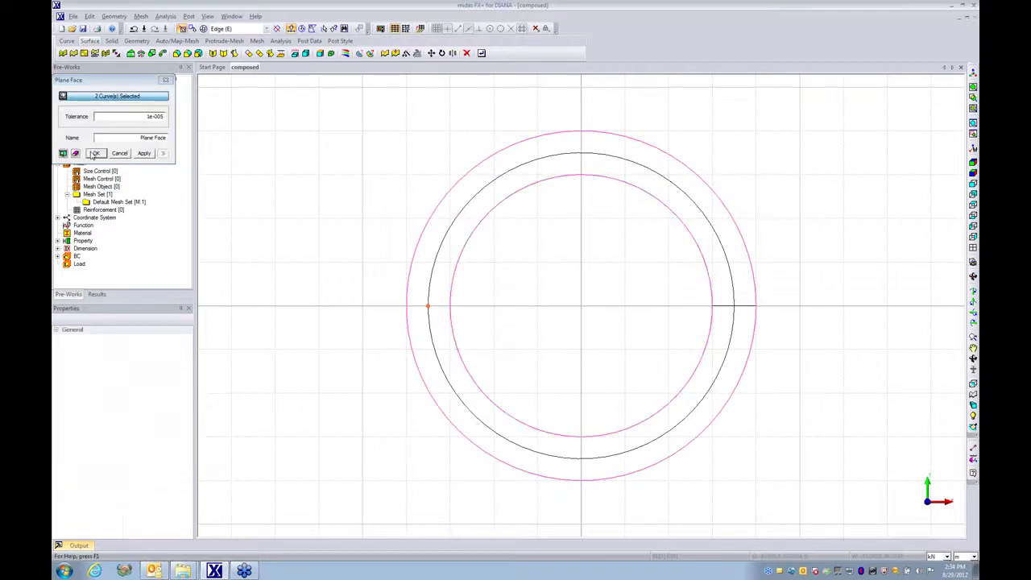
{"action": "left_click", "coordinate": [93, 153]}
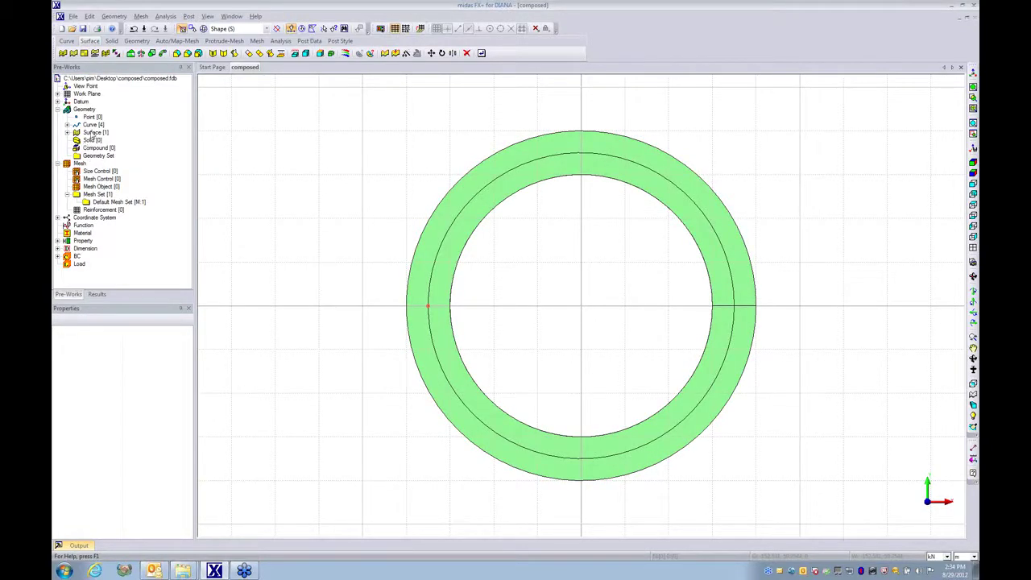
Hide all curves and orbit to see the ring in perspective
{"action": "right_click", "coordinate": [93, 128]}
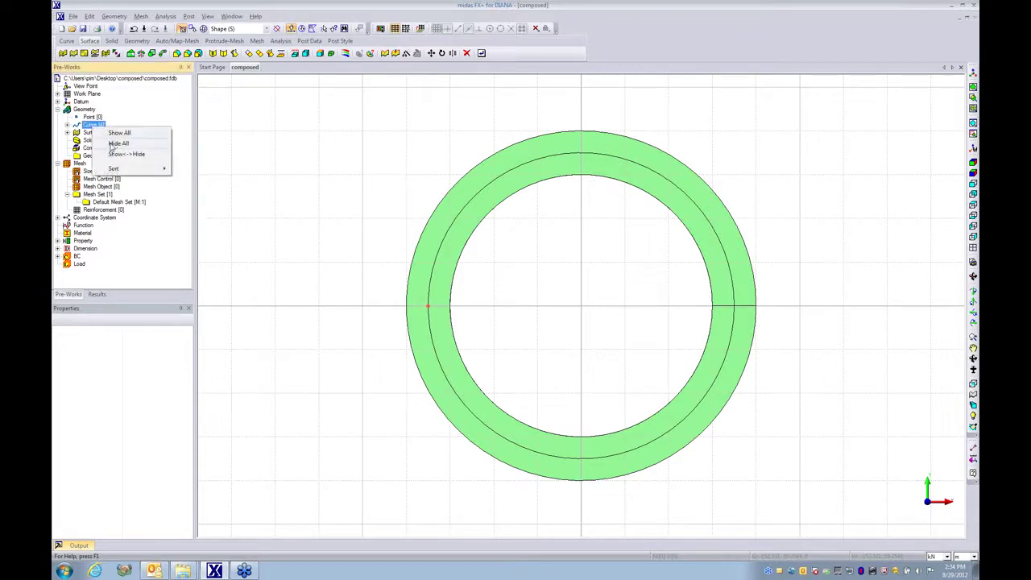
{"action": "left_click", "coordinate": [111, 146]}
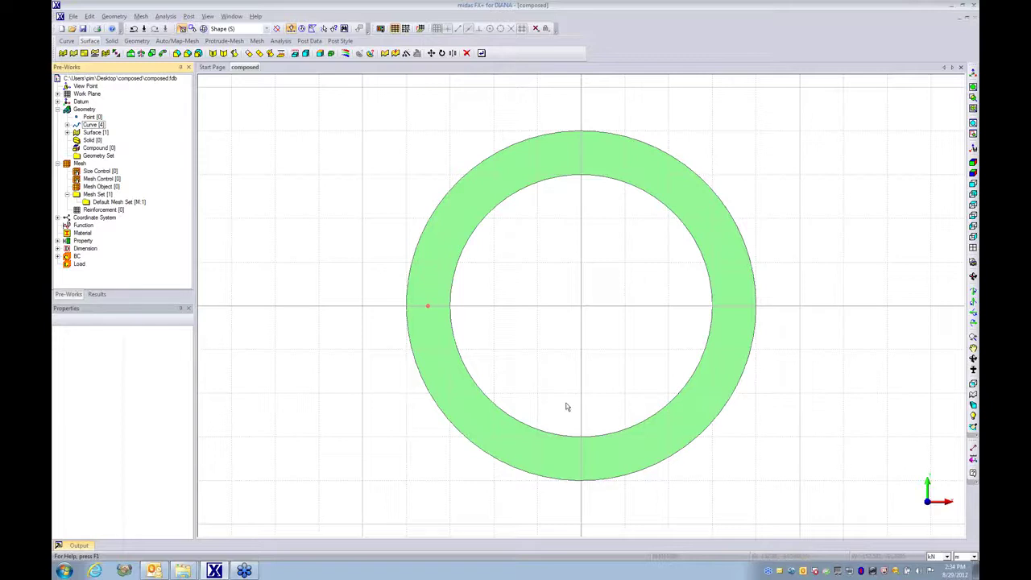
{"action": "middle_click_drag", "start_coordinate": [567, 408], "coordinate": [575, 221]}
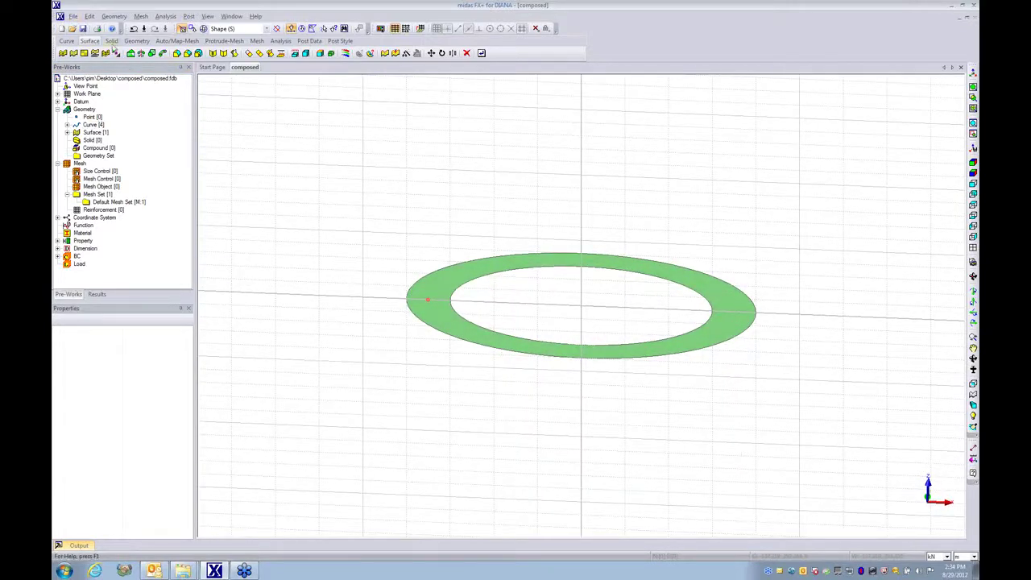
Extrude the ring face 100 units along the vertical datum axis as a solid
{"action": "left_click", "coordinate": [130, 53]}
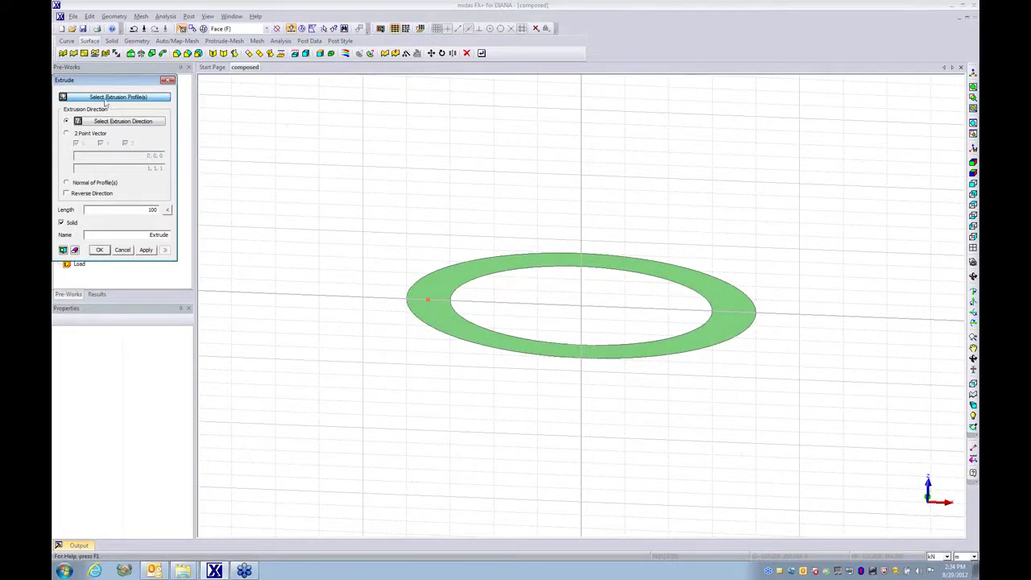
{"action": "left_click", "coordinate": [441, 335]}
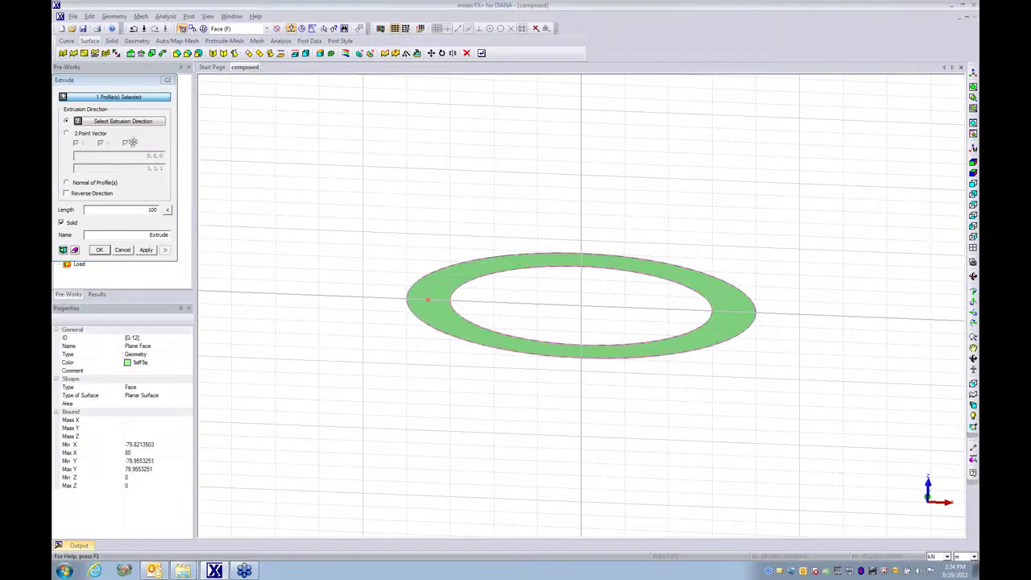
{"action": "left_click", "coordinate": [126, 125]}
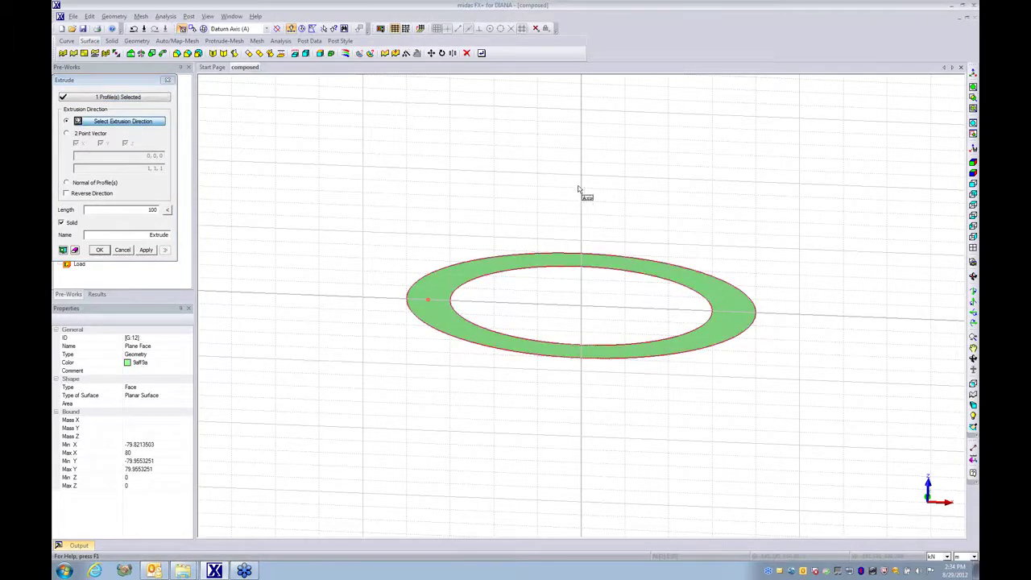
{"action": "scroll", "coordinate": [572, 242], "scroll_direction": "down", "scroll_amount": 3}
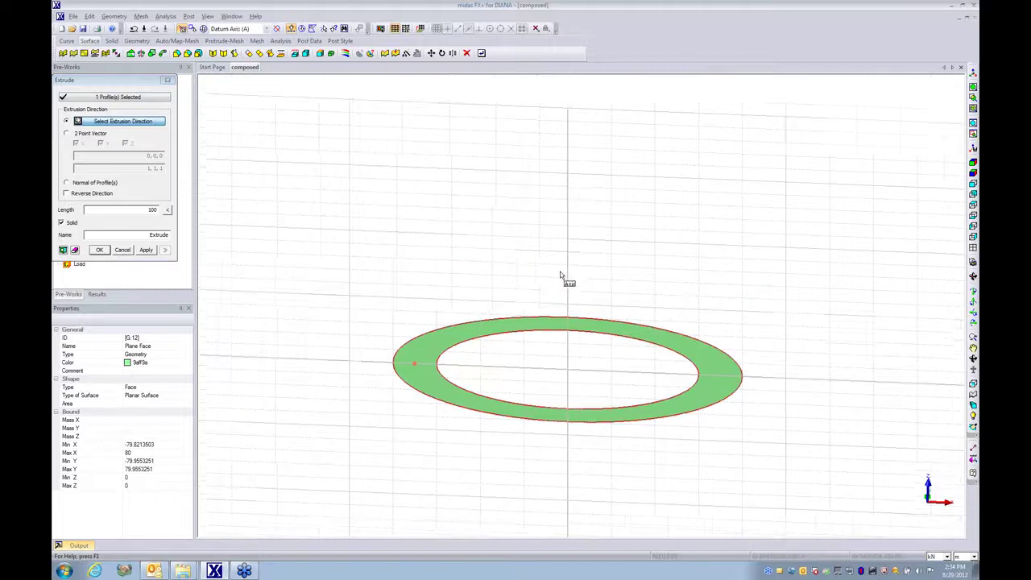
{"action": "left_click_drag", "start_coordinate": [105, 80], "coordinate": [140, 132]}
{"action": "left_click", "coordinate": [80, 102]}
{"action": "key", "text": "ctrl+f"}
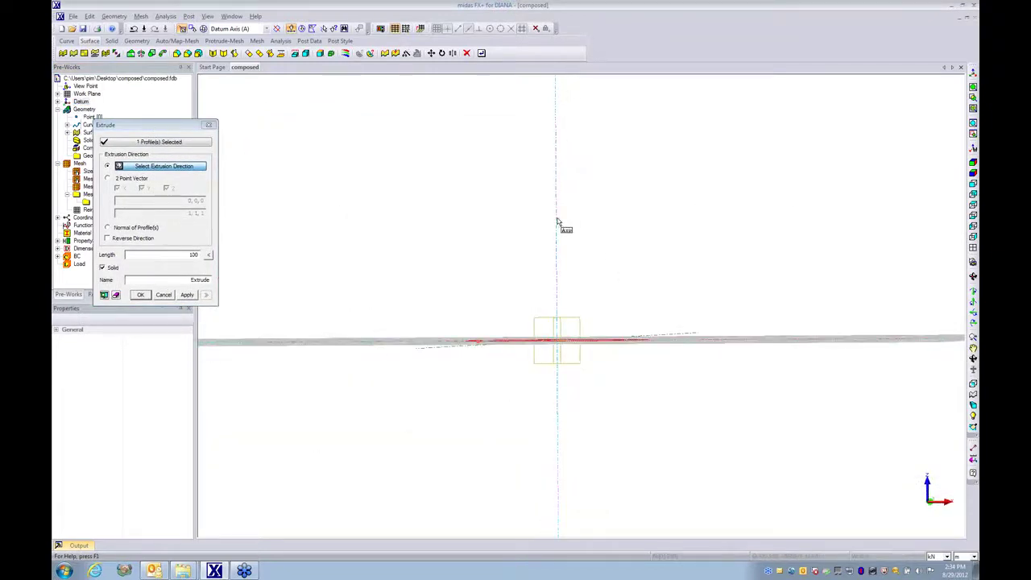
{"action": "left_click", "coordinate": [557, 222]}
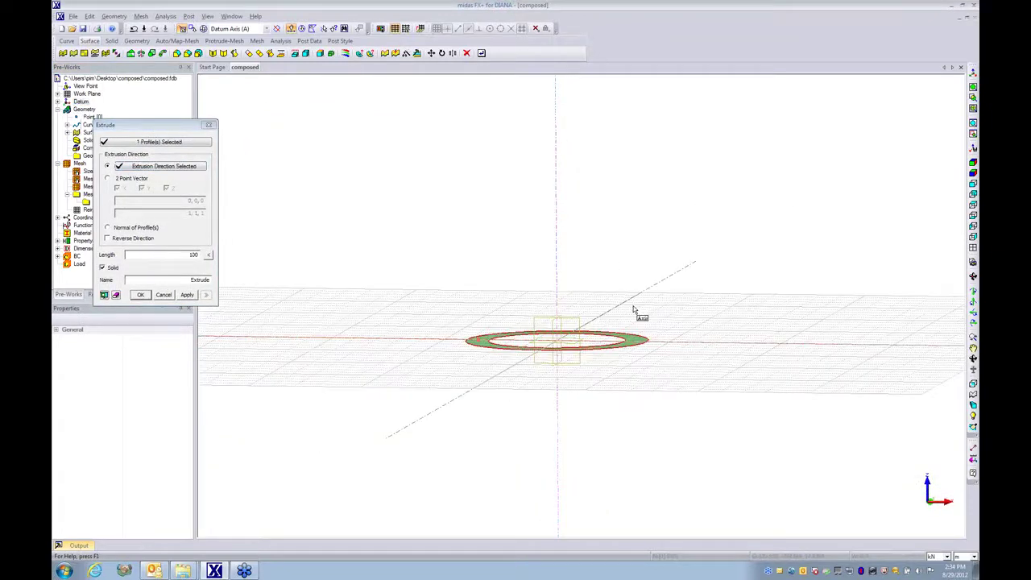
{"action": "left_click", "coordinate": [105, 295]}
{"action": "left_click", "coordinate": [137, 295]}
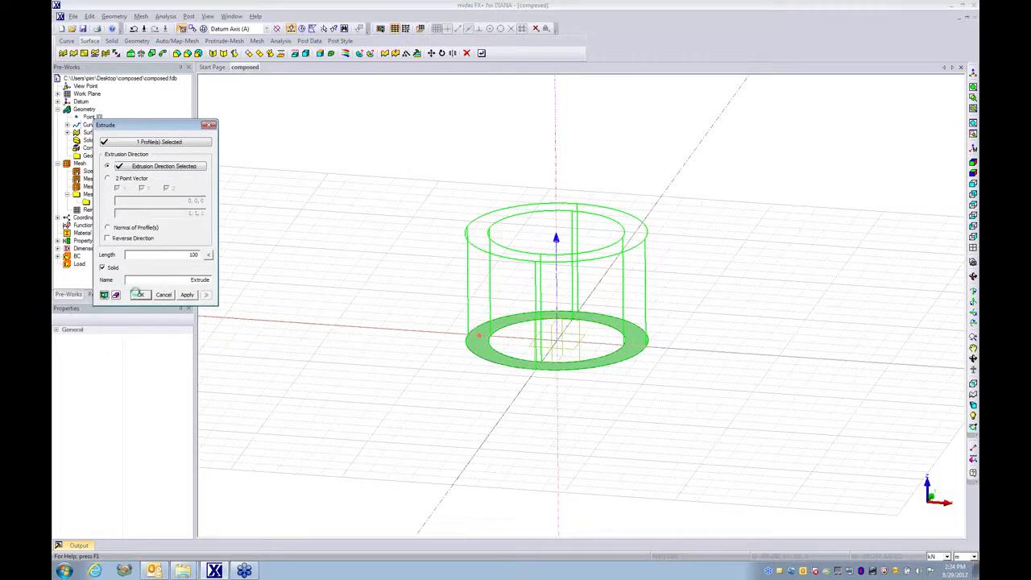
Orbit to look down on the cylinder and change the ring surface's display
{"action": "middle_click_drag", "start_coordinate": [560, 379], "coordinate": [601, 368]}
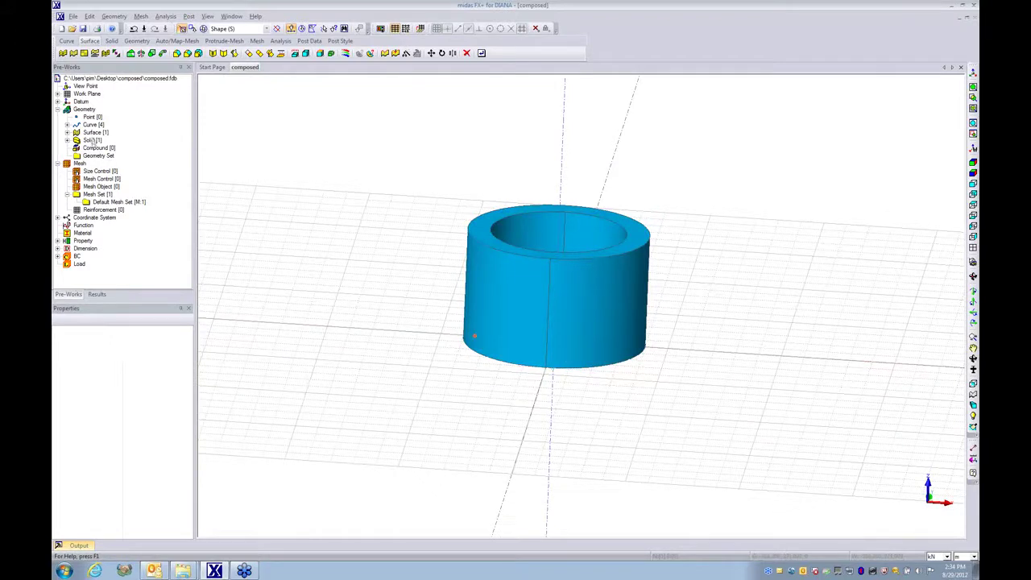
{"action": "right_click", "coordinate": [93, 134]}
{"action": "left_click", "coordinate": [113, 152]}
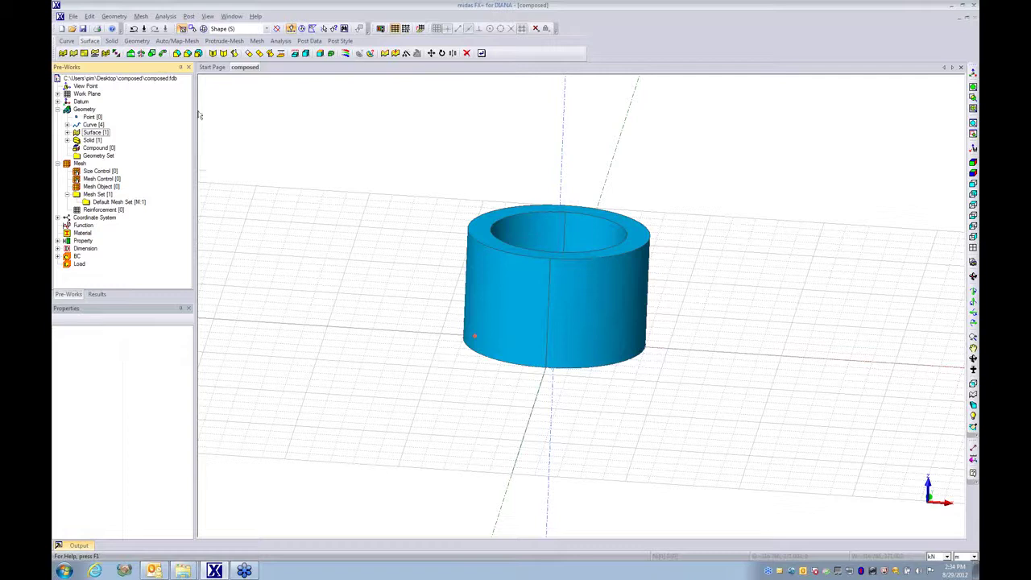
Add material ASTM(RC)_C2500 from the database, then close the Material Manager
{"action": "left_click", "coordinate": [166, 16]}
{"action": "left_click", "coordinate": [179, 41]}
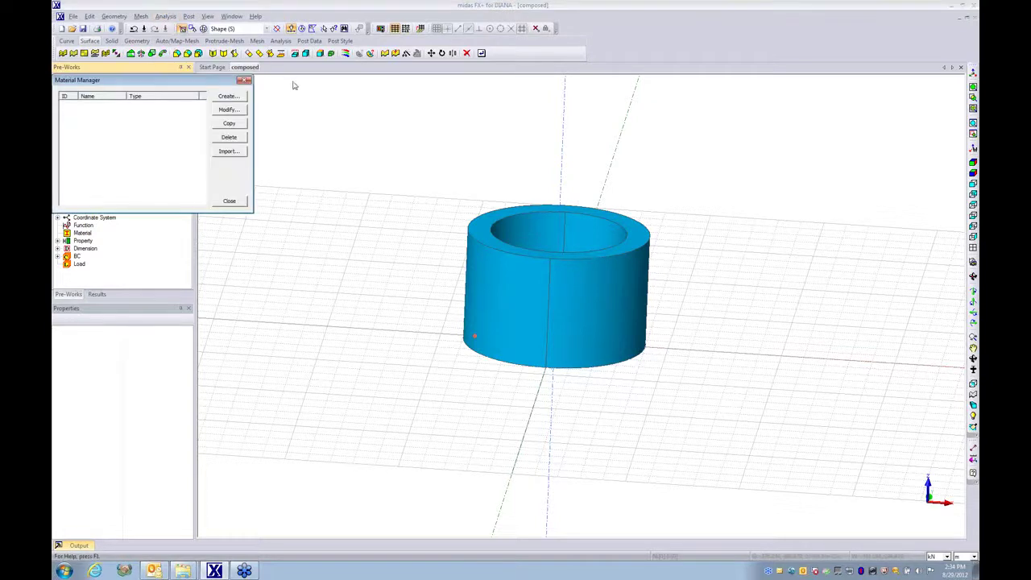
{"action": "left_click", "coordinate": [235, 97]}
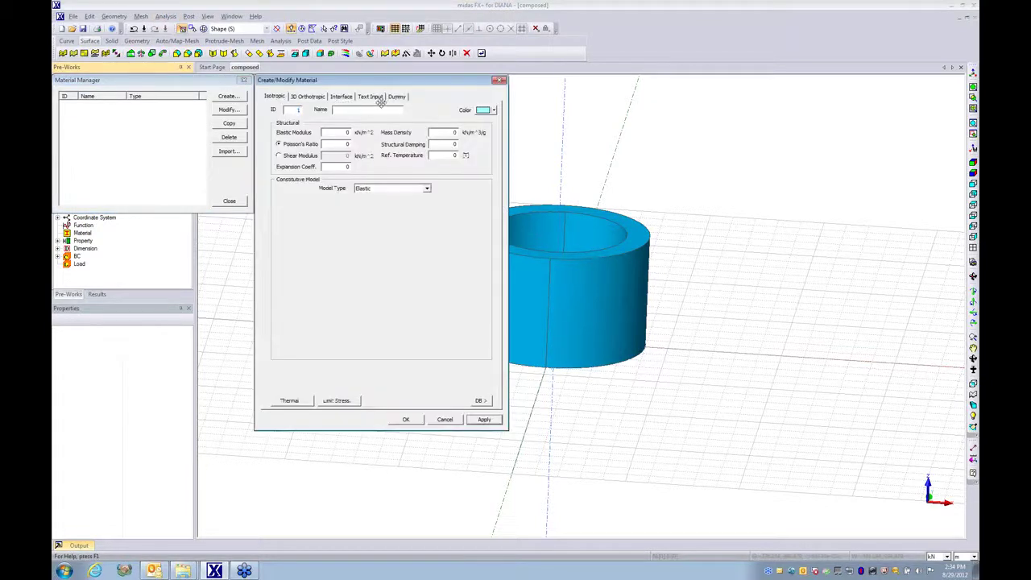
{"action": "left_click", "coordinate": [481, 400]}
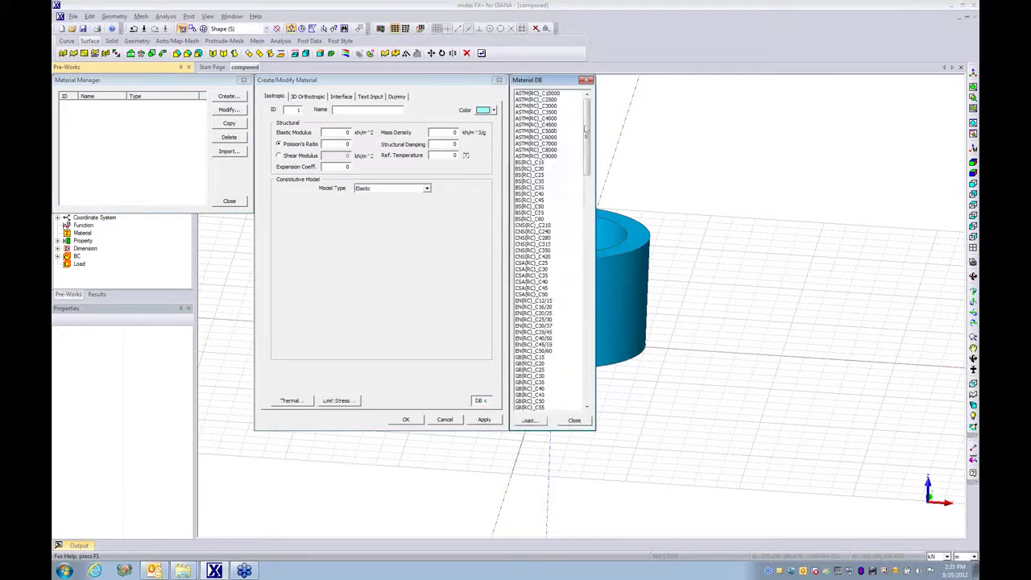
{"action": "left_click", "coordinate": [545, 99]}
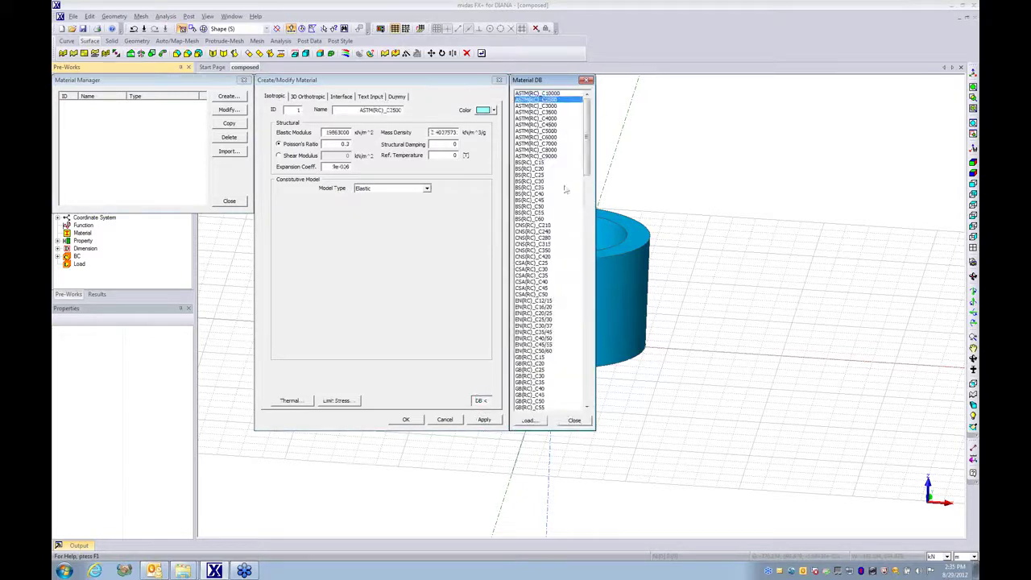
{"action": "left_click", "coordinate": [573, 420]}
{"action": "left_click", "coordinate": [406, 420]}
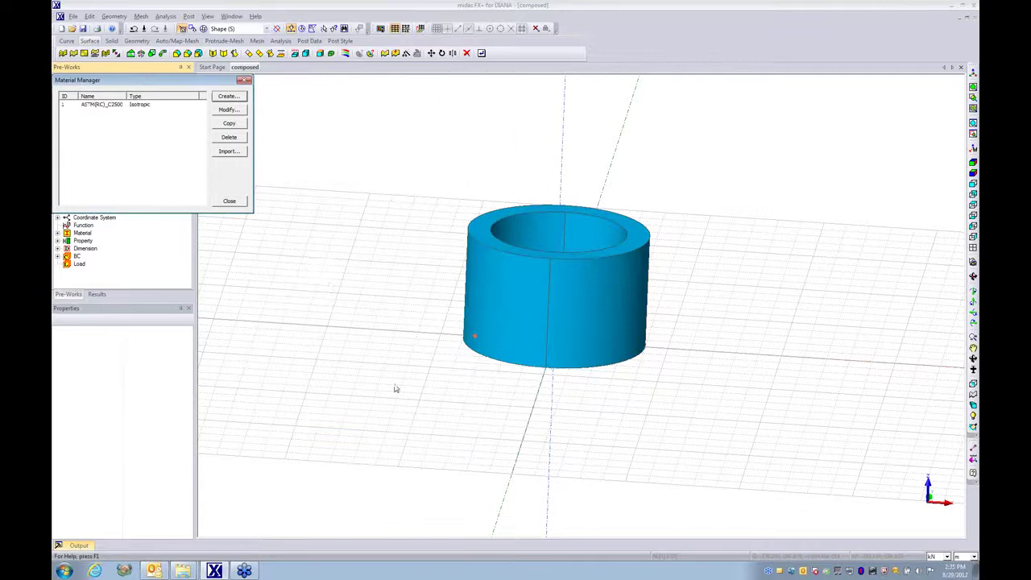
{"action": "left_click", "coordinate": [234, 202]}
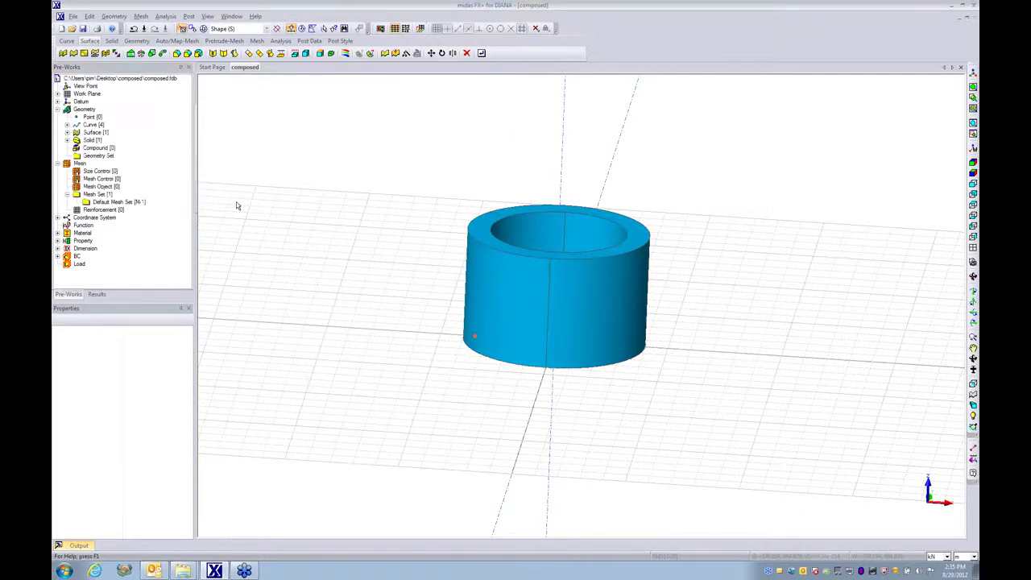
Create a 3D property 'solid' assigned material 1: ASTM(RC)_C2500, then close the Property Manager
{"action": "left_click", "coordinate": [166, 16]}
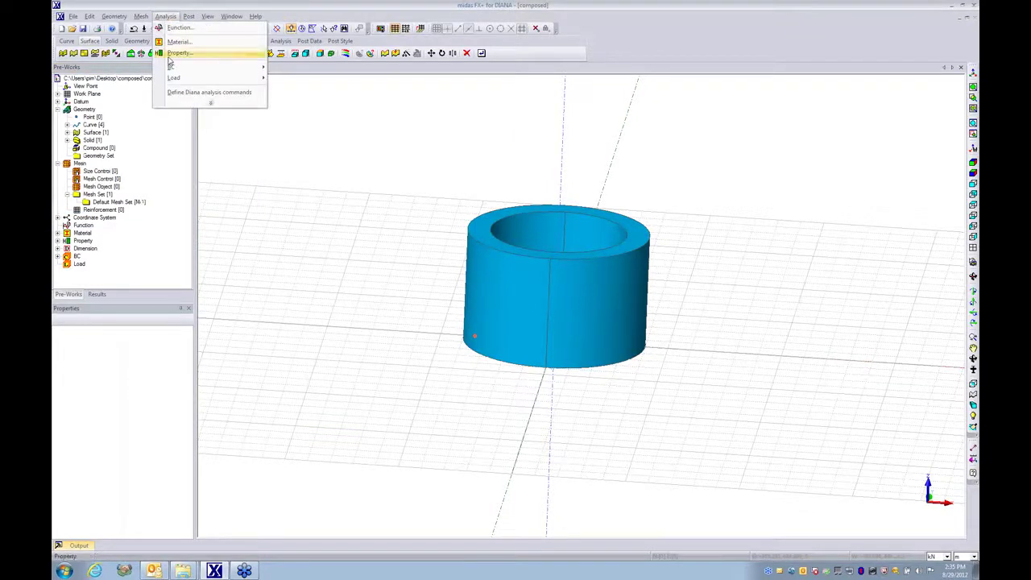
{"action": "left_click", "coordinate": [172, 53]}
{"action": "left_click", "coordinate": [242, 97]}
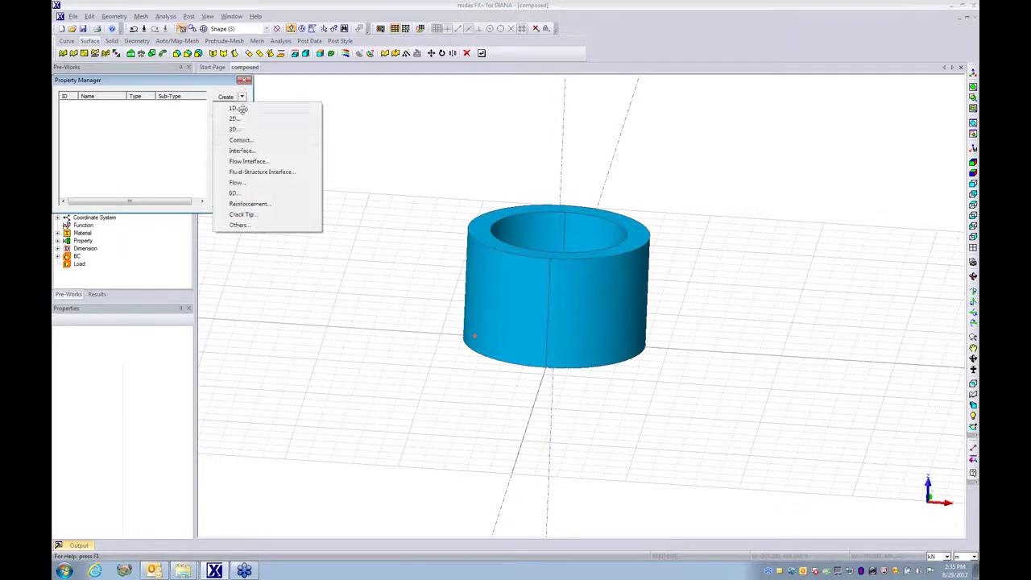
{"action": "left_click", "coordinate": [242, 132]}
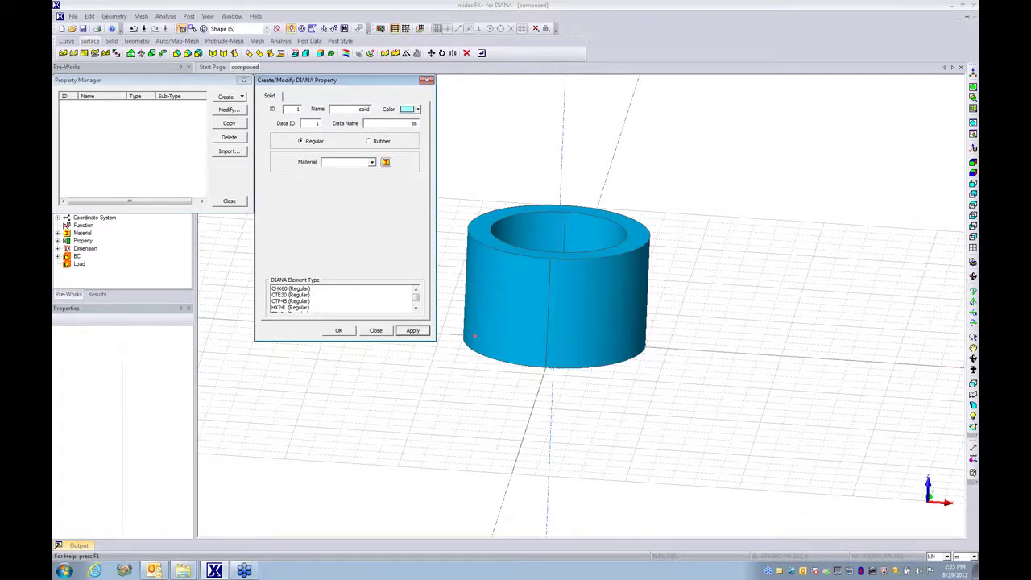
{"action": "left_click", "coordinate": [372, 162]}
{"action": "left_click", "coordinate": [344, 171]}
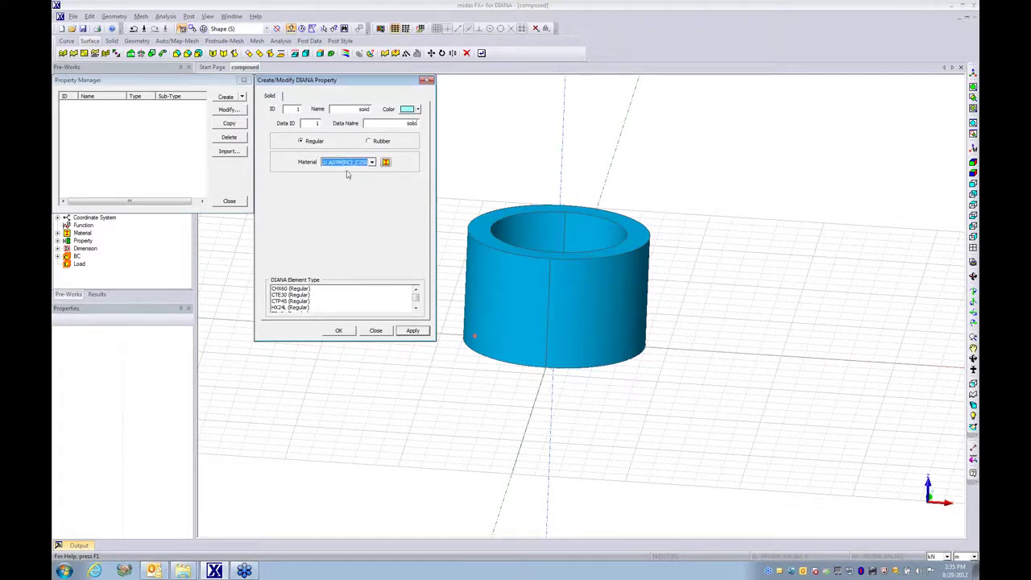
{"action": "left_click", "coordinate": [339, 331]}
{"action": "left_click", "coordinate": [230, 200]}
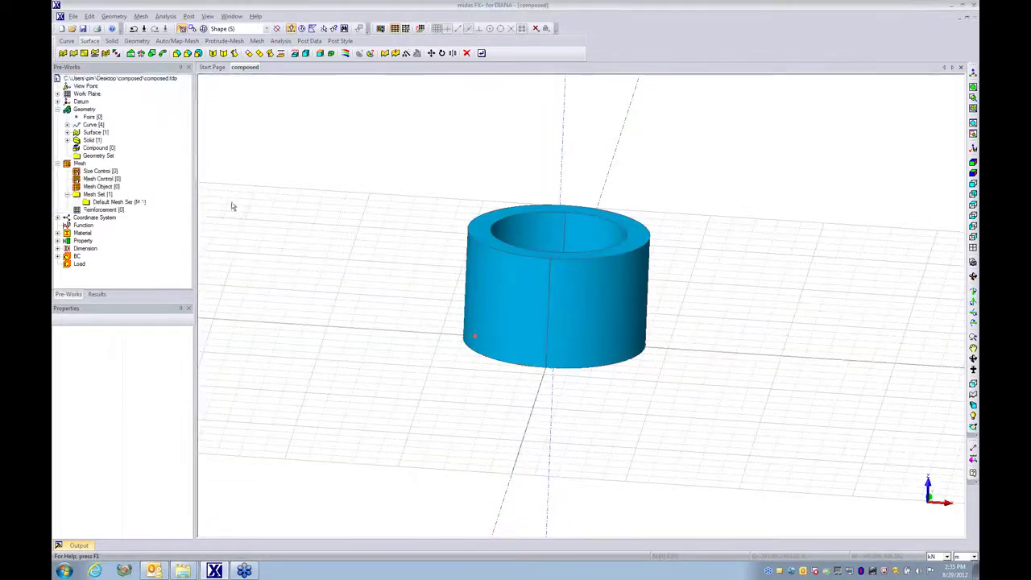
Solid auto-mesh the cylinder with element size 10 and property 1: solid
{"action": "left_click", "coordinate": [141, 16]}
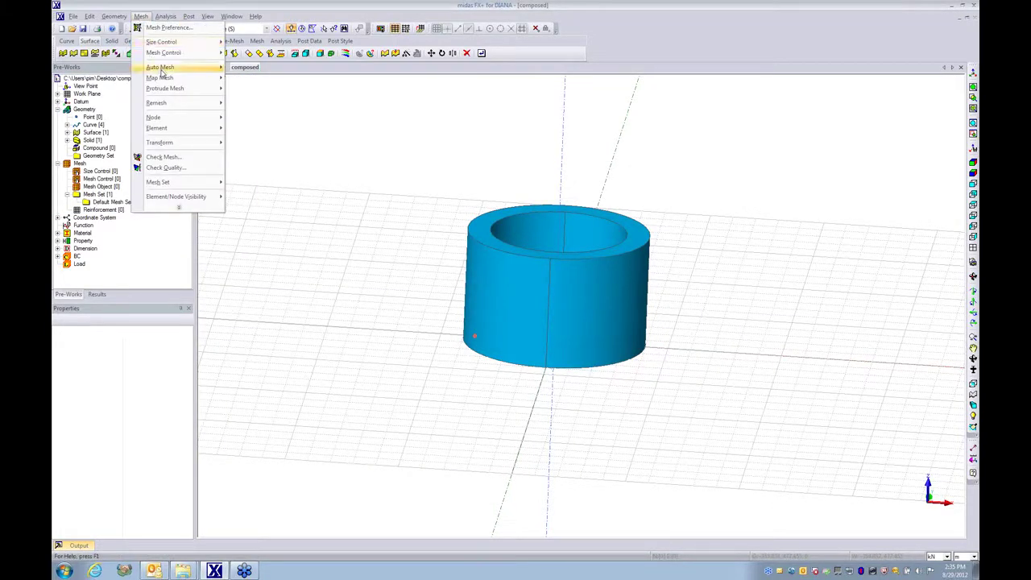
{"action": "mouse_move", "coordinate": [162, 71]}
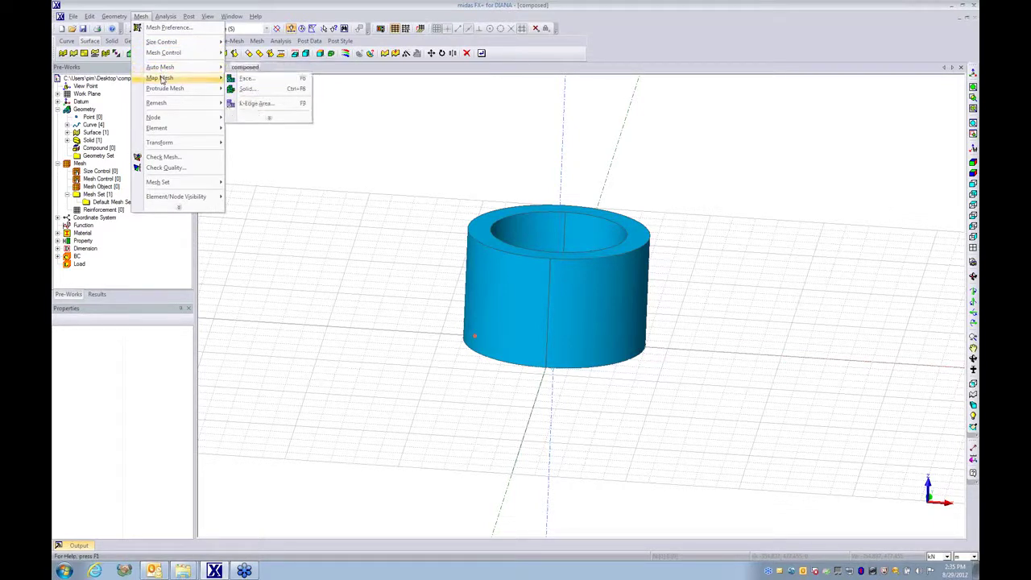
{"action": "left_click", "coordinate": [246, 89]}
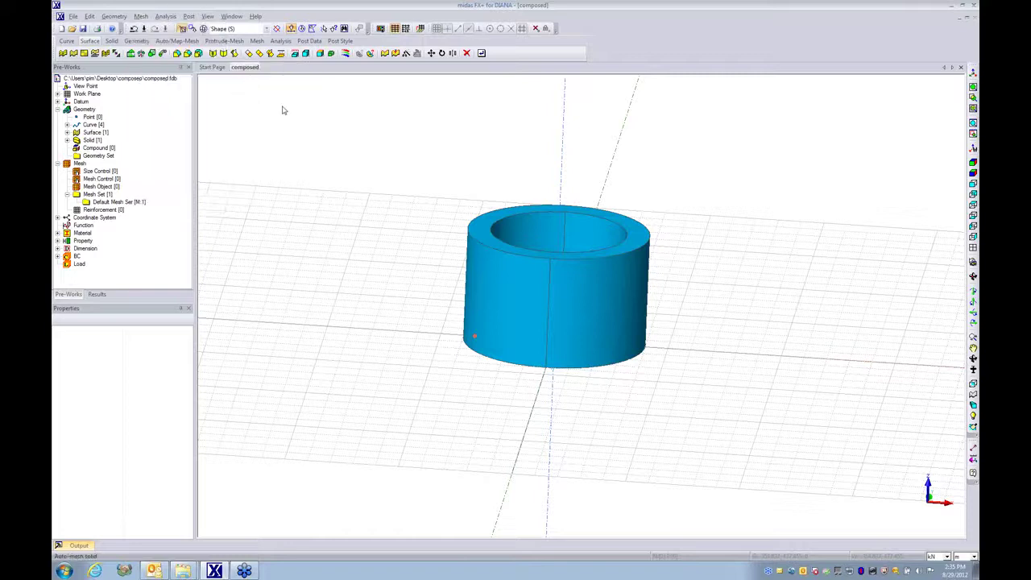
{"action": "left_click", "coordinate": [512, 284]}
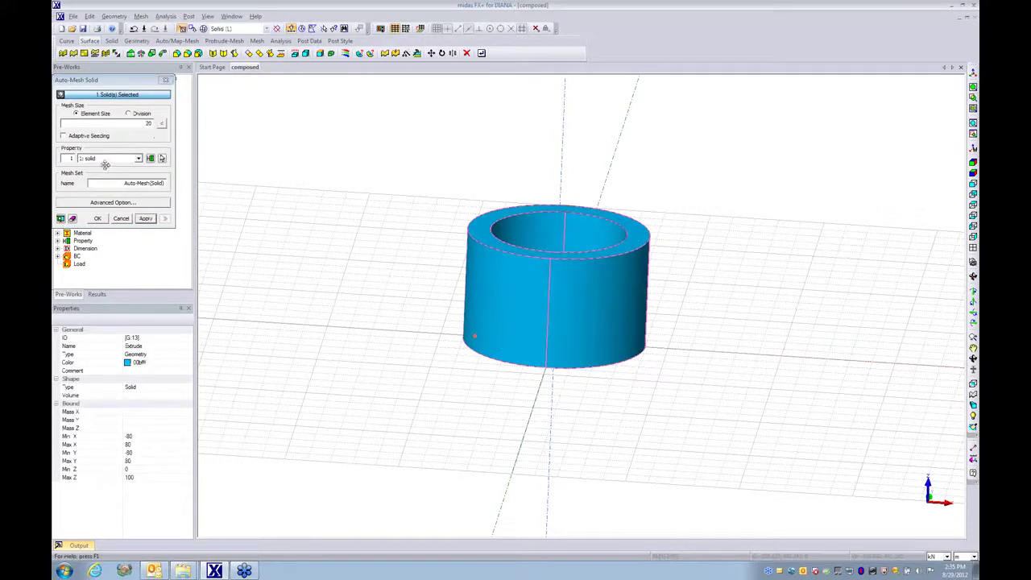
{"action": "left_click", "coordinate": [63, 221]}
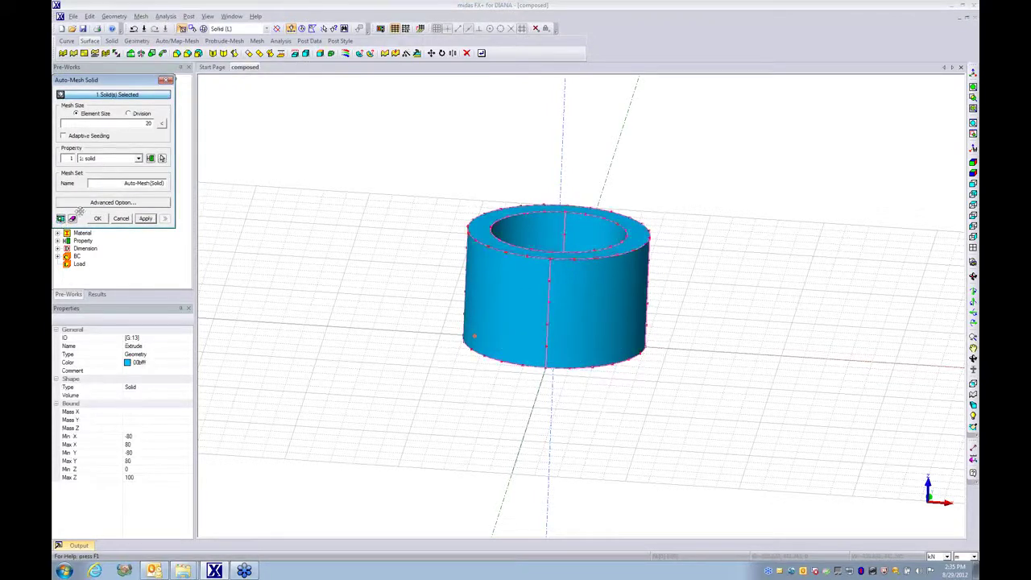
{"action": "type", "text": "12"}
{"action": "type", "text": "0"}
{"action": "middle_click_drag", "start_coordinate": [472, 353], "coordinate": [452, 331], "text": "ctrl"}
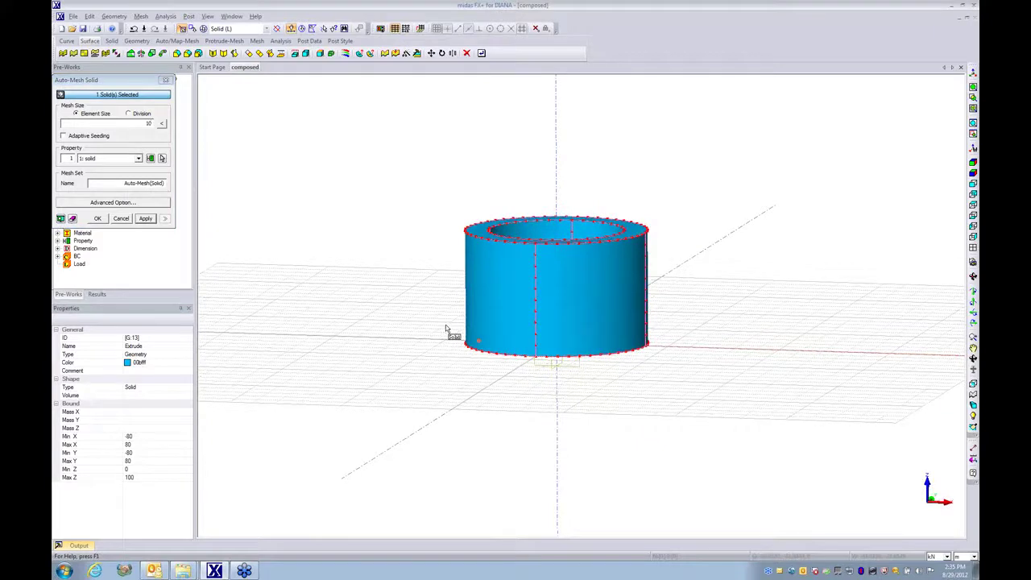
{"action": "left_click", "coordinate": [96, 219]}
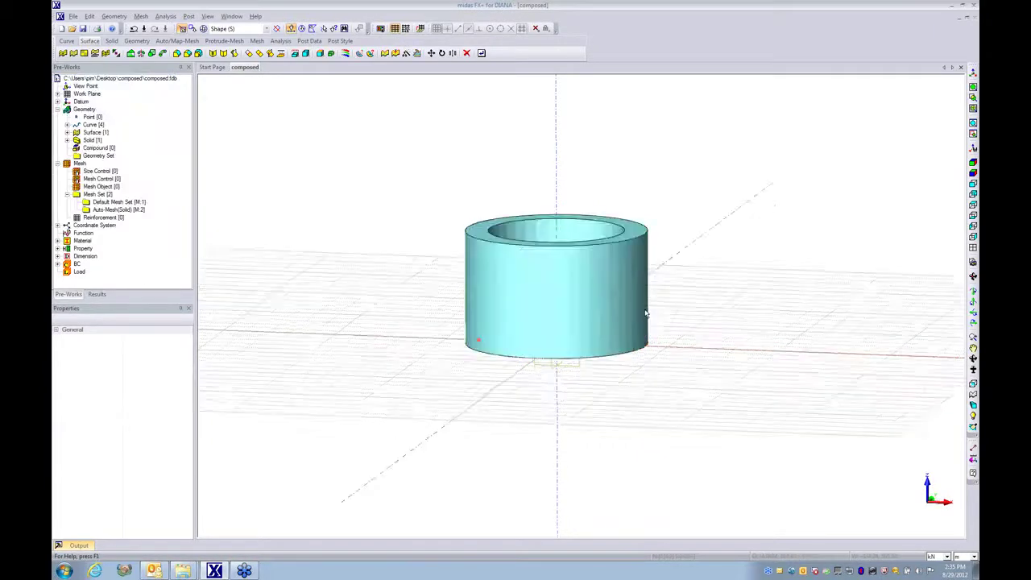
{"action": "mouse_move", "coordinate": [644, 303]}
{"action": "middle_mouse_down", "text": "ctrl"}
{"action": "mouse_move", "coordinate": [657, 439]}
{"action": "mouse_move", "coordinate": [652, 306]}
{"action": "mouse_move", "coordinate": [661, 350]}
{"action": "middle_mouse_up", "text": "ctrl"}
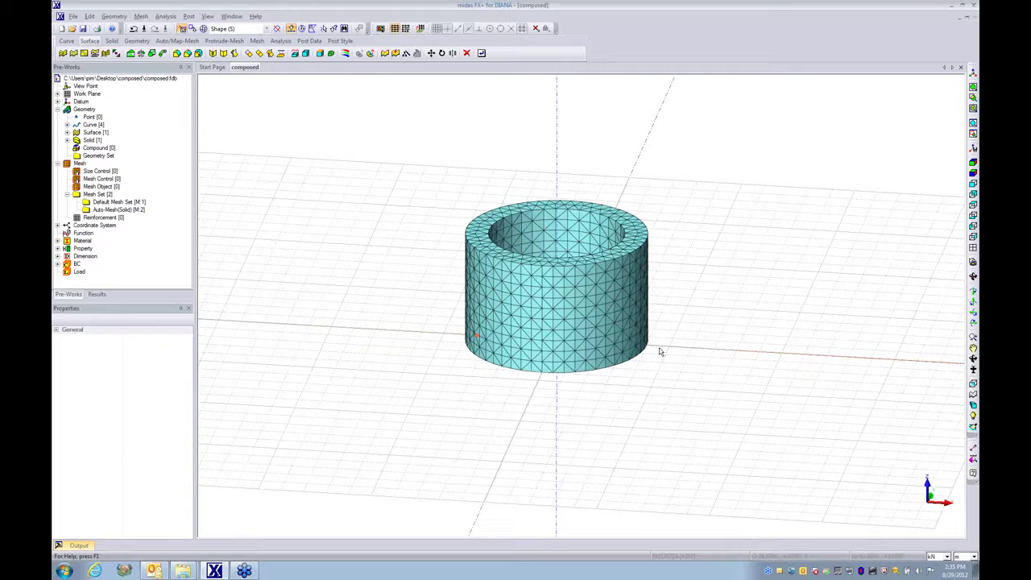
Zoom onto the mesh and select Auto-Mesh(Solid) to confirm 1307 nodes and 4357 elements
{"action": "middle_click_drag", "start_coordinate": [601, 385], "coordinate": [597, 366], "text": "ctrl"}
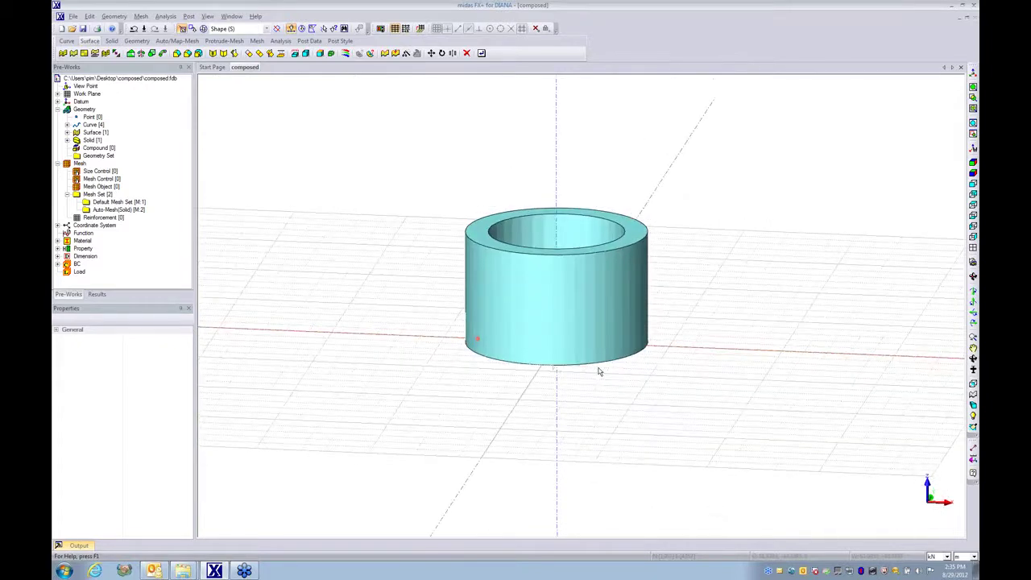
{"action": "scroll", "coordinate": [594, 384], "scroll_direction": "up", "scroll_amount": 3}
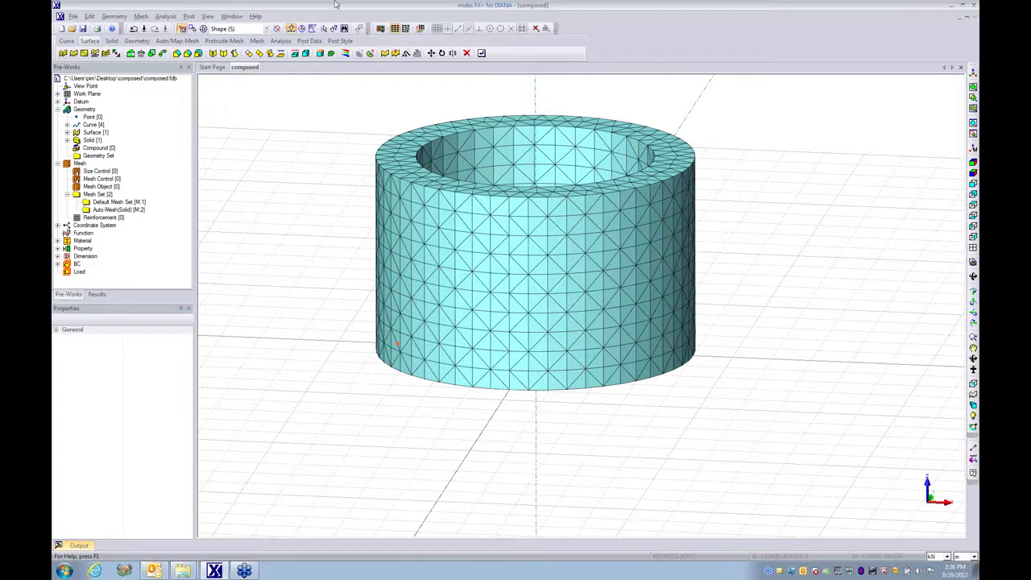
{"action": "left_click", "coordinate": [114, 211]}
{"action": "right_click", "coordinate": [115, 212]}
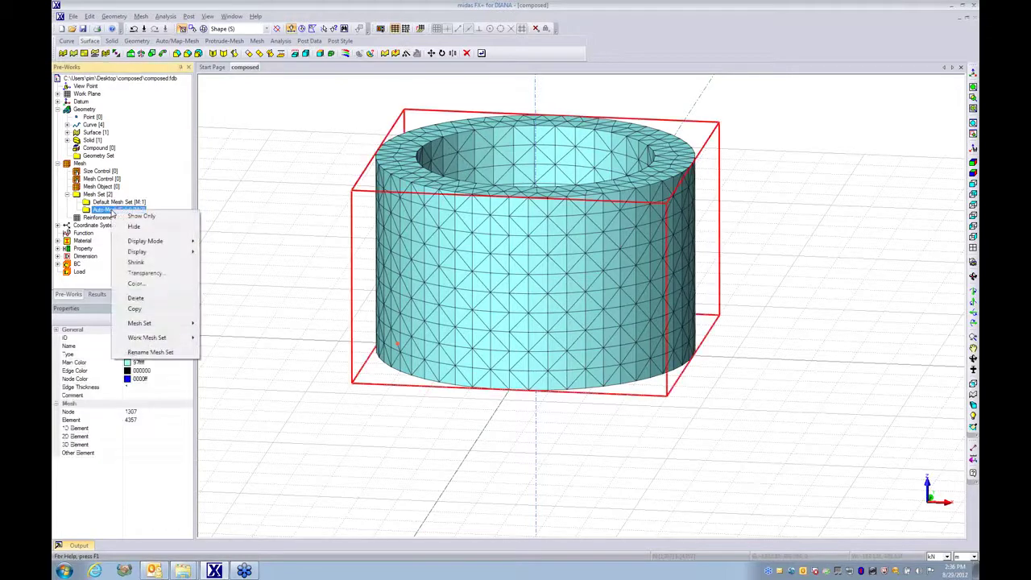
{"action": "left_click", "coordinate": [278, 195]}
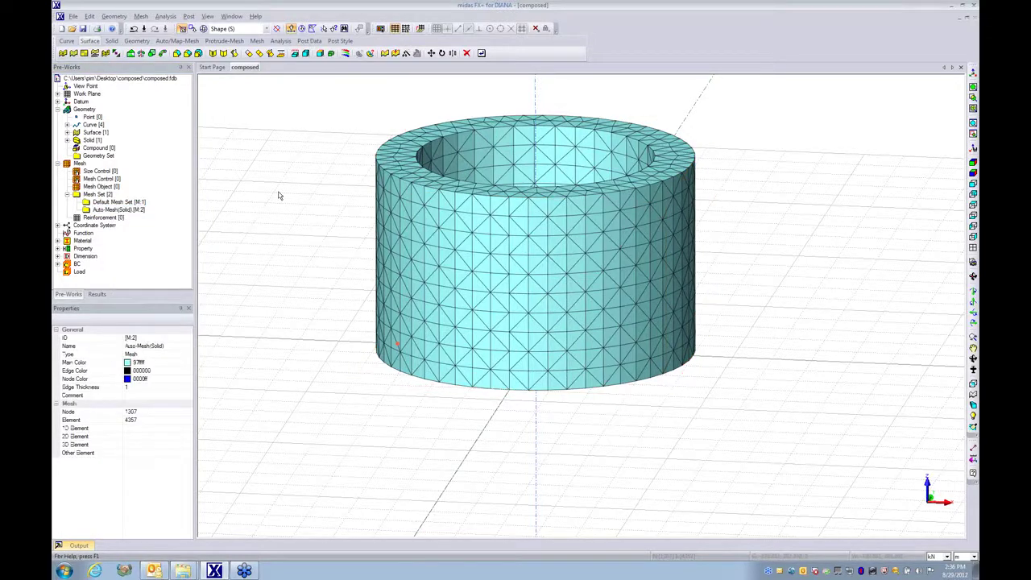
{"action": "key", "text": "ctrl+d"}
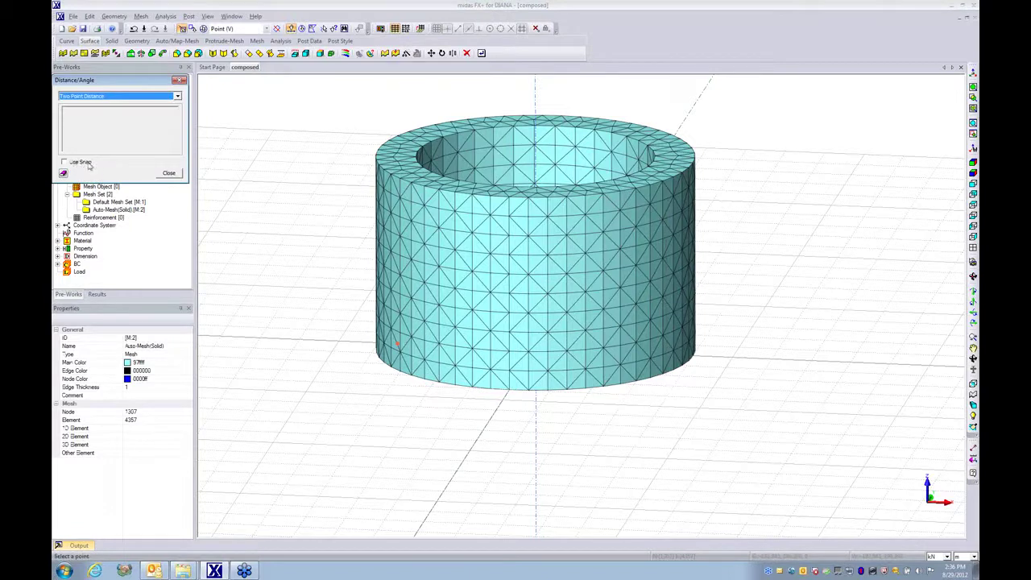
{"action": "left_click", "coordinate": [89, 163]}
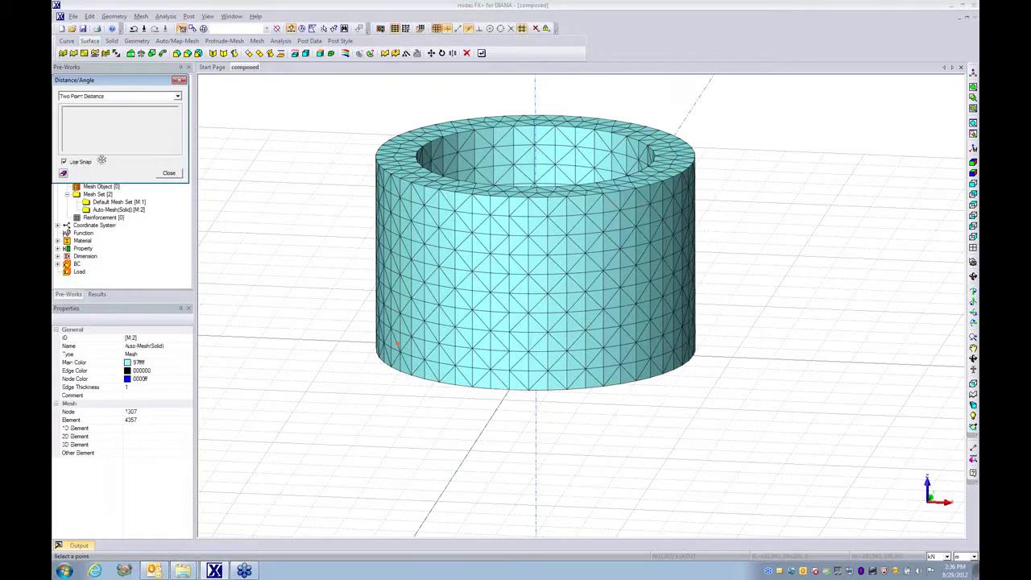
{"action": "left_click", "coordinate": [550, 393]}
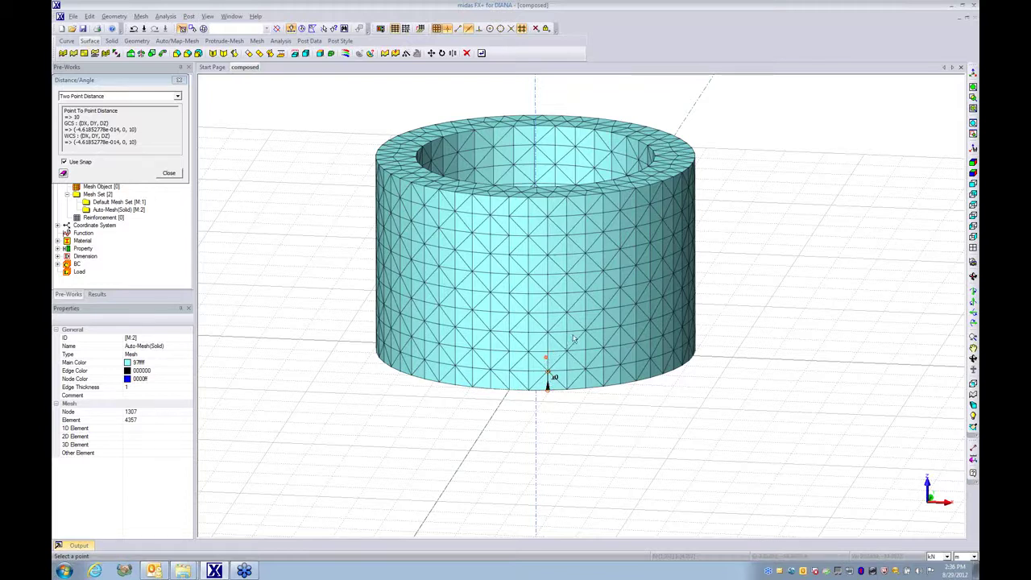
{"action": "key", "text": "Escape"}
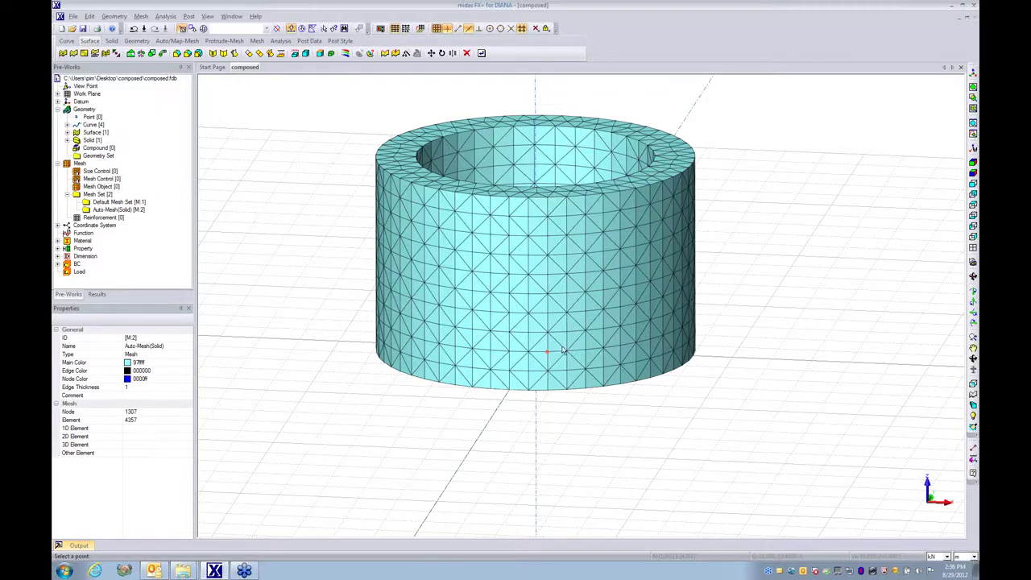
Hide the Auto-Mesh(Solid) mesh and show all the ring circles
{"action": "right_click", "coordinate": [121, 211]}
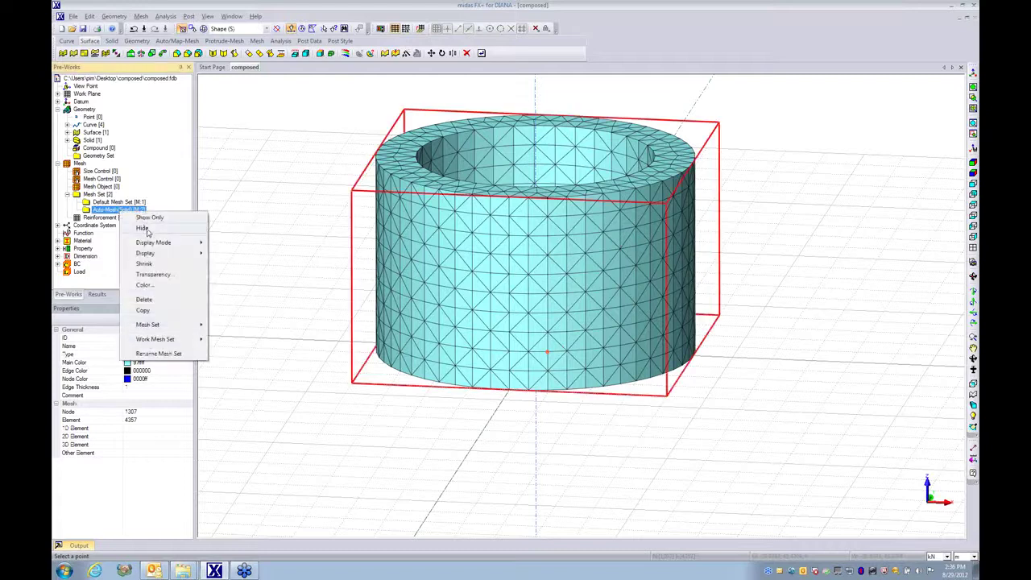
{"action": "left_click", "coordinate": [146, 228]}
{"action": "double_click", "coordinate": [90, 125]}
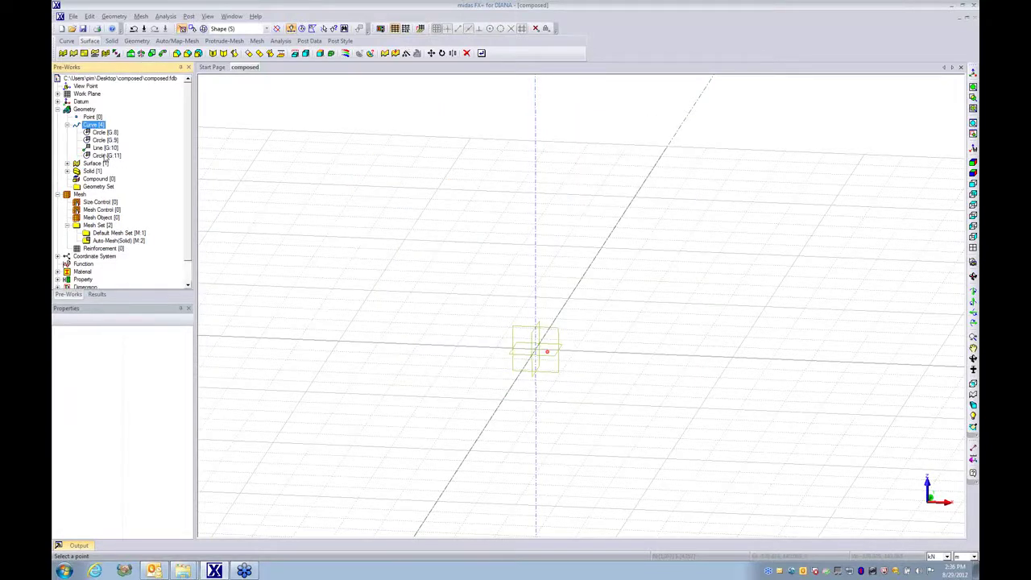
{"action": "right_click", "coordinate": [100, 155]}
{"action": "left_click", "coordinate": [125, 175]}
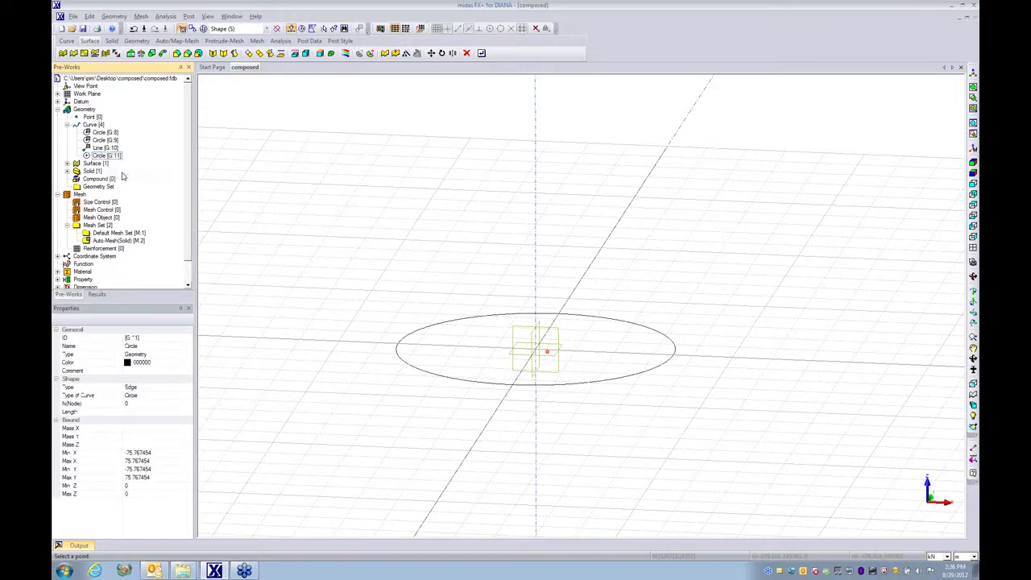
{"action": "right_click", "coordinate": [87, 125]}
{"action": "left_click", "coordinate": [112, 144]}
Show only the middle radius-70 circle, viewed from a flatter angle
{"action": "middle_click_drag", "start_coordinate": [518, 341], "coordinate": [527, 417]}
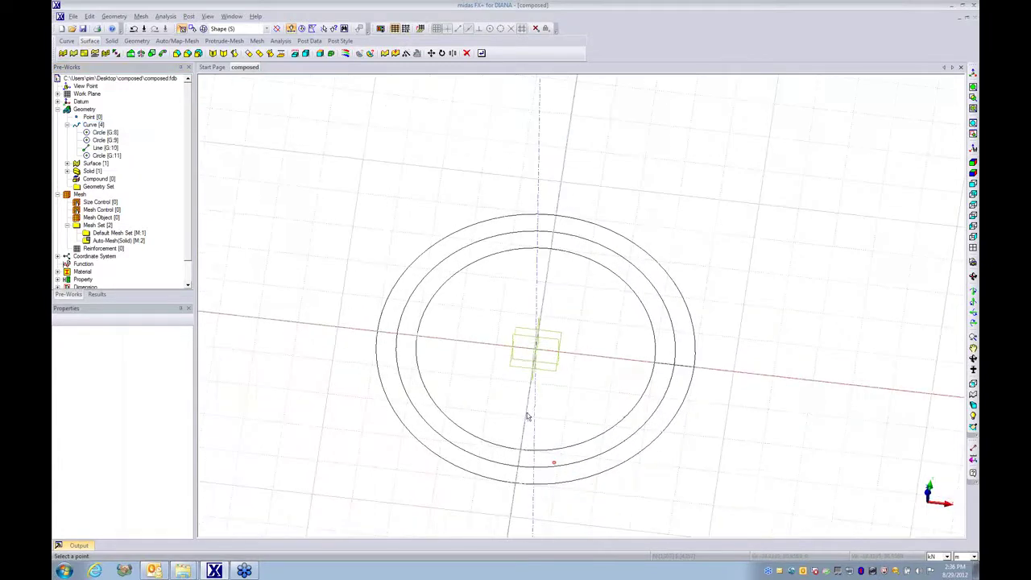
{"action": "left_click", "coordinate": [672, 334]}
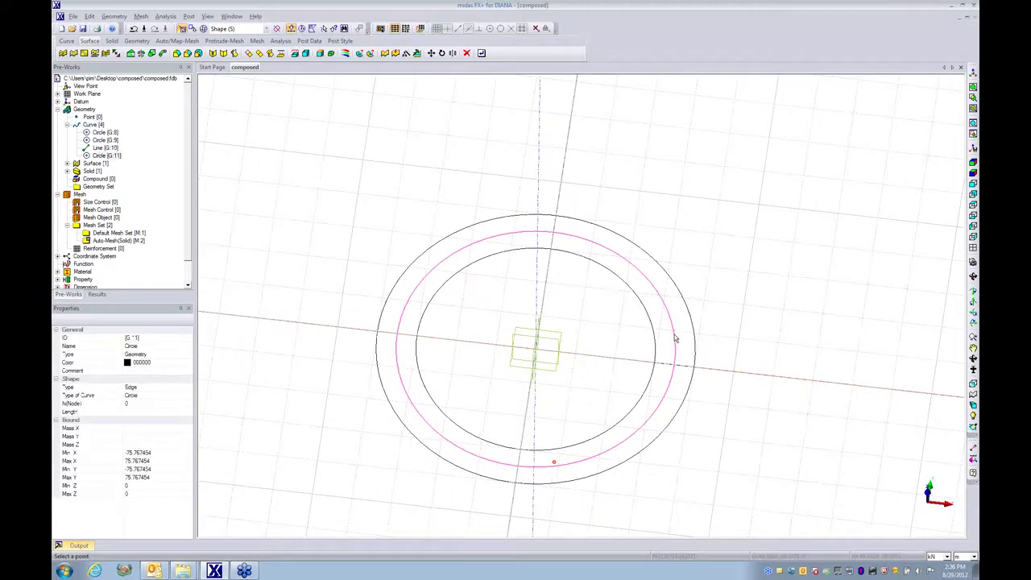
{"action": "right_click", "coordinate": [725, 272]}
{"action": "left_click", "coordinate": [748, 290]}
{"action": "middle_click_drag", "start_coordinate": [679, 366], "coordinate": [699, 153]}
Translate the circle along the vertical axis by 10 as a Uniform Copy, 10 times
{"action": "left_click", "coordinate": [432, 53]}
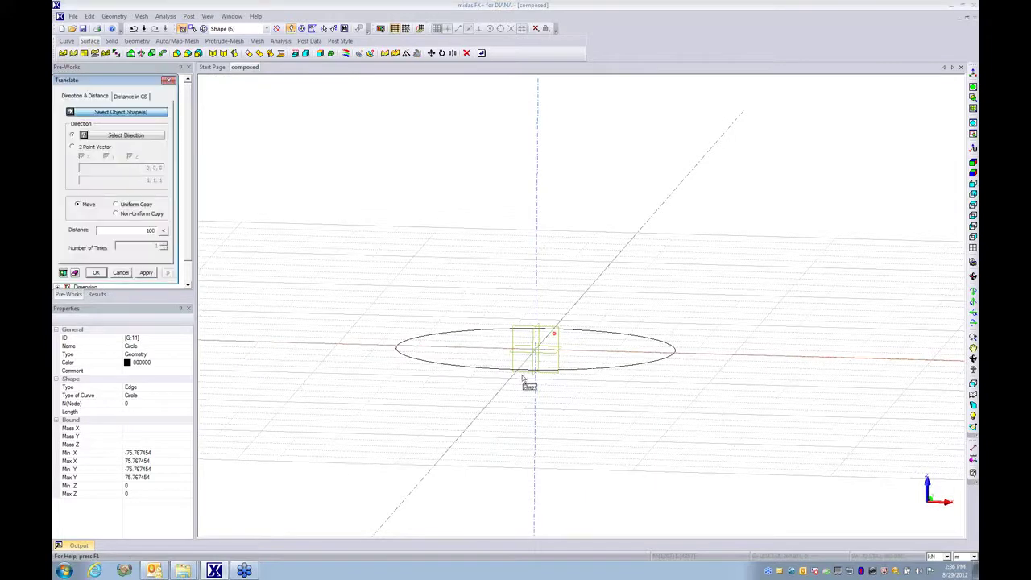
{"action": "left_click", "coordinate": [478, 370]}
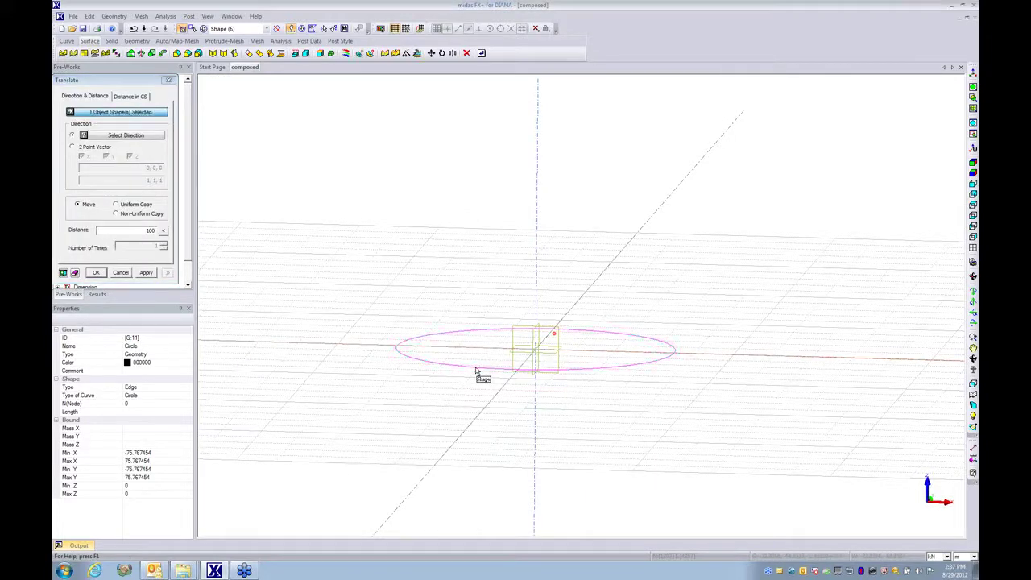
{"action": "left_click", "coordinate": [108, 135]}
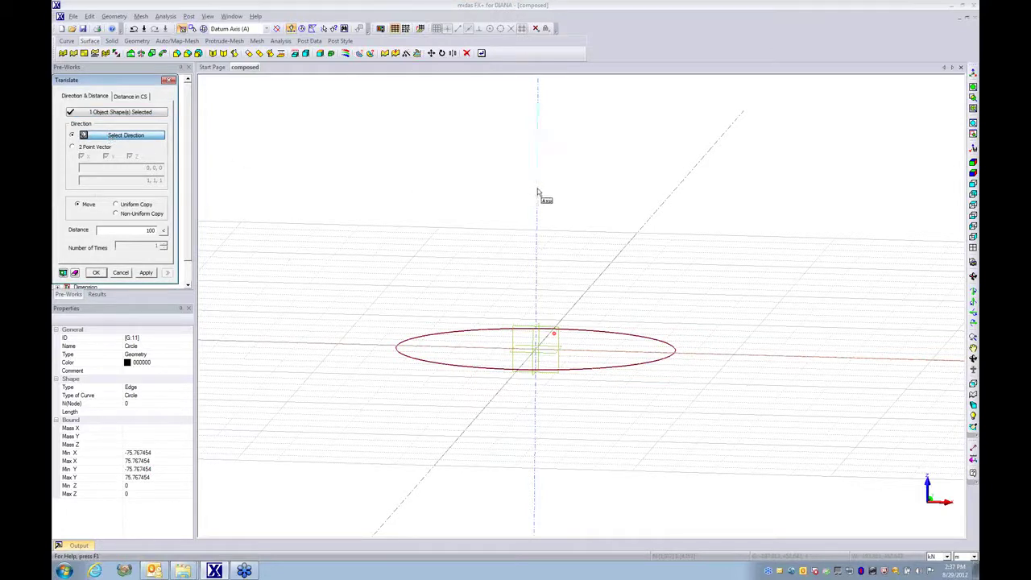
{"action": "left_click", "coordinate": [537, 196]}
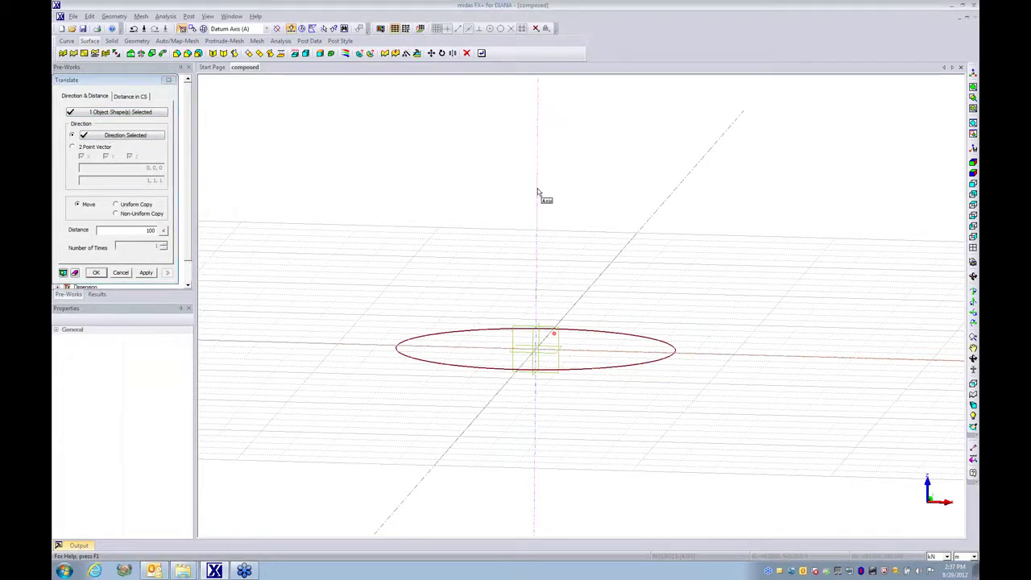
{"action": "double_click", "coordinate": [143, 232]}
{"action": "type", "text": "10"}
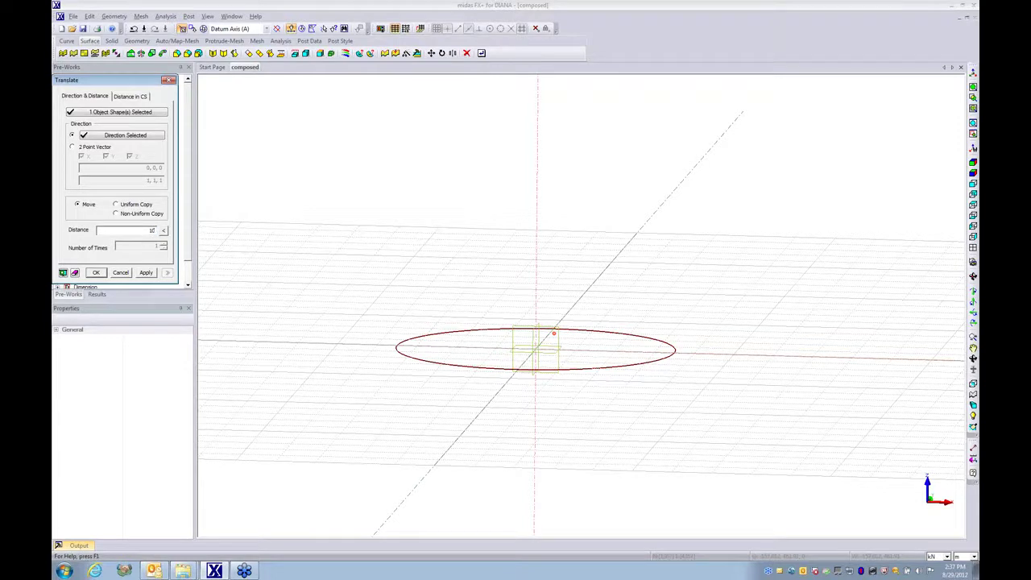
{"action": "left_click", "coordinate": [62, 272]}
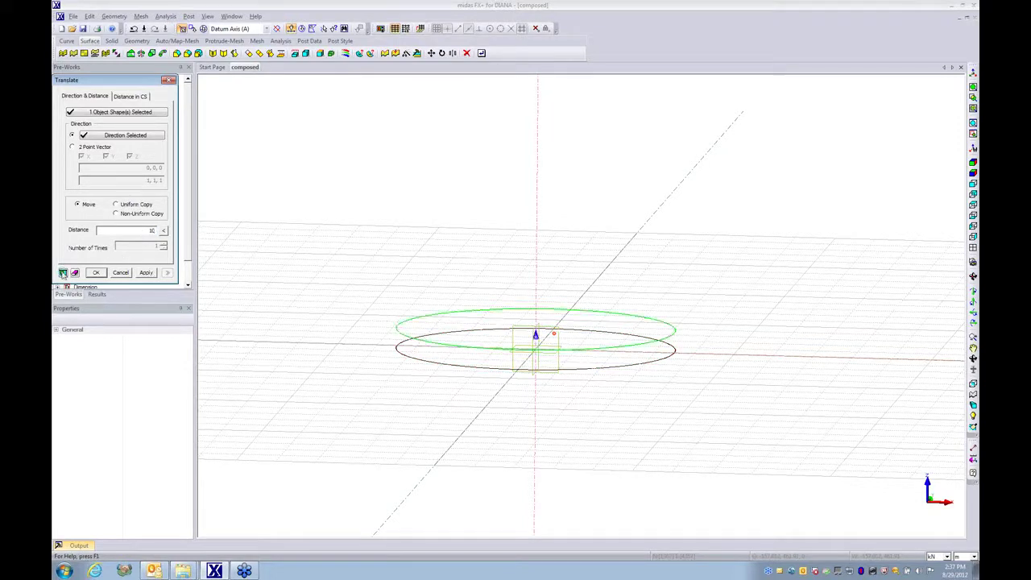
{"action": "left_click", "coordinate": [125, 206]}
{"action": "left_click", "coordinate": [62, 273]}
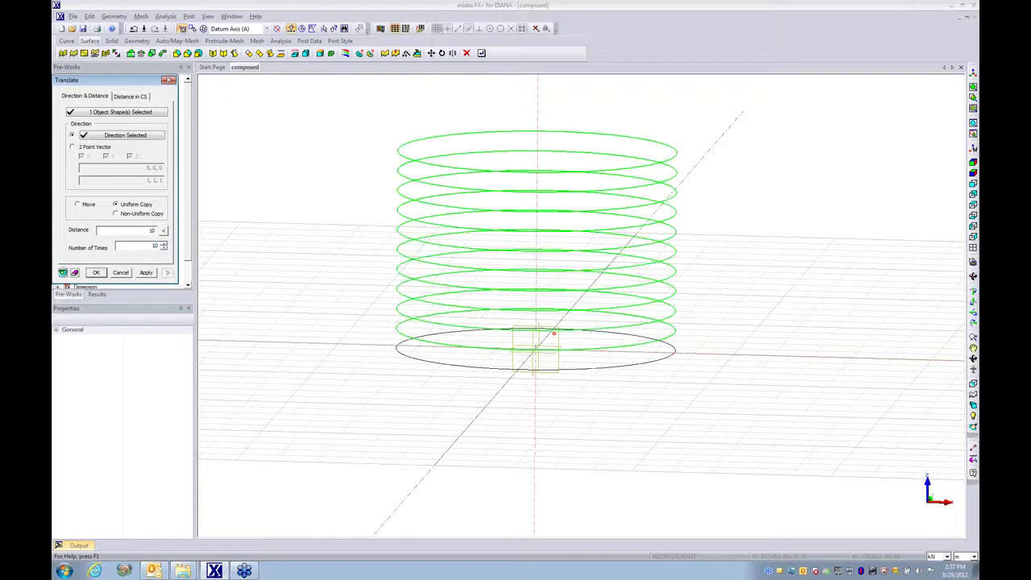
{"action": "left_click", "coordinate": [97, 274]}
{"action": "mouse_move", "coordinate": [511, 405]}
{"action": "middle_mouse_down"}
{"action": "mouse_move", "coordinate": [525, 375]}
{"action": "mouse_move", "coordinate": [522, 389]}
{"action": "middle_mouse_up"}
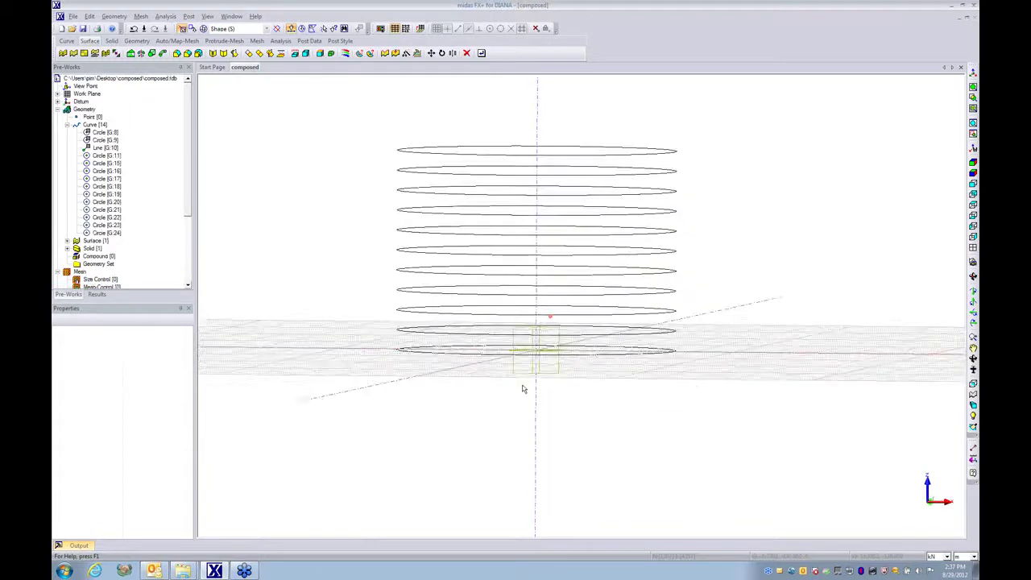
Select six alternate circles, bottom to top, and delete them
{"action": "left_click", "coordinate": [449, 348]}
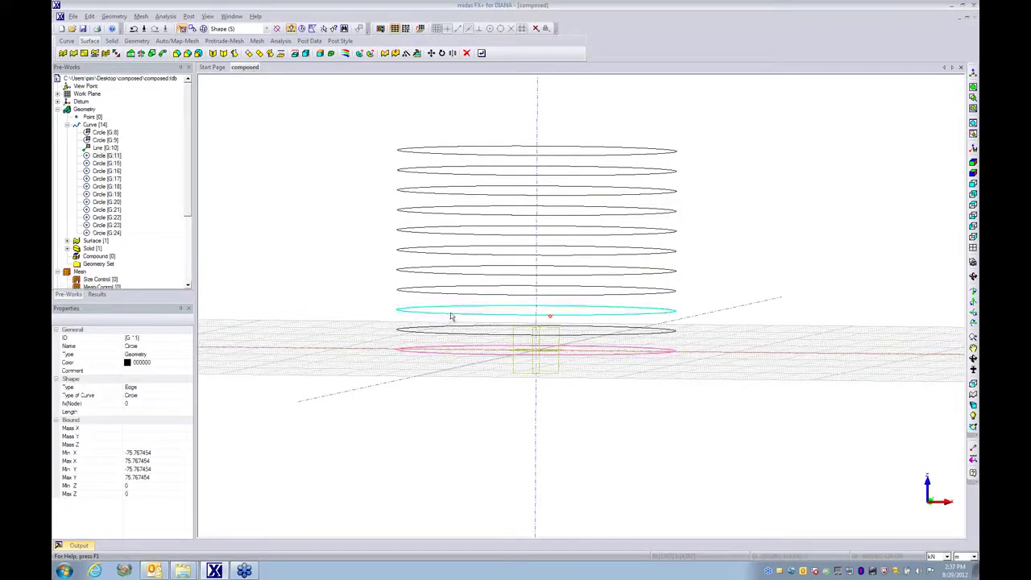
{"action": "left_click", "coordinate": [451, 313]}
{"action": "left_click", "coordinate": [423, 273]}
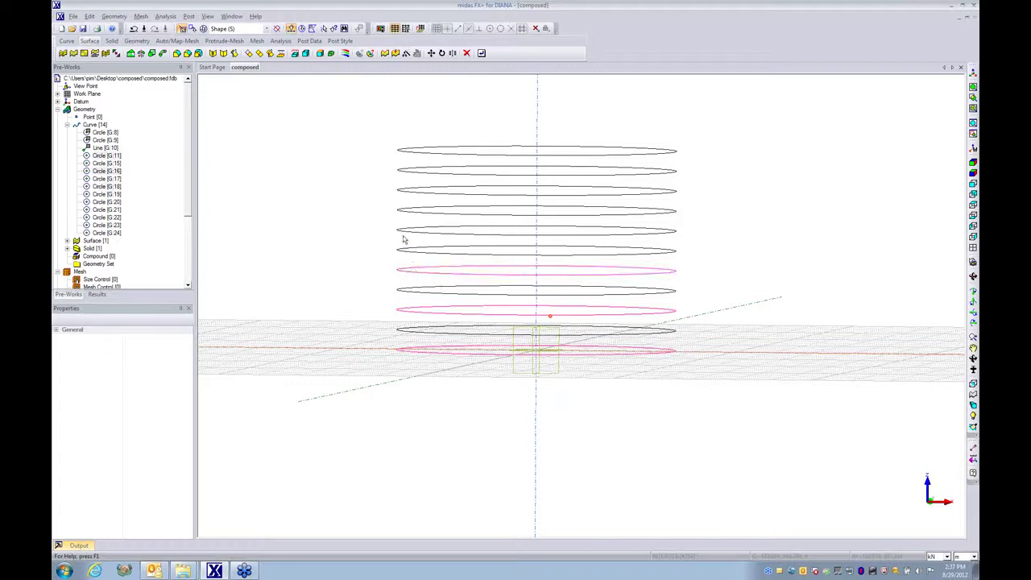
{"action": "left_click", "coordinate": [406, 233]}
{"action": "left_click", "coordinate": [409, 192]}
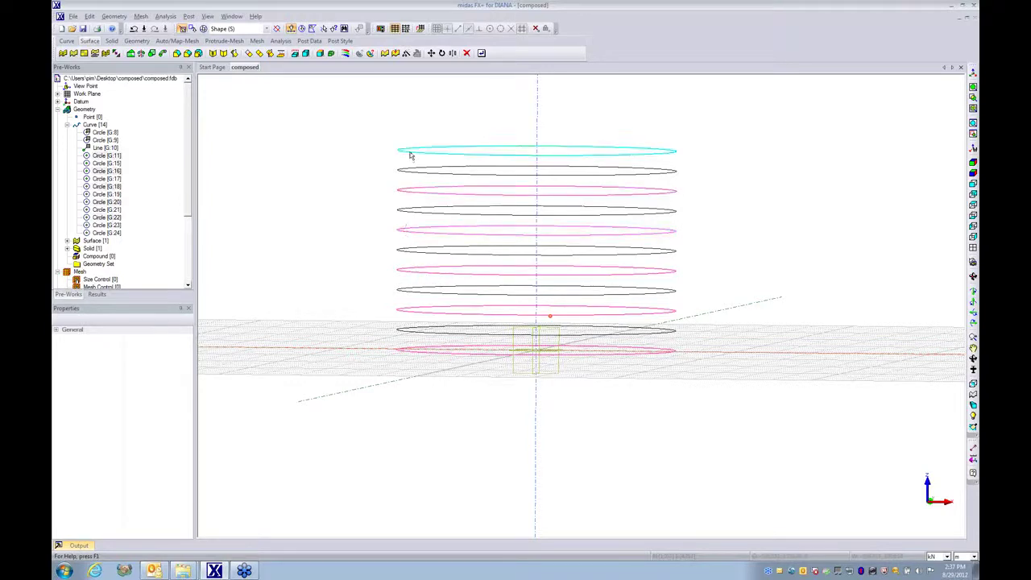
{"action": "left_click", "coordinate": [410, 156]}
{"action": "key", "text": "Delete"}
{"action": "key", "text": "Return"}
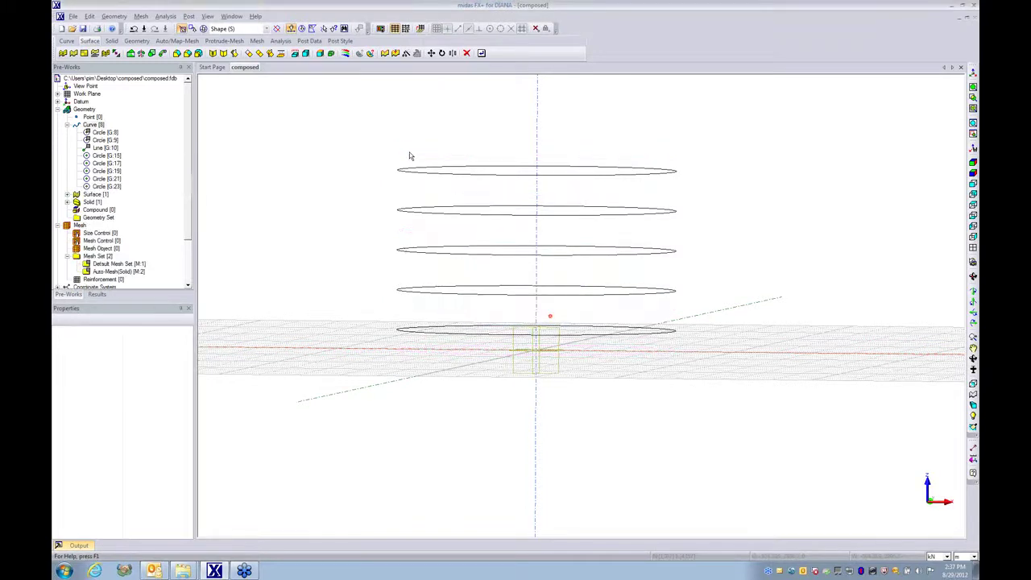
Show the Auto-Mesh(Solid) mesh set in the model view again
{"action": "right_click", "coordinate": [118, 271]}
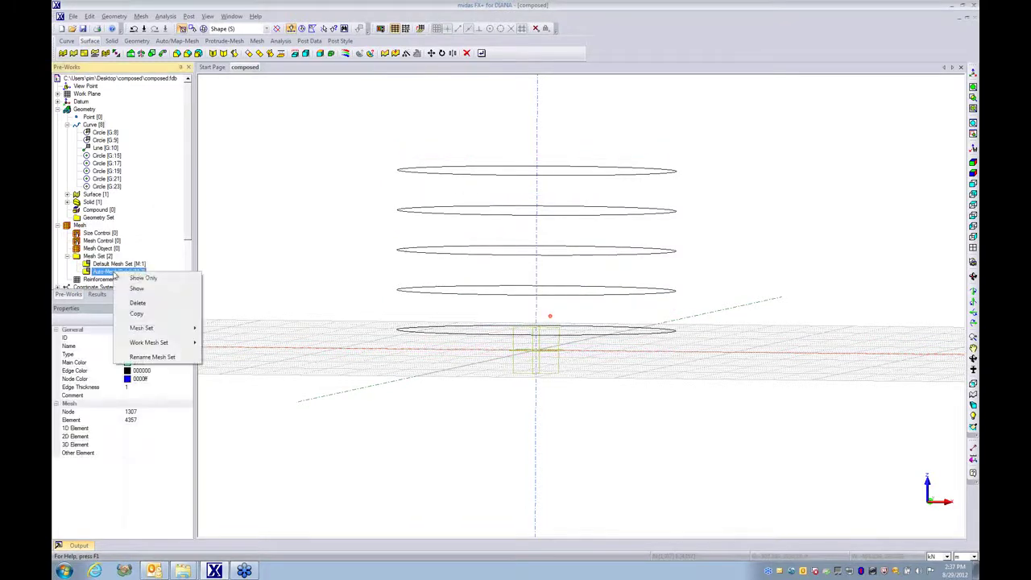
{"action": "left_click", "coordinate": [141, 293]}
{"action": "left_click", "coordinate": [347, 138]}
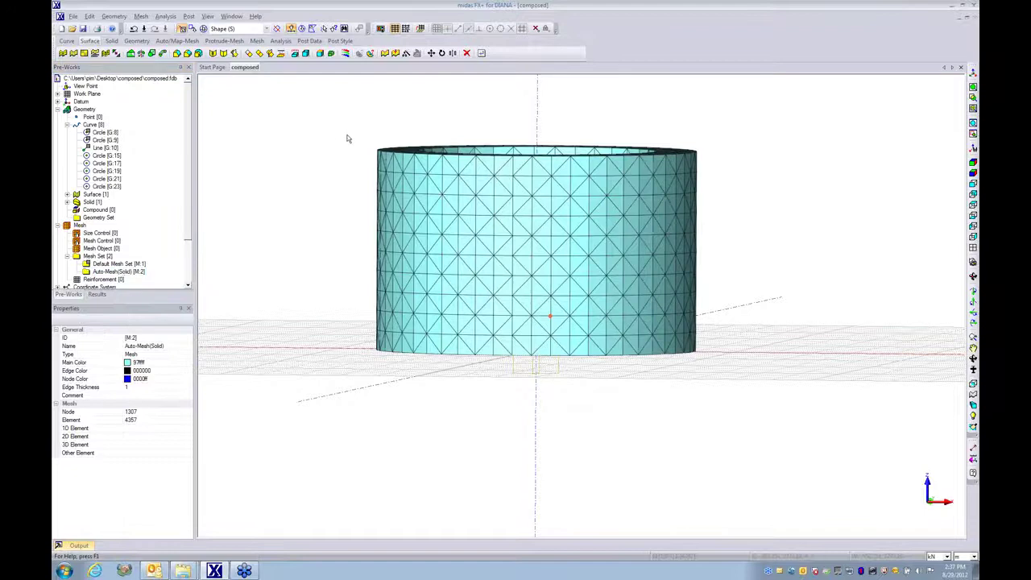
Set the cylinder mesh's display mode to Wireframe
{"action": "key", "text": "m"}
{"action": "left_click", "coordinate": [439, 204]}
{"action": "right_click", "coordinate": [440, 204]}
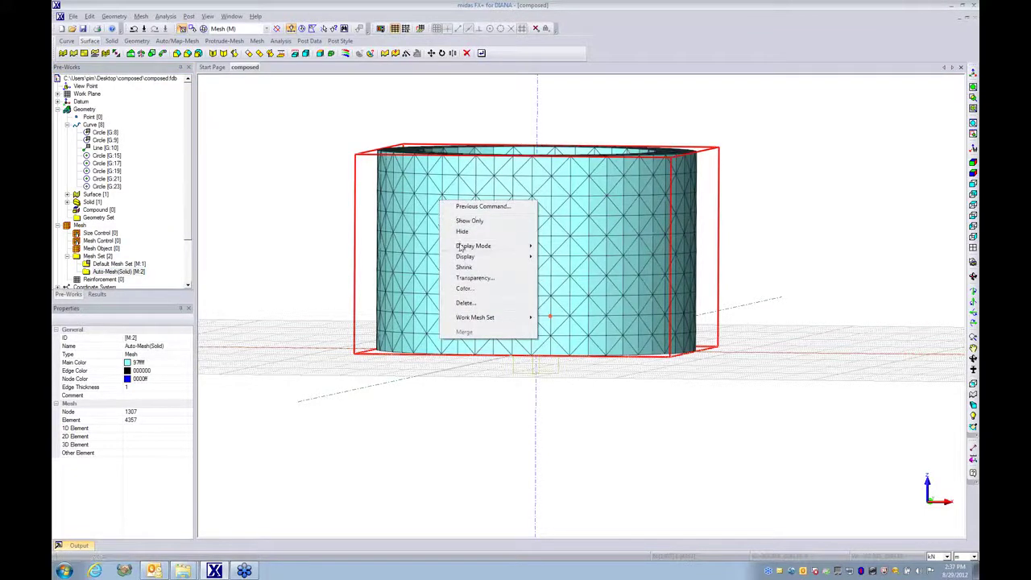
{"action": "mouse_move", "coordinate": [467, 245]}
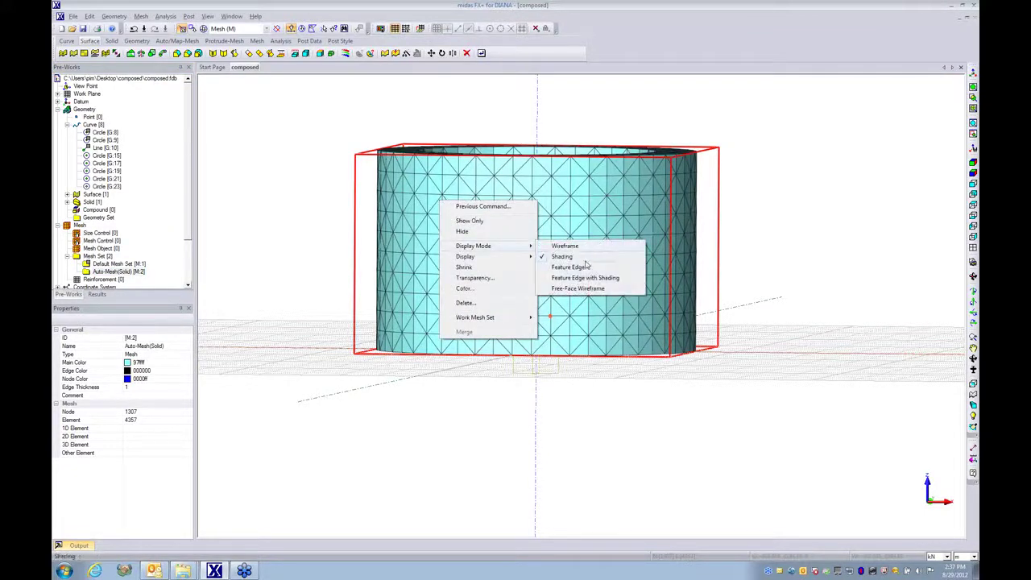
{"action": "left_click", "coordinate": [585, 248]}
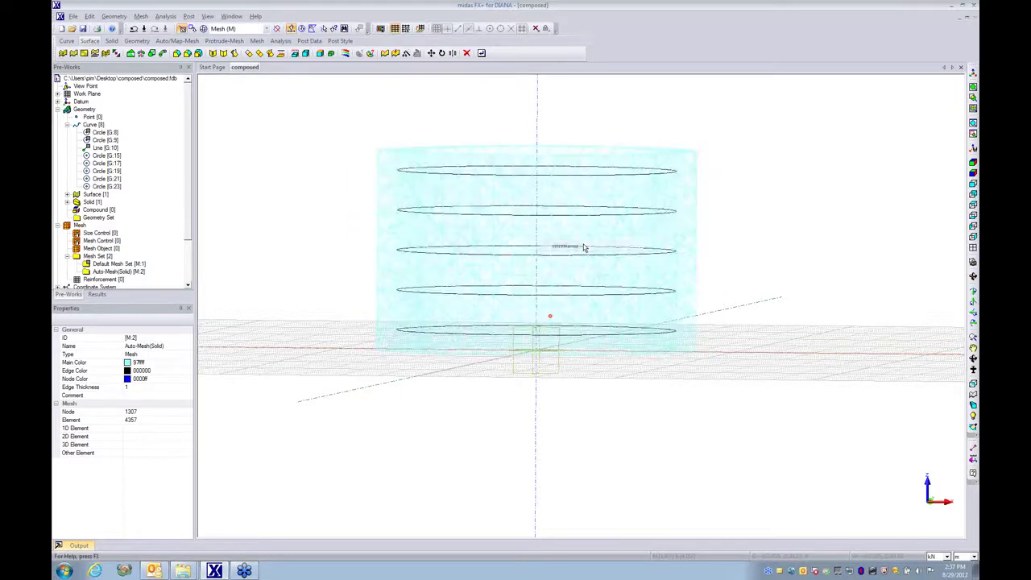
{"action": "left_click", "coordinate": [568, 403]}
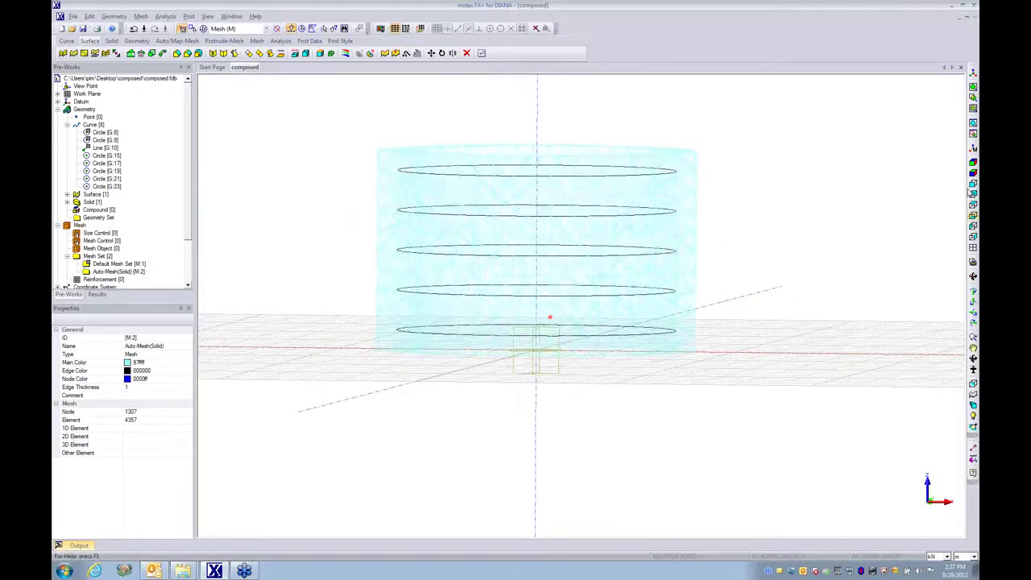
View the wireframe cylinder from the front and orbit to see the rings from above
{"action": "left_click", "coordinate": [973, 184]}
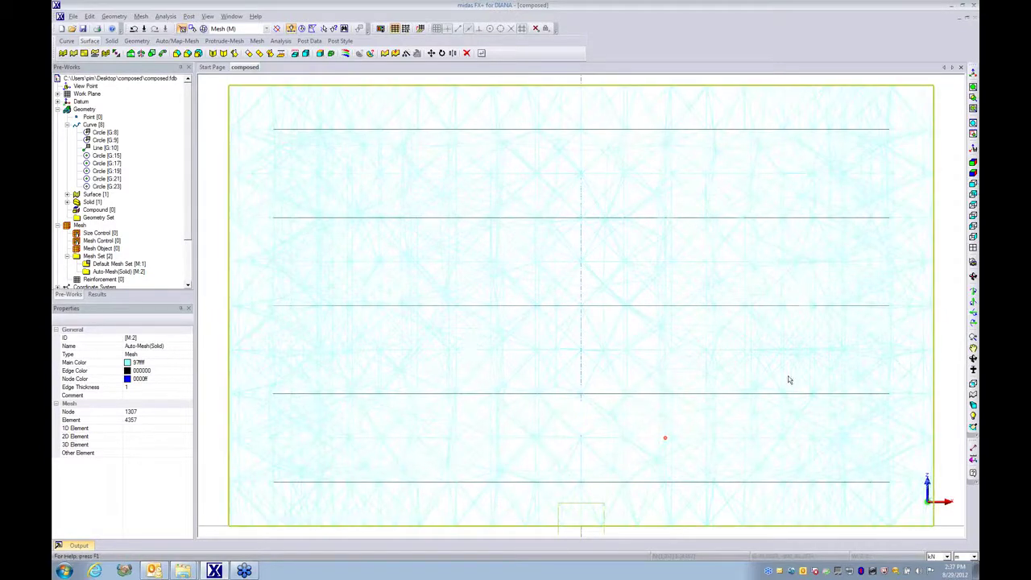
{"action": "mouse_move", "coordinate": [726, 239]}
{"action": "middle_mouse_down"}
{"action": "mouse_move", "coordinate": [748, 449]}
{"action": "mouse_move", "coordinate": [750, 385]}
{"action": "mouse_move", "coordinate": [771, 421]}
{"action": "mouse_move", "coordinate": [957, 267]}
{"action": "middle_mouse_up"}
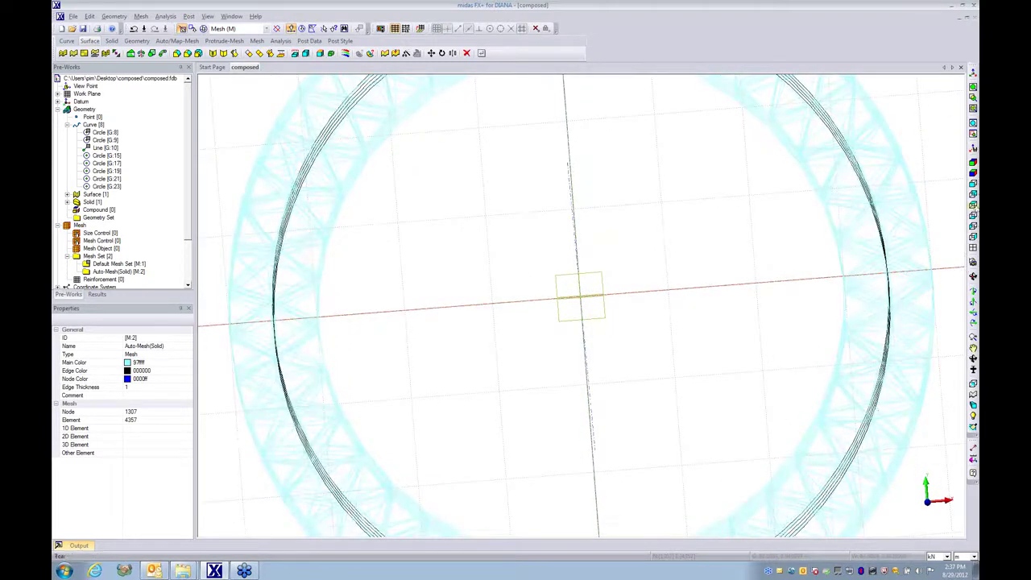
{"action": "left_click", "coordinate": [973, 186]}
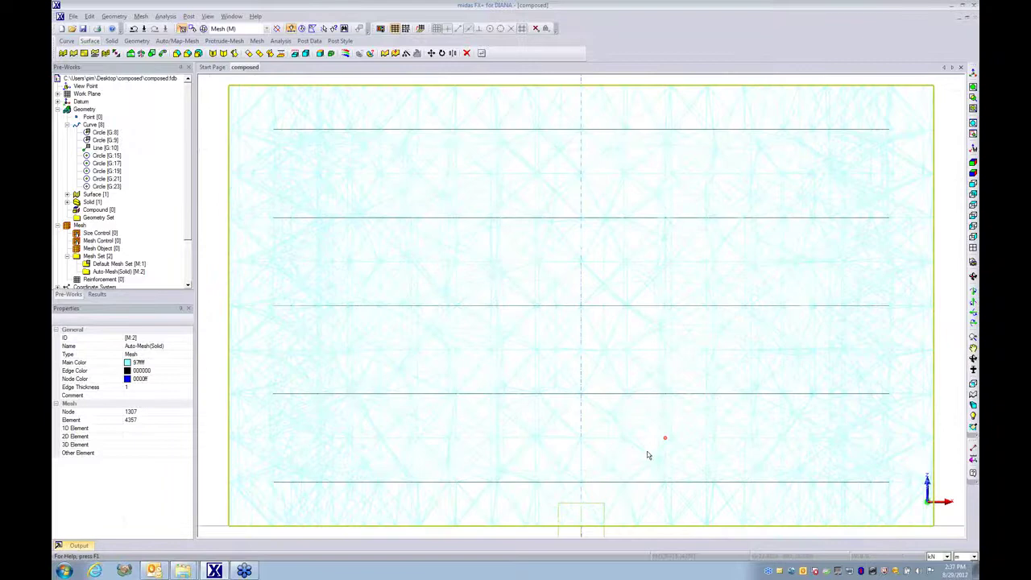
{"action": "middle_click_drag", "start_coordinate": [649, 437], "coordinate": [645, 405]}
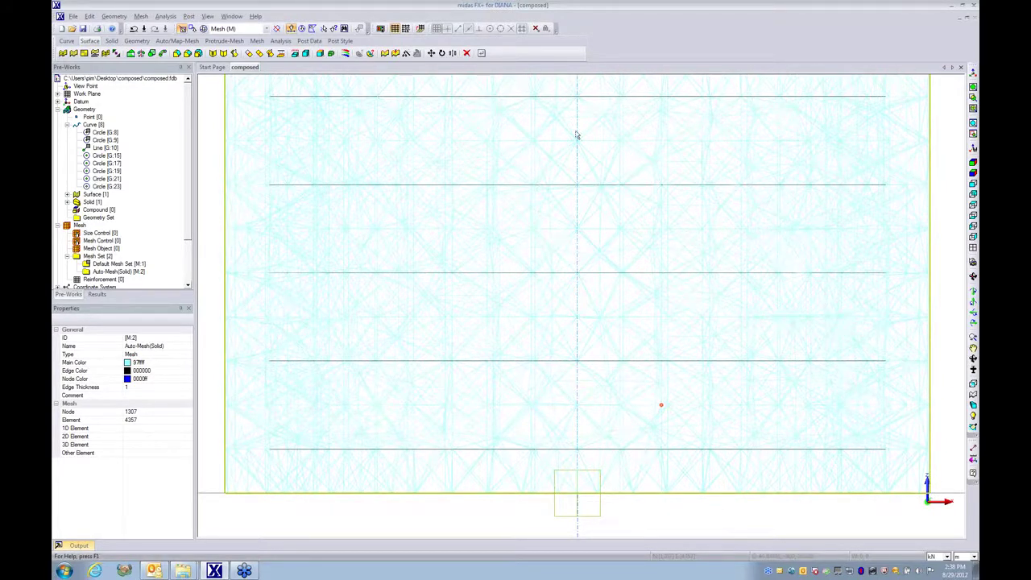
{"action": "mouse_move", "coordinate": [675, 181]}
{"action": "middle_mouse_down"}
{"action": "mouse_move", "coordinate": [677, 215]}
{"action": "mouse_move", "coordinate": [438, 210]}
{"action": "middle_mouse_up"}
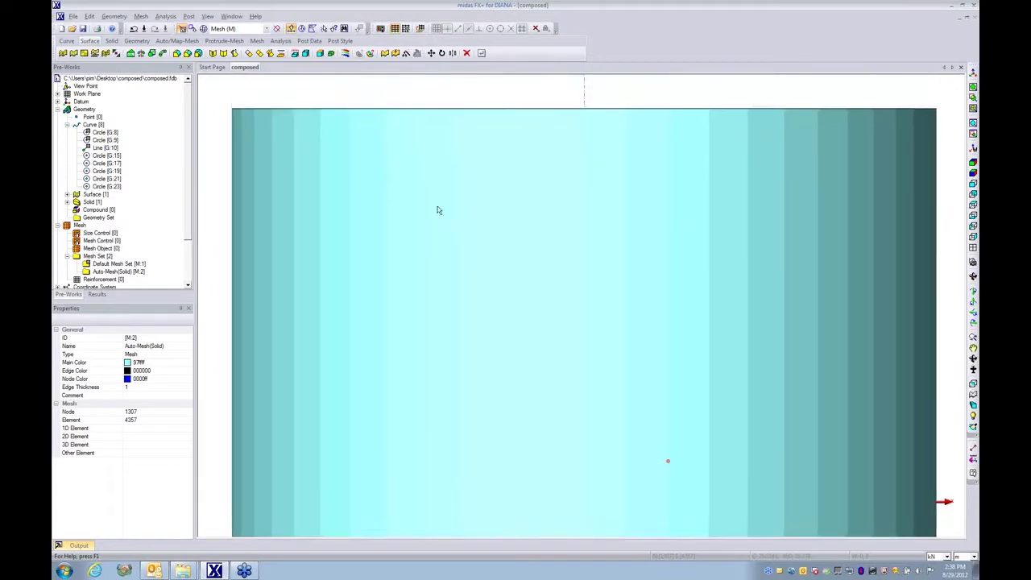
{"action": "middle_click_drag", "start_coordinate": [258, 193], "coordinate": [281, 191]}
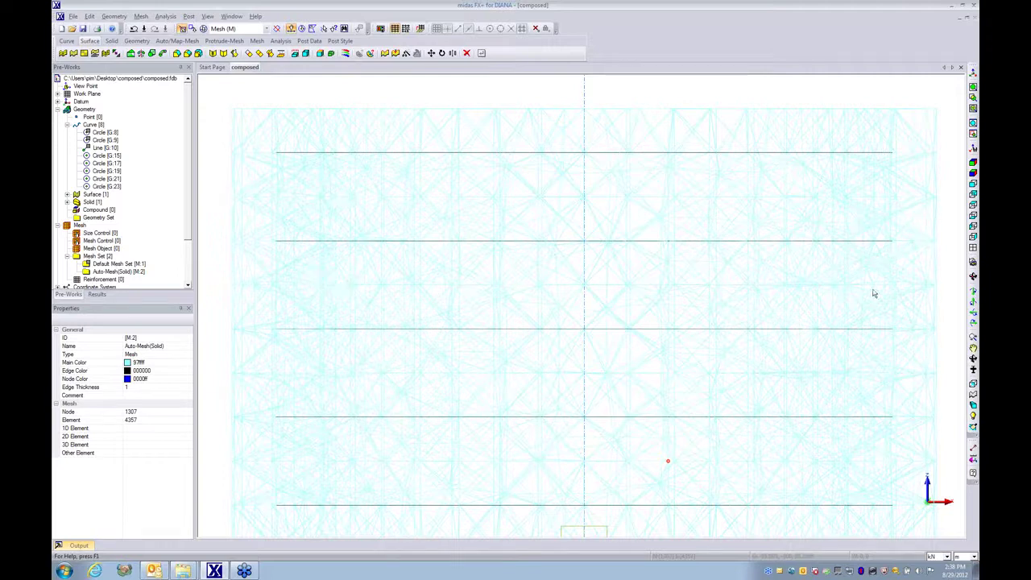
{"action": "mouse_move", "coordinate": [571, 253]}
{"action": "middle_mouse_down"}
{"action": "mouse_move", "coordinate": [572, 281]}
{"action": "mouse_move", "coordinate": [546, 240]}
{"action": "middle_mouse_up"}
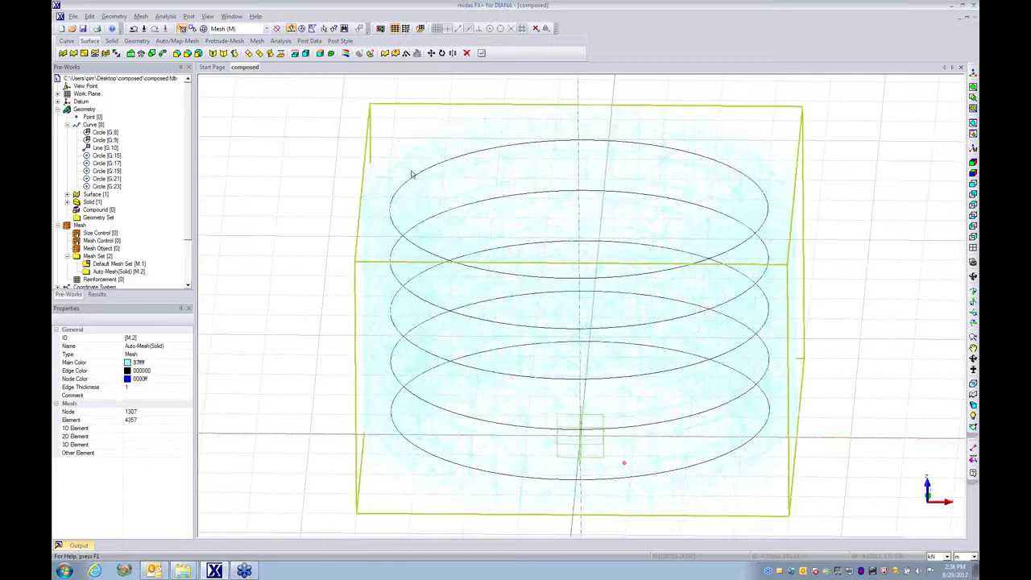
Switch the mesh display to Feature Edge with Shading, then to Shading with element edges
{"action": "right_click", "coordinate": [412, 173]}
{"action": "mouse_move", "coordinate": [480, 218]}
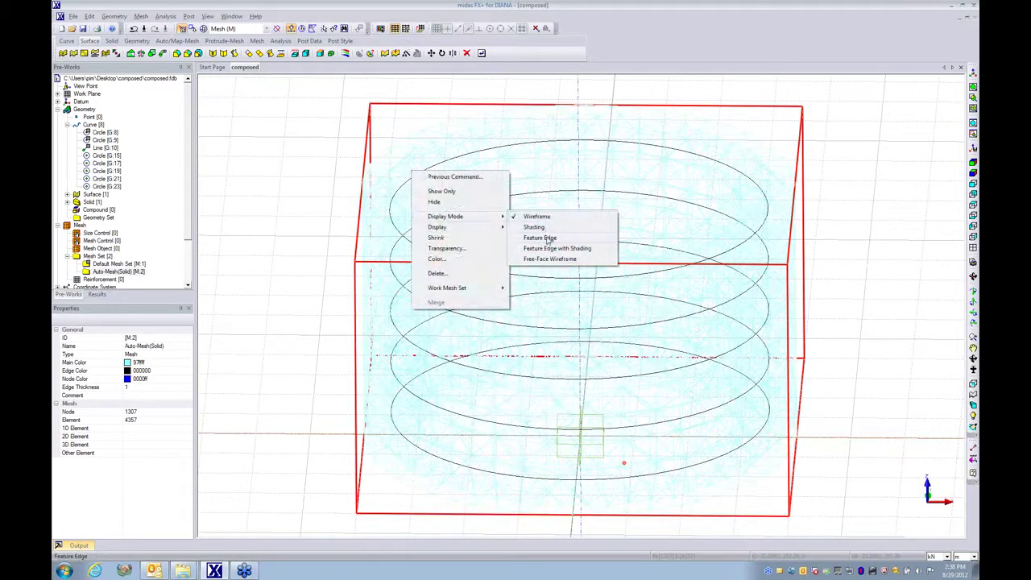
{"action": "left_click", "coordinate": [550, 248]}
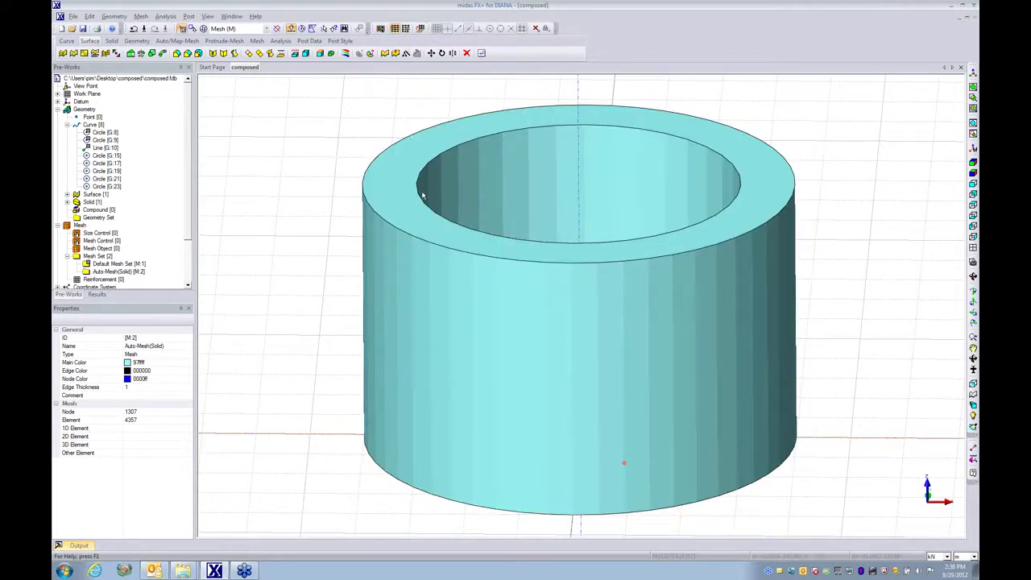
{"action": "right_click", "coordinate": [444, 232]}
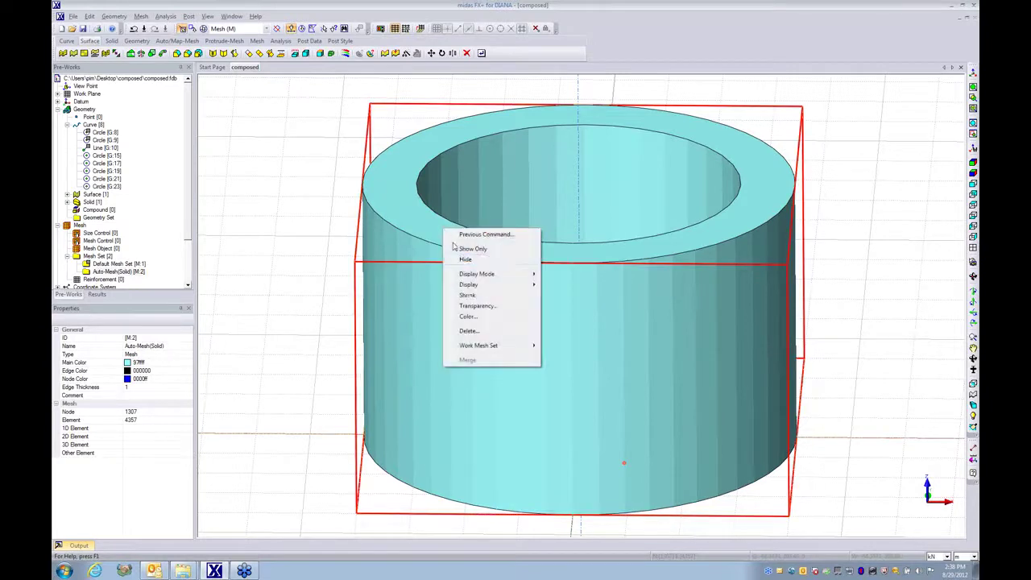
{"action": "mouse_move", "coordinate": [481, 278]}
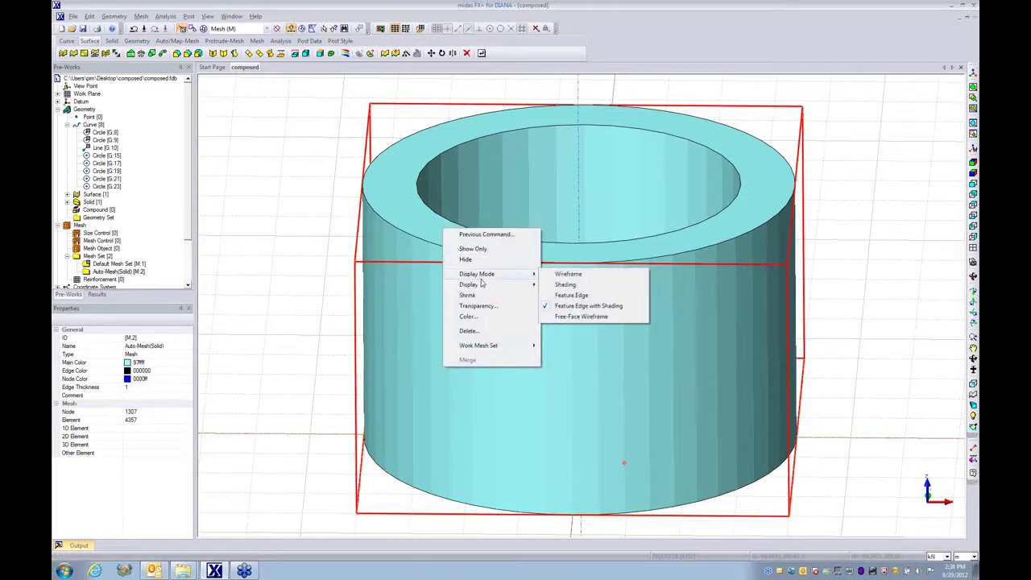
{"action": "left_click", "coordinate": [589, 285]}
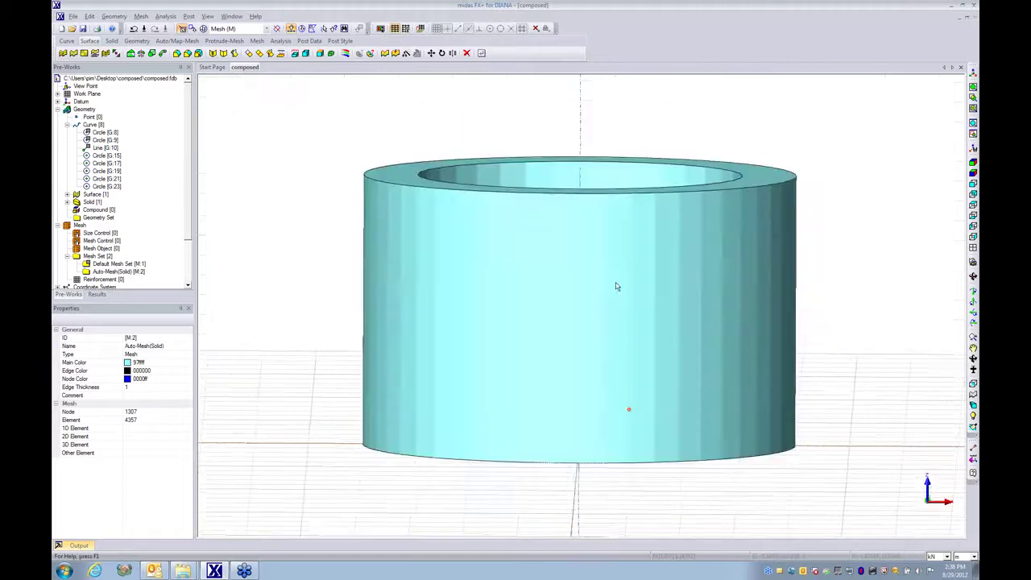
{"action": "scroll", "coordinate": [612, 291], "scroll_direction": "down", "scroll_amount": 1}
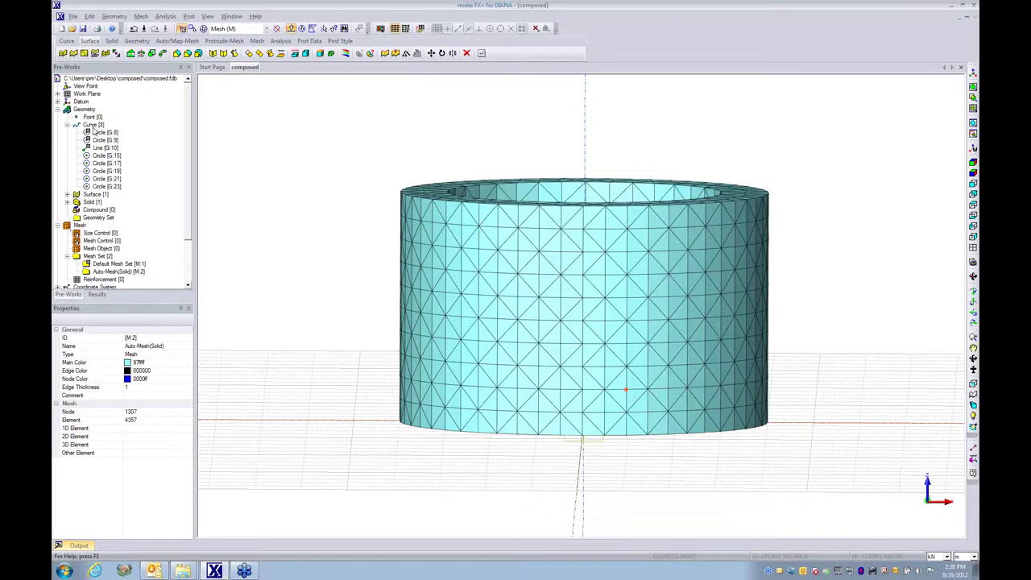
Create a Composed property named 'composed' with ASTM(RC)_C2500 material in Property Manager
{"action": "left_click", "coordinate": [166, 16]}
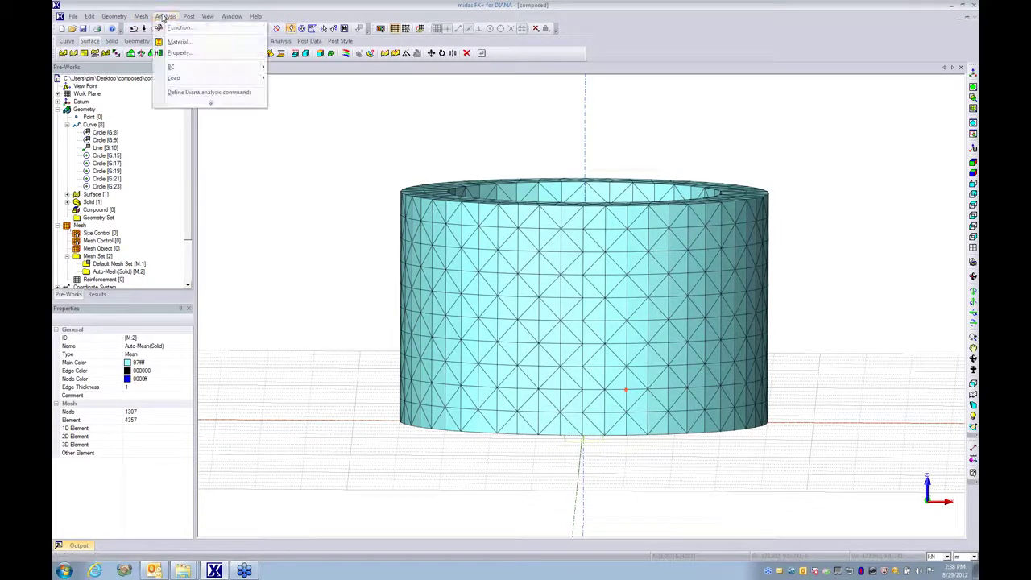
{"action": "left_click", "coordinate": [189, 58]}
{"action": "left_click", "coordinate": [242, 96]}
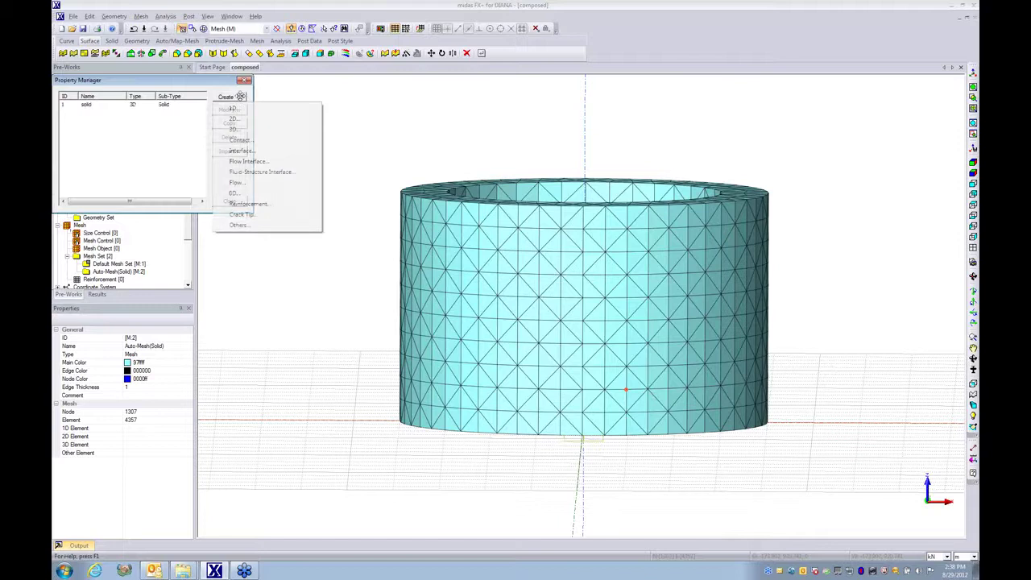
{"action": "left_click", "coordinate": [248, 110]}
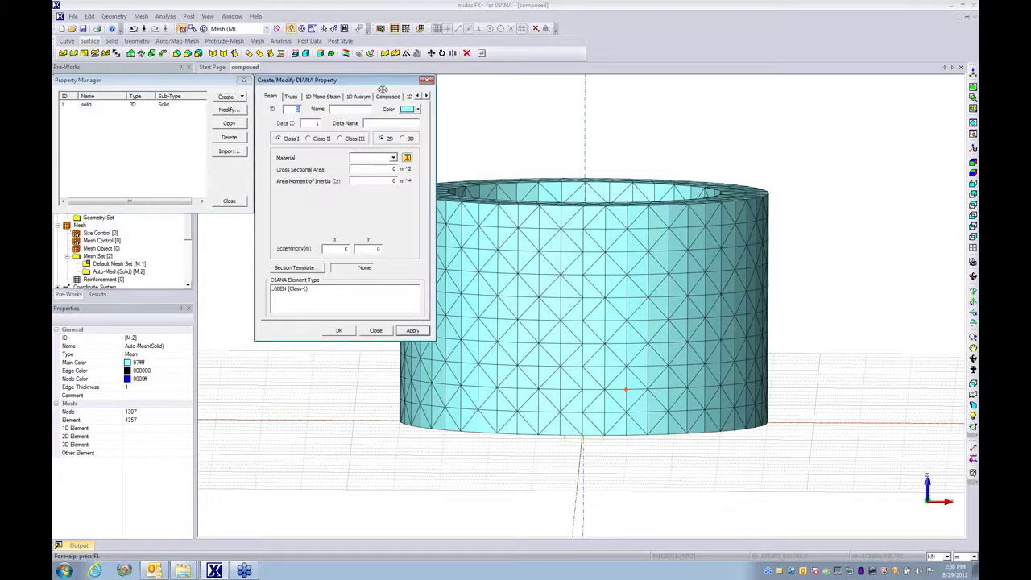
{"action": "left_click", "coordinate": [388, 97]}
{"action": "left_click", "coordinate": [353, 108]}
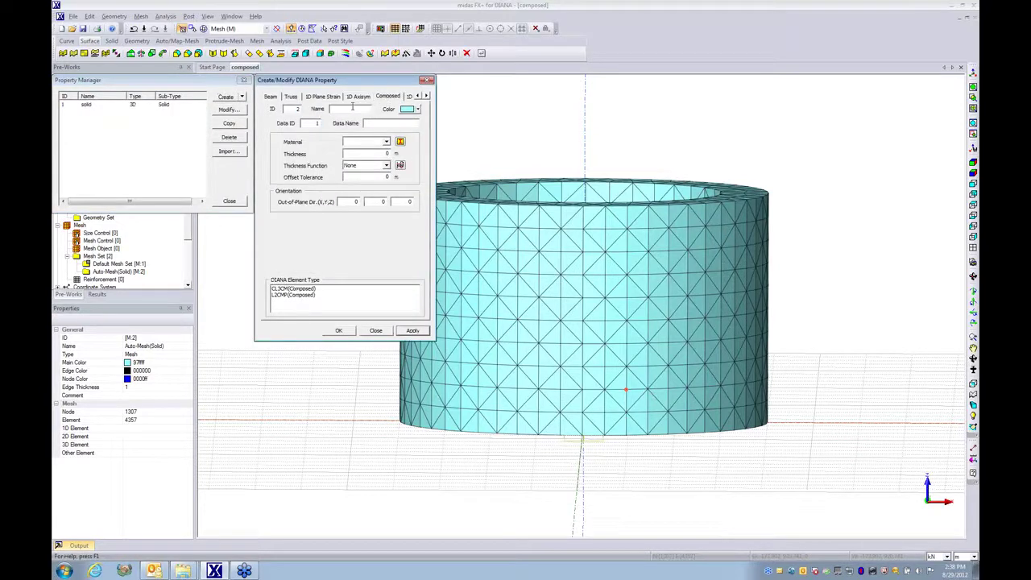
{"action": "type", "text": "composed"}
{"action": "left_click", "coordinate": [387, 143]}
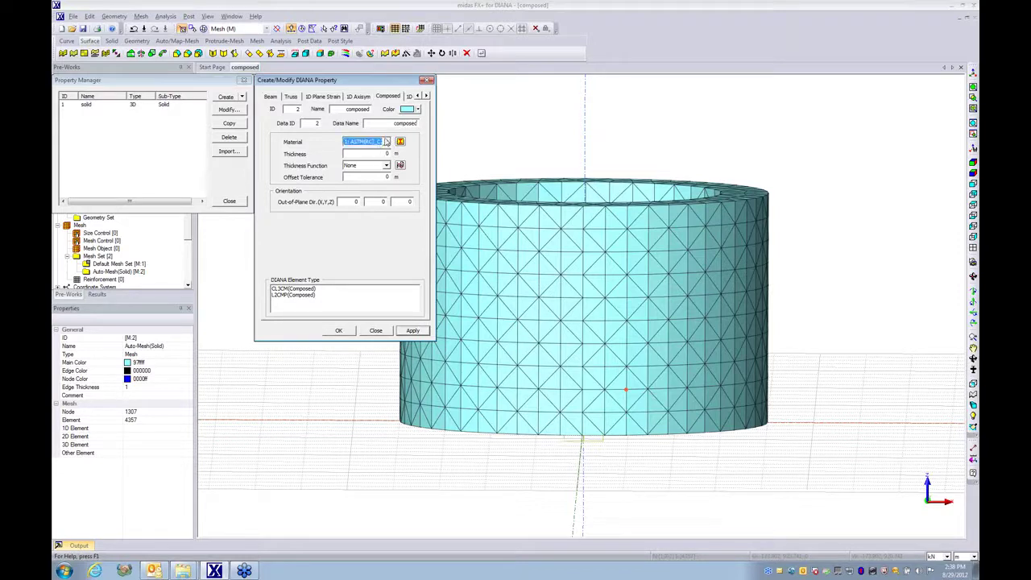
{"action": "left_click", "coordinate": [375, 153]}
{"action": "left_click", "coordinate": [344, 332]}
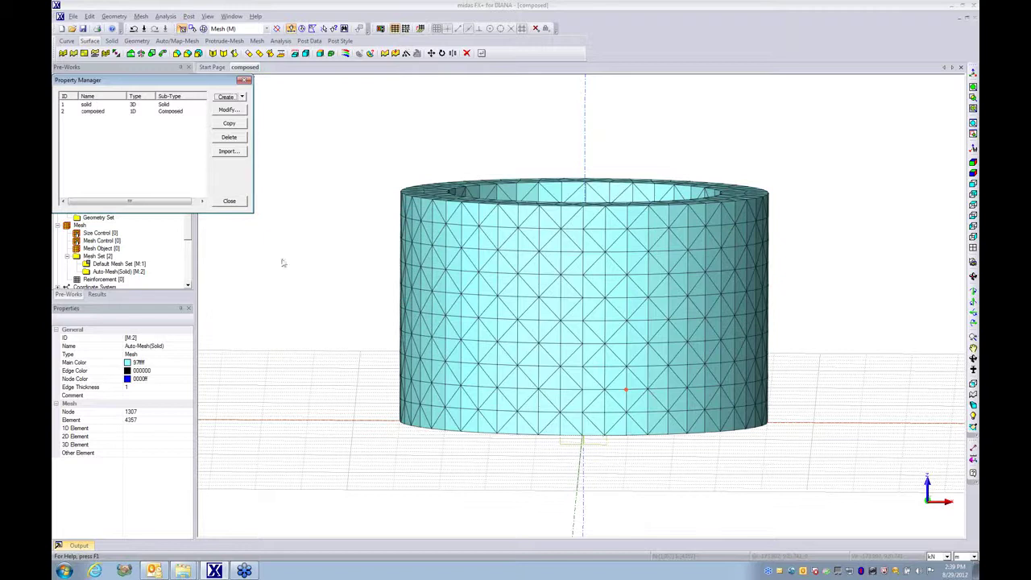
{"action": "left_click", "coordinate": [238, 203]}
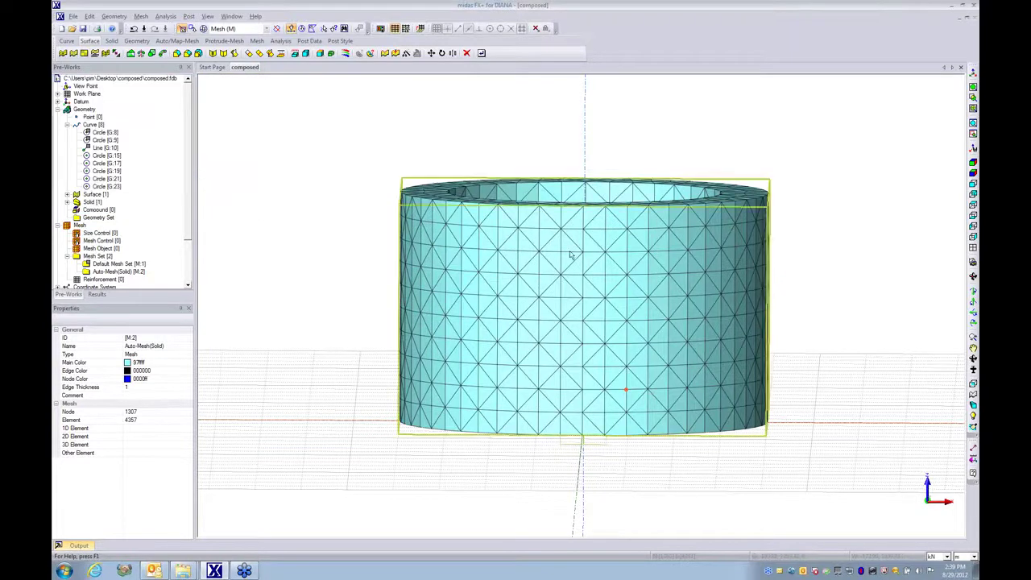
Hide the Auto-Mesh(Solid) mesh to expose the five rings
{"action": "left_click", "coordinate": [113, 272]}
{"action": "right_click", "coordinate": [110, 271]}
{"action": "left_click", "coordinate": [134, 291]}
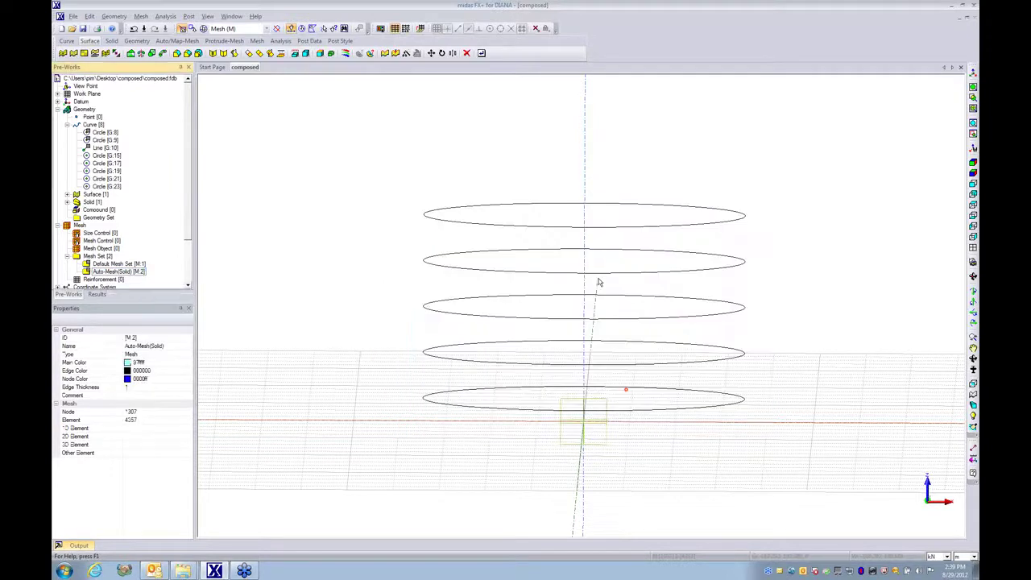
{"action": "middle_click_drag", "start_coordinate": [598, 281], "coordinate": [603, 258]}
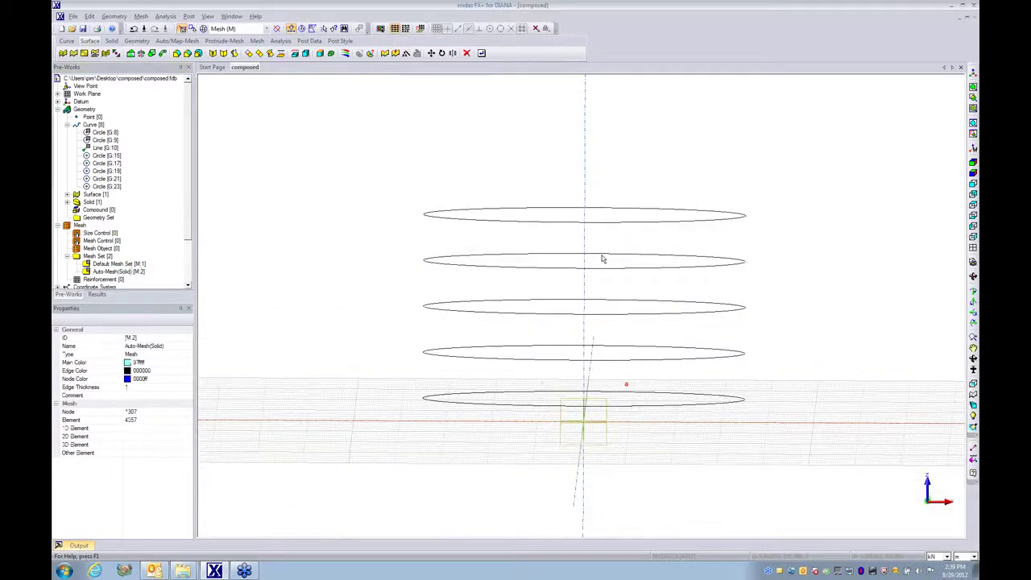
Auto-mesh the five ring circles as edges with the 'composed' property
{"action": "left_click", "coordinate": [141, 16]}
{"action": "mouse_move", "coordinate": [161, 67]}
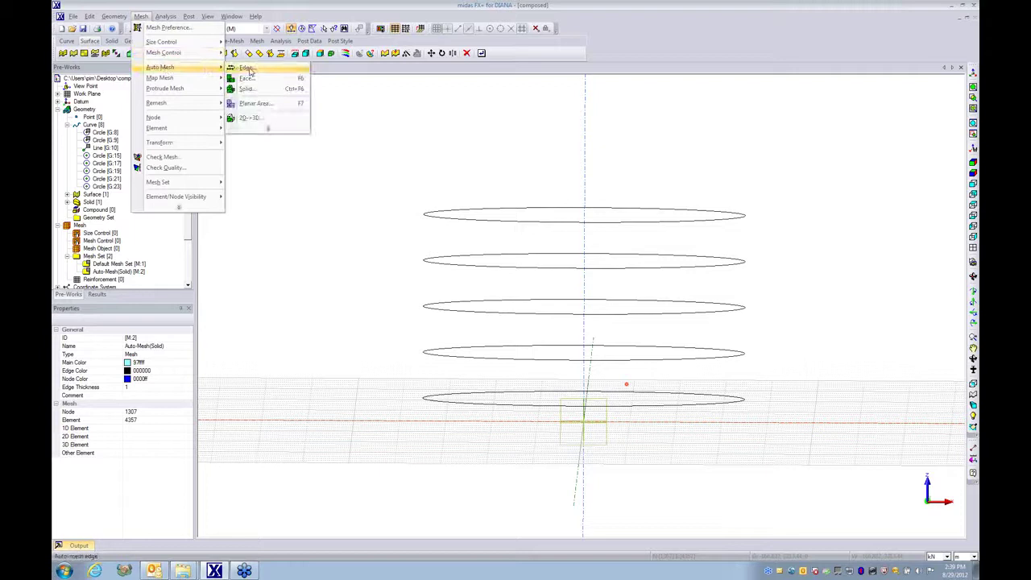
{"action": "left_click", "coordinate": [247, 68]}
{"action": "left_click_drag", "start_coordinate": [353, 162], "coordinate": [926, 467]}
{"action": "left_click", "coordinate": [135, 145]}
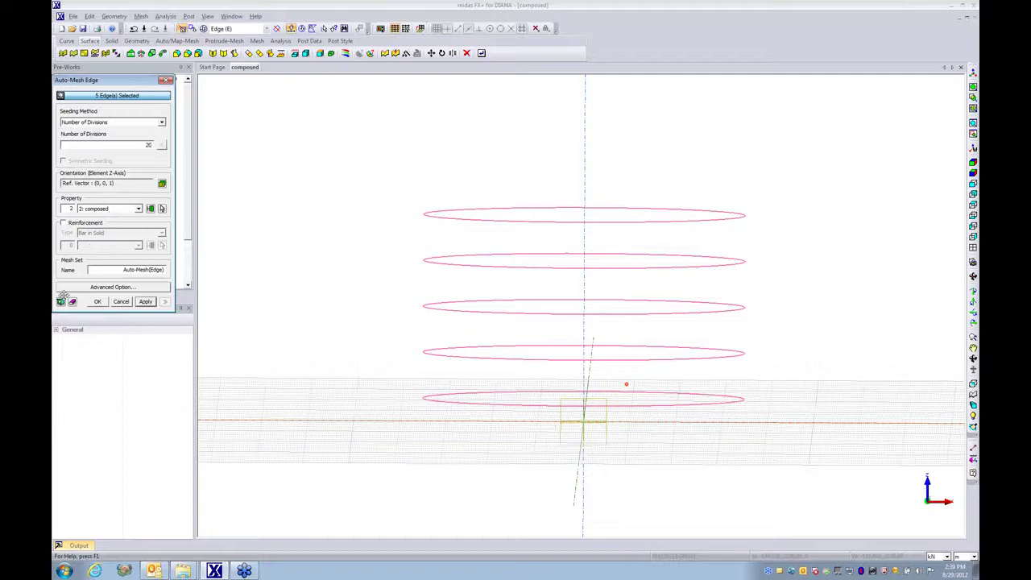
{"action": "type", "text": "20"}
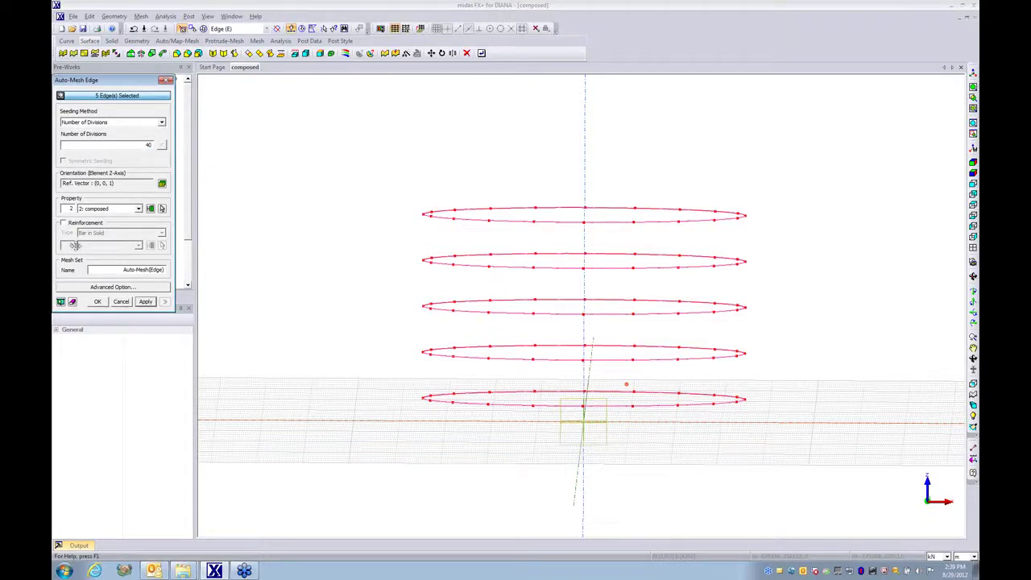
{"action": "middle_click_drag", "start_coordinate": [554, 227], "coordinate": [537, 267], "text": "ctrl"}
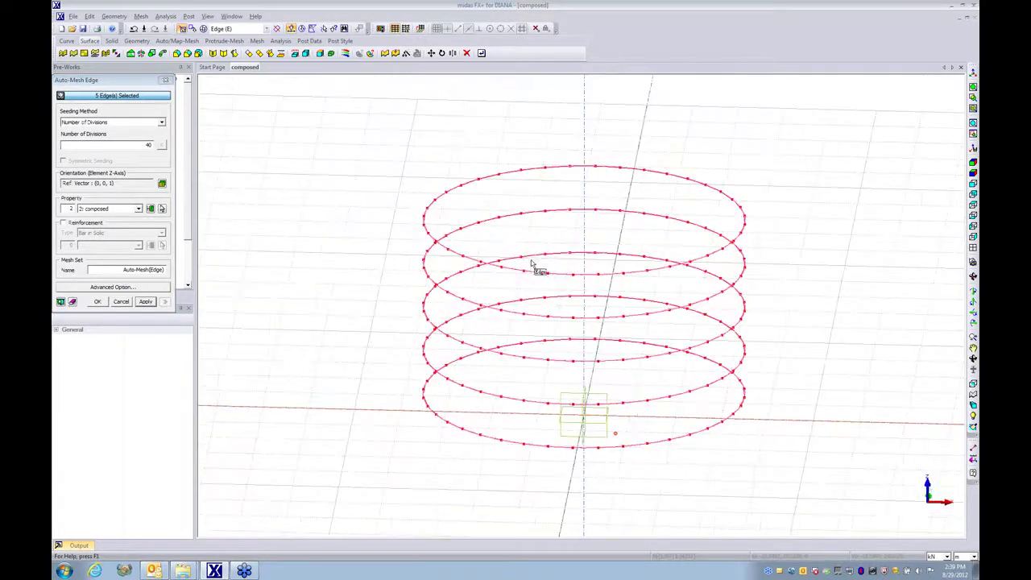
{"action": "left_click", "coordinate": [99, 301]}
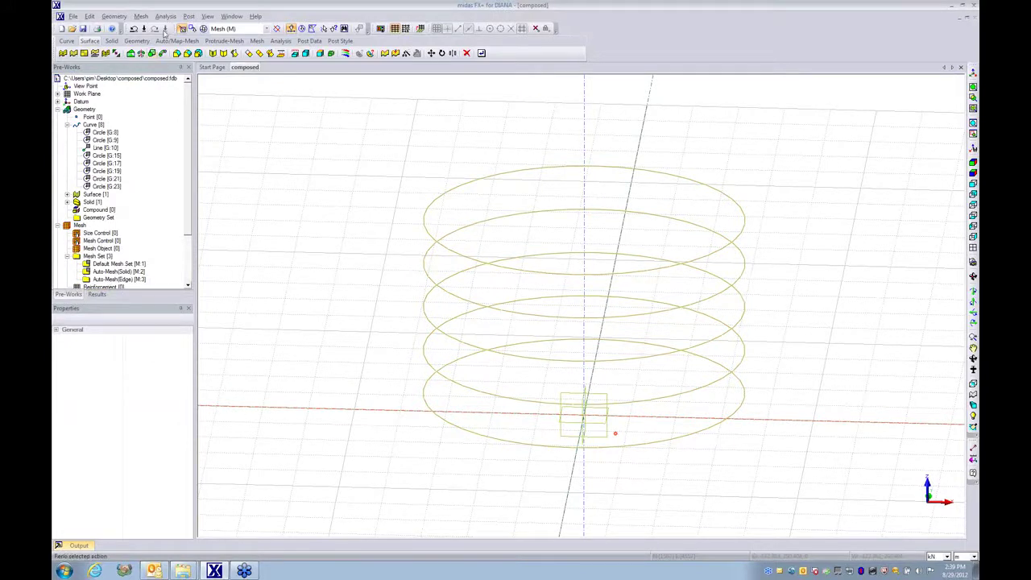
Reopen the Auto Mesh Edge settings and cancel them
{"action": "left_click", "coordinate": [141, 17]}
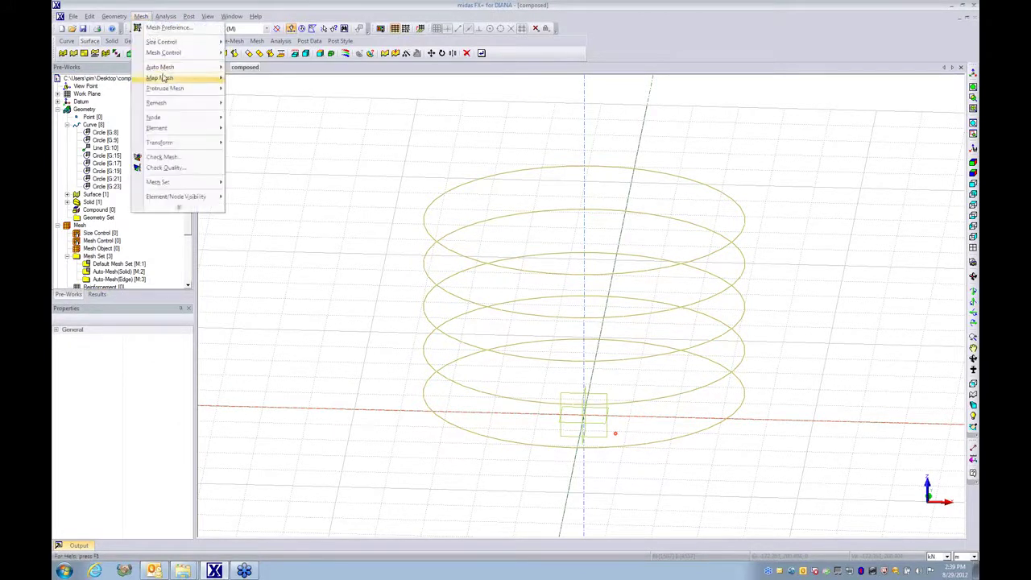
{"action": "mouse_move", "coordinate": [210, 71]}
{"action": "left_click", "coordinate": [239, 83]}
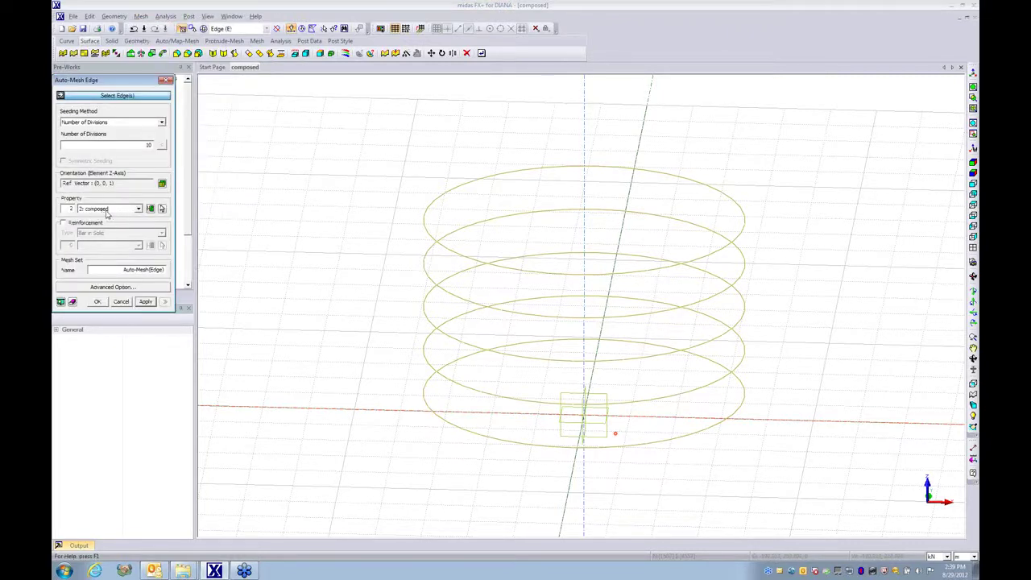
{"action": "key", "text": "Escape"}
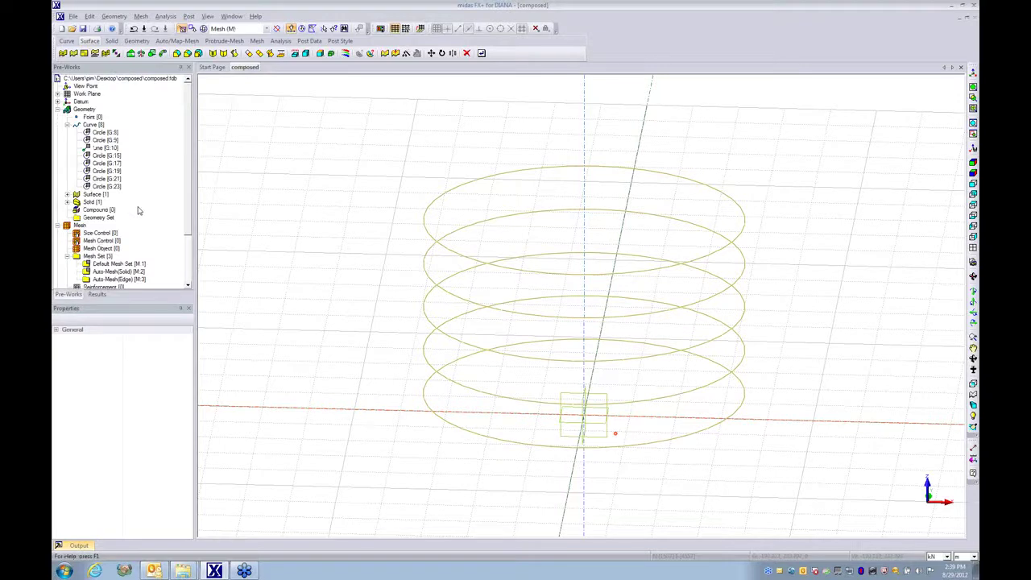
Show Auto-Mesh(Solid) again and orbit to a lower viewing angle
{"action": "scroll", "coordinate": [191, 216], "scroll_direction": "down", "scroll_amount": 2}
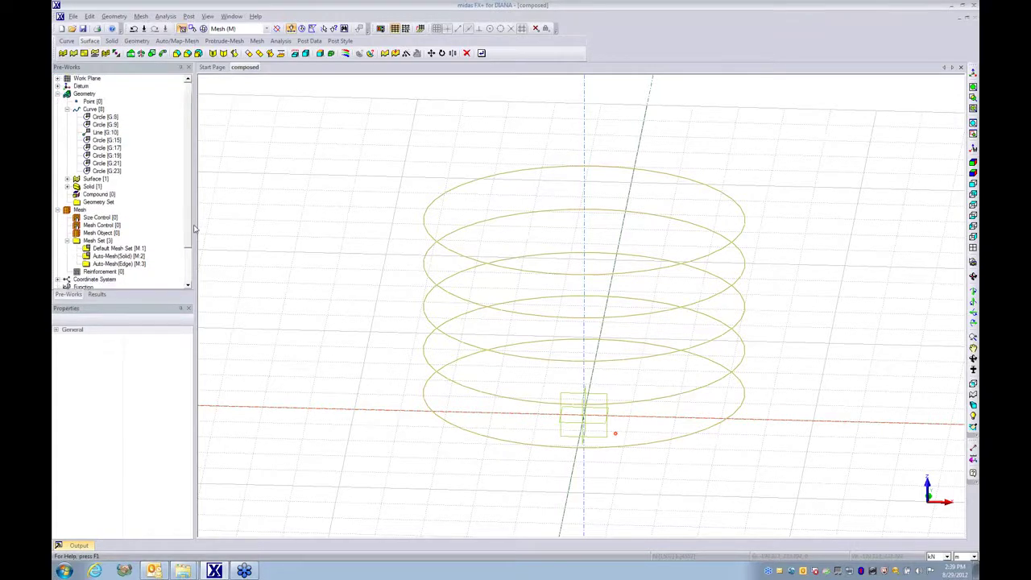
{"action": "left_click", "coordinate": [104, 241]}
{"action": "right_click", "coordinate": [106, 242]}
{"action": "left_click", "coordinate": [124, 258]}
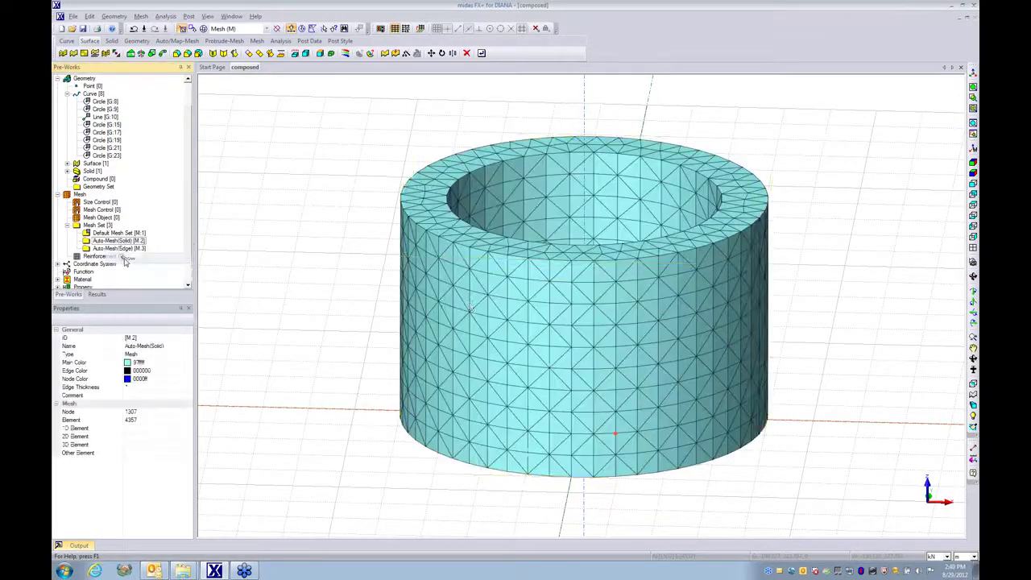
{"action": "middle_click_drag", "start_coordinate": [471, 306], "coordinate": [472, 288]}
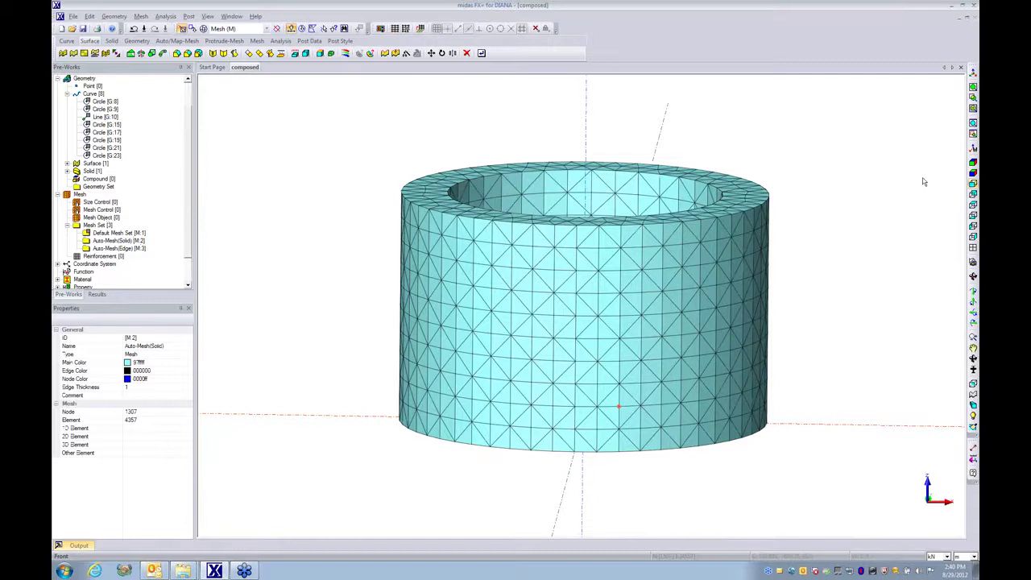
Fix translations T1, T2 and T3 of the bottom-edge nodes in BC set 'supports'
{"action": "left_click", "coordinate": [974, 183]}
{"action": "left_click", "coordinate": [282, 41]}
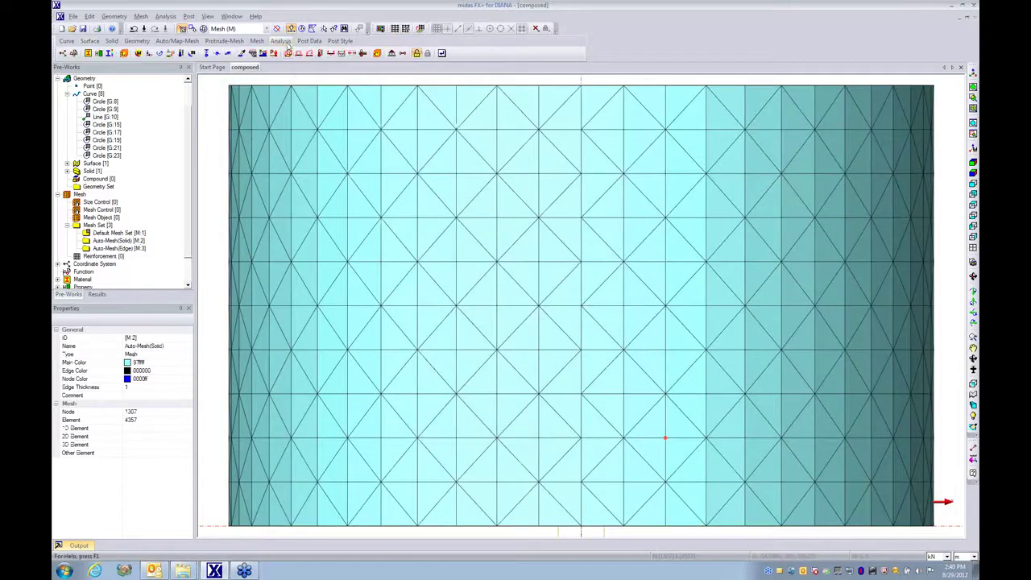
{"action": "left_click", "coordinate": [392, 53]}
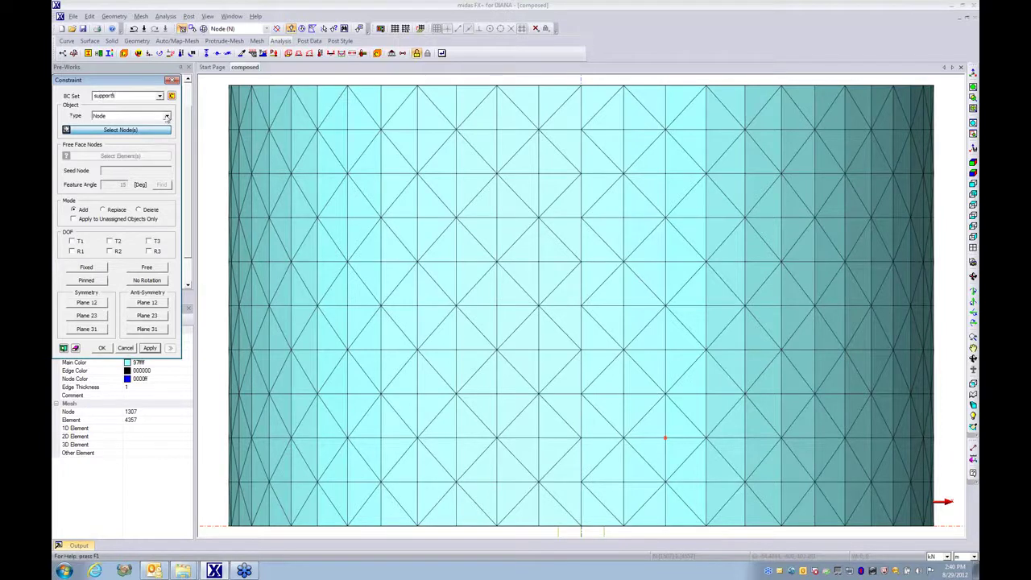
{"action": "scroll", "coordinate": [545, 290], "scroll_direction": "down", "scroll_amount": 3}
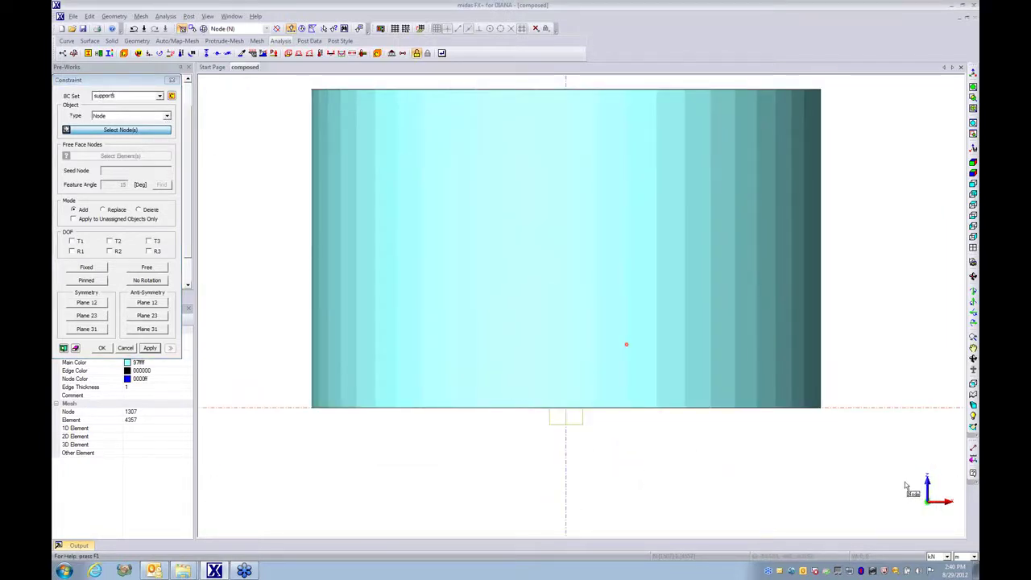
{"action": "left_click_drag", "start_coordinate": [905, 487], "coordinate": [256, 405]}
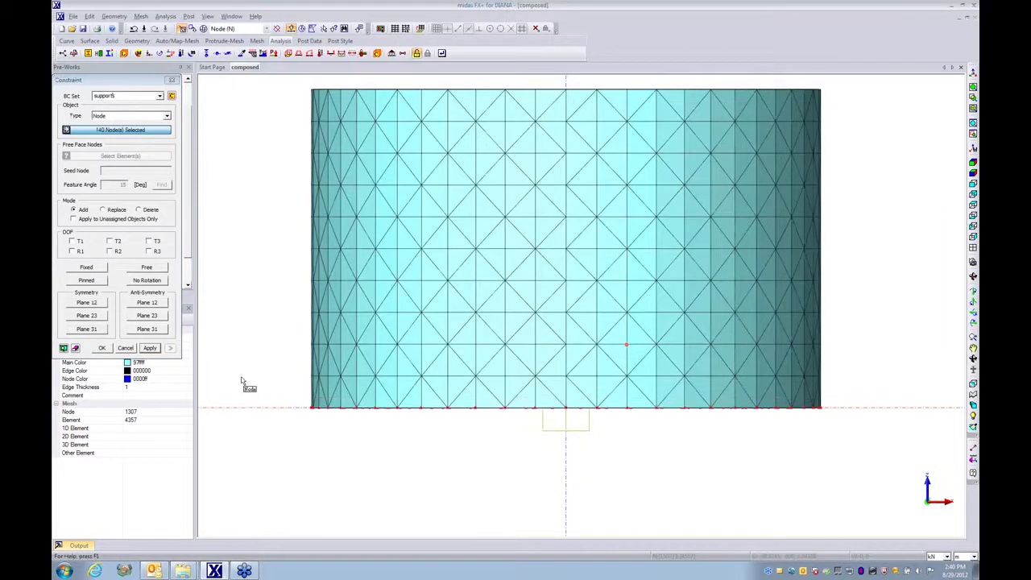
{"action": "left_click", "coordinate": [71, 241]}
{"action": "left_click", "coordinate": [109, 241]}
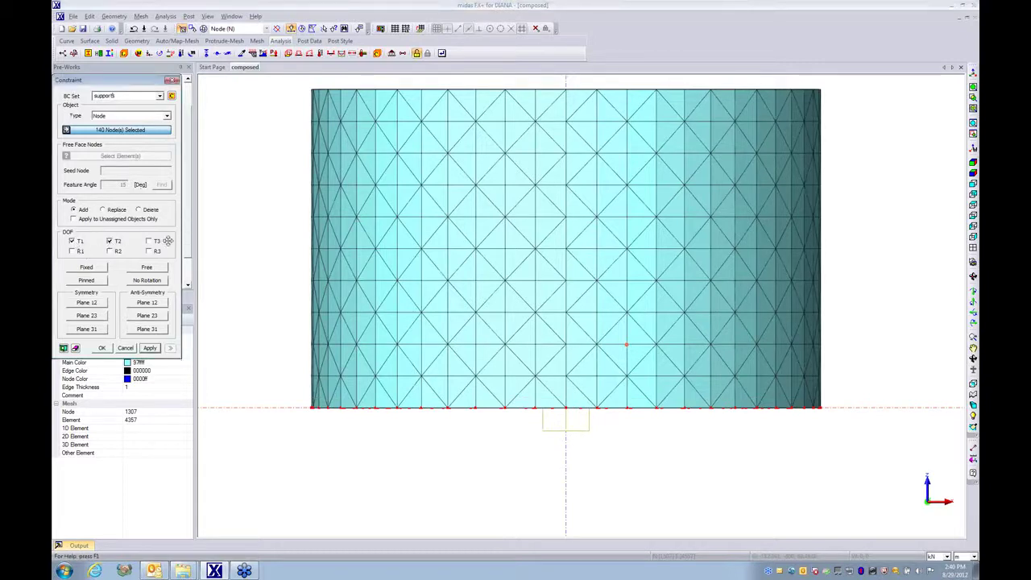
{"action": "left_click", "coordinate": [150, 241]}
{"action": "left_click", "coordinate": [151, 349]}
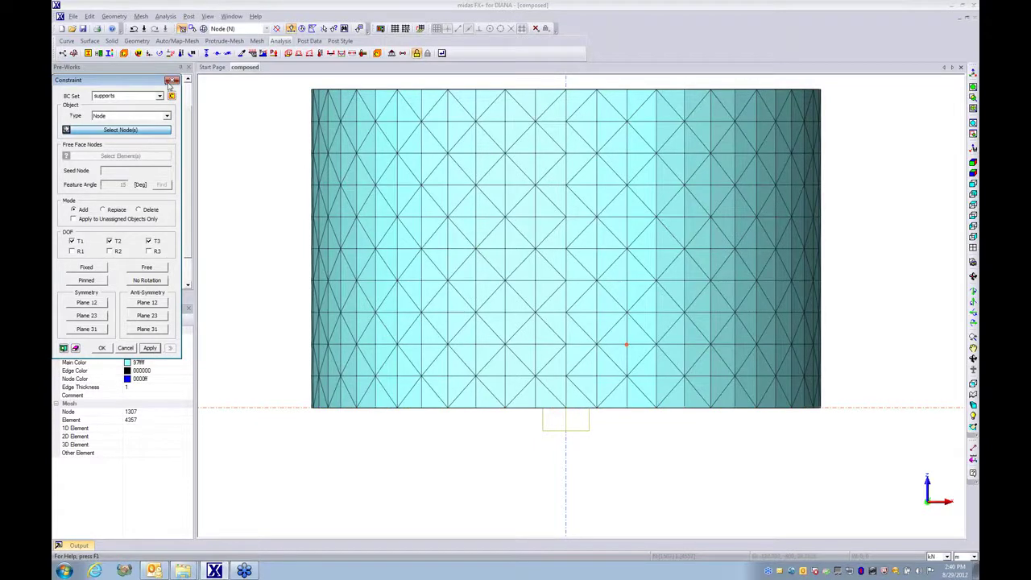
{"action": "left_click", "coordinate": [172, 79]}
Apply P1 = -100 pressure to the top 3D element faces in load set 'pressure'
{"action": "left_click", "coordinate": [288, 53]}
{"action": "middle_click_drag", "start_coordinate": [580, 179], "coordinate": [580, 251]}
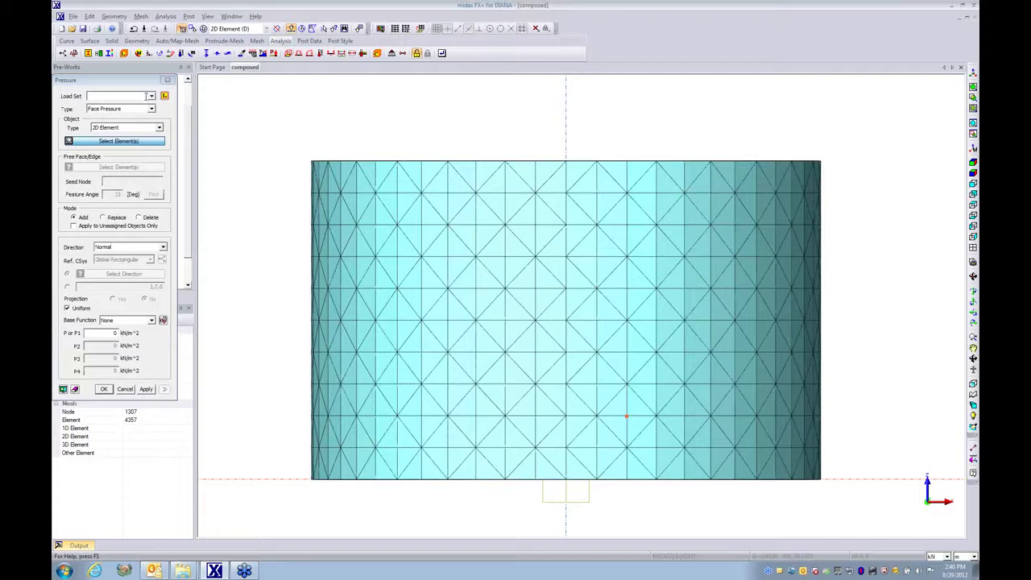
{"action": "left_click", "coordinate": [105, 97]}
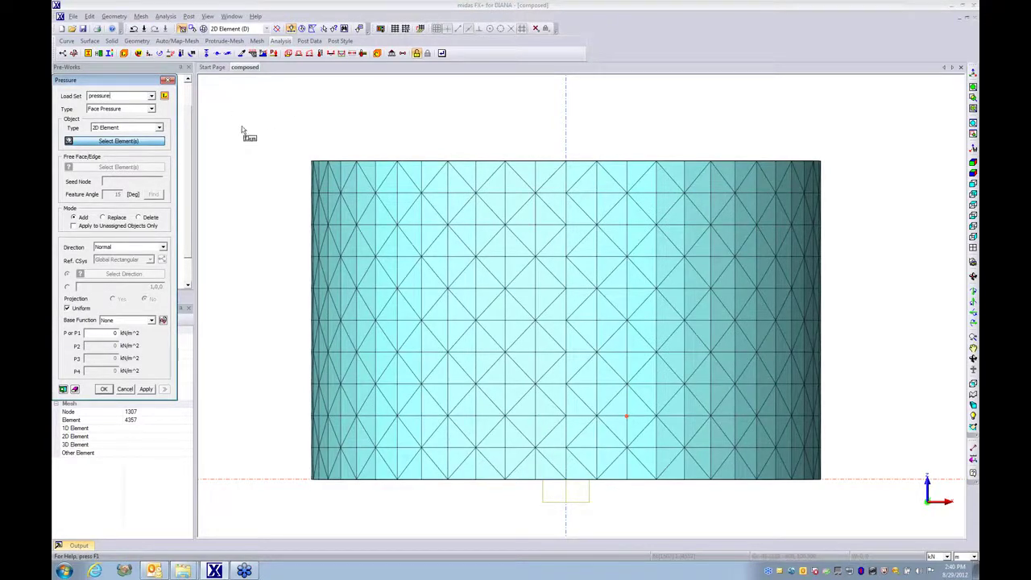
{"action": "left_click", "coordinate": [125, 129]}
{"action": "left_click", "coordinate": [113, 143]}
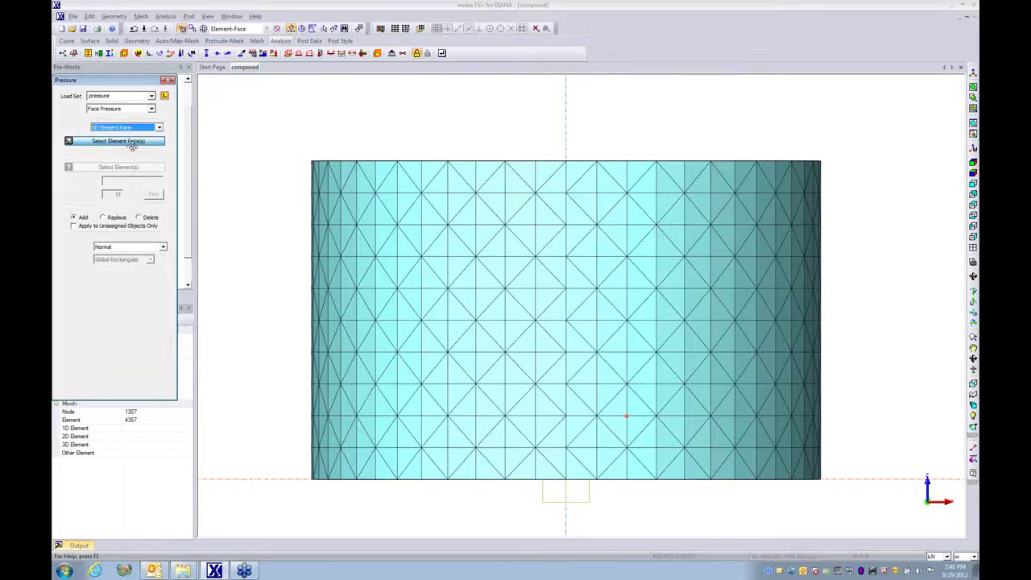
{"action": "left_click_drag", "start_coordinate": [285, 130], "coordinate": [577, 169]}
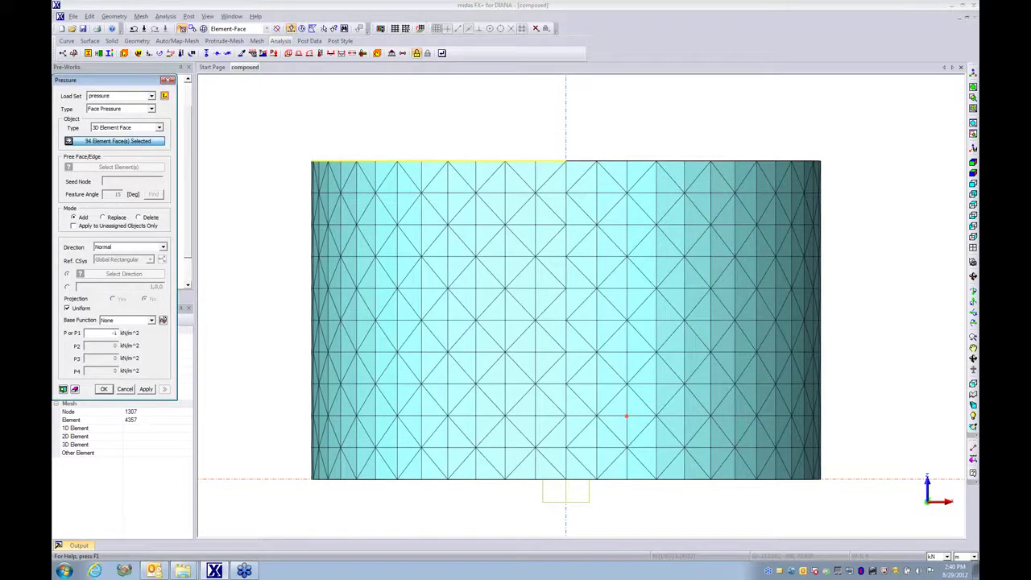
{"action": "left_click", "coordinate": [63, 389]}
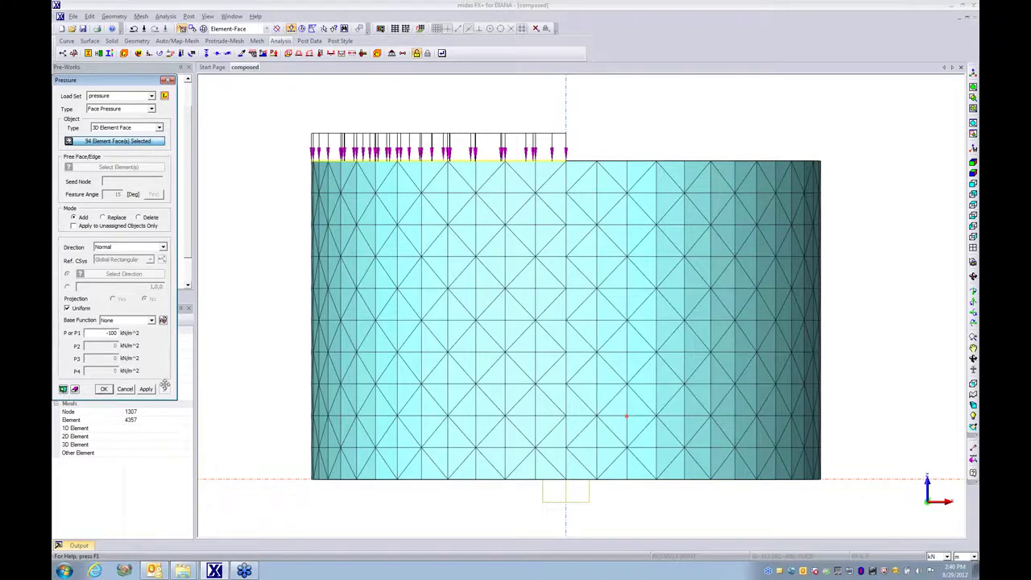
{"action": "left_click_drag", "start_coordinate": [679, 125], "coordinate": [854, 168]}
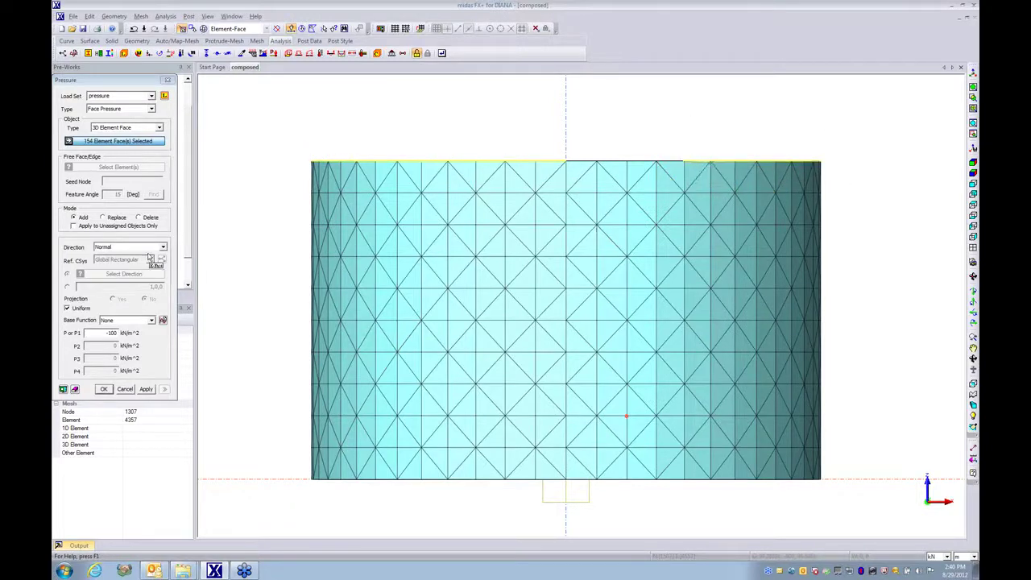
{"action": "left_click", "coordinate": [146, 390]}
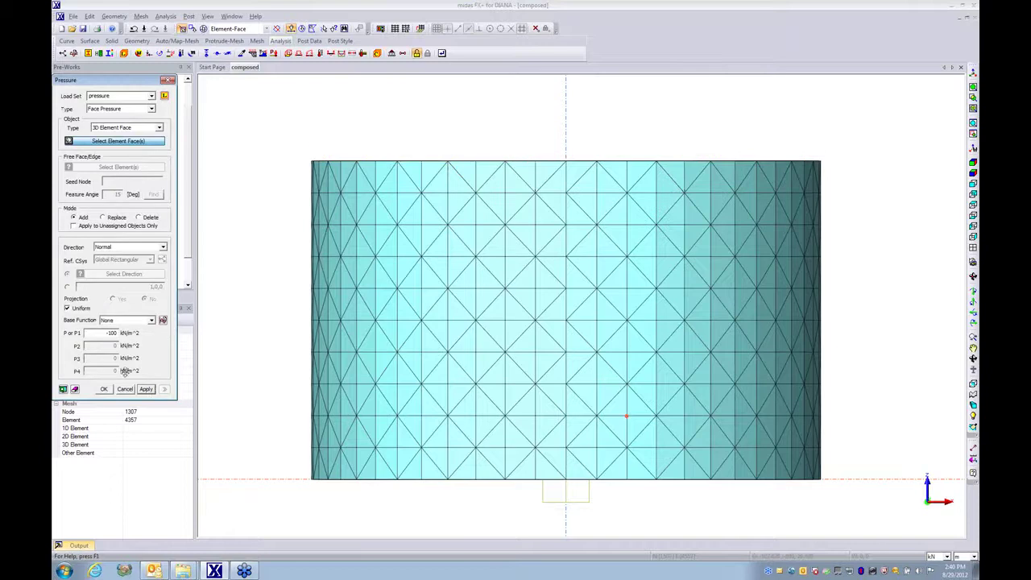
Close the pressure dialog and display the applied loads in a shaded 3-D view
{"action": "left_click", "coordinate": [127, 390]}
{"action": "left_click", "coordinate": [86, 249]}
{"action": "scroll", "coordinate": [86, 255], "scroll_direction": "down", "scroll_amount": 1}
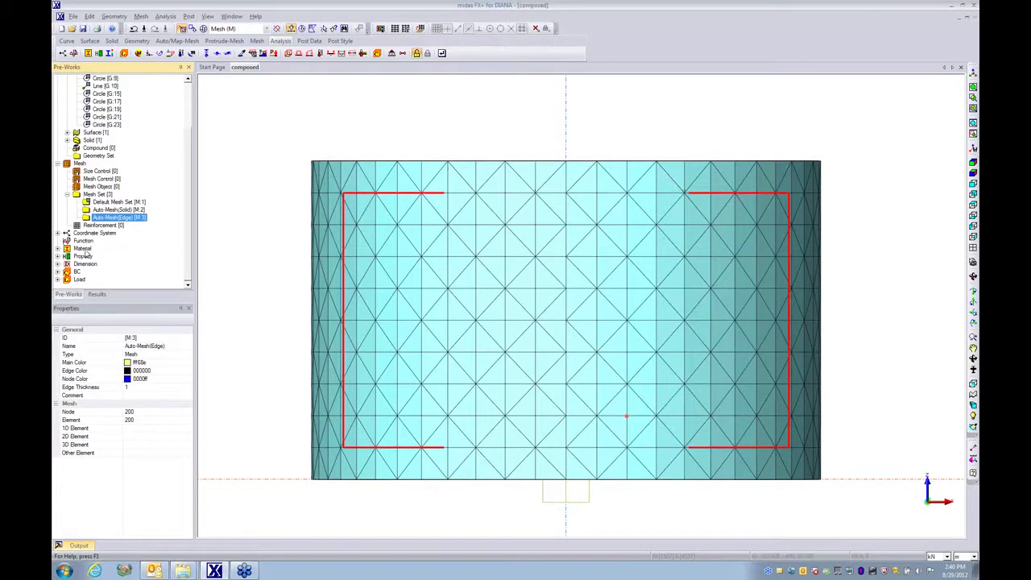
{"action": "right_click", "coordinate": [77, 281]}
{"action": "left_click", "coordinate": [103, 287]}
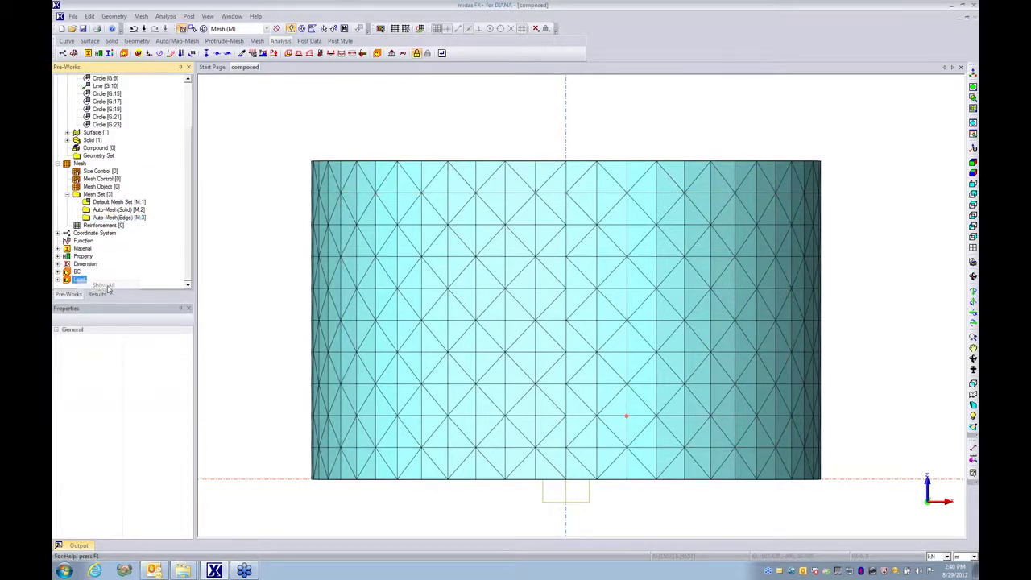
{"action": "middle_click_drag", "start_coordinate": [548, 237], "coordinate": [509, 279], "text": "ctrl"}
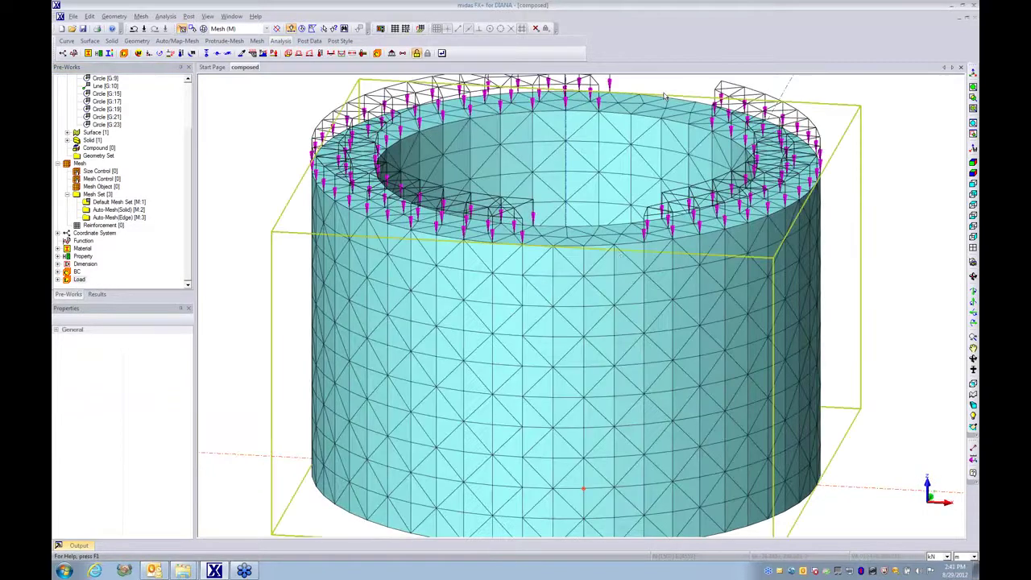
{"action": "scroll", "coordinate": [618, 254], "scroll_direction": "down", "scroll_amount": 2}
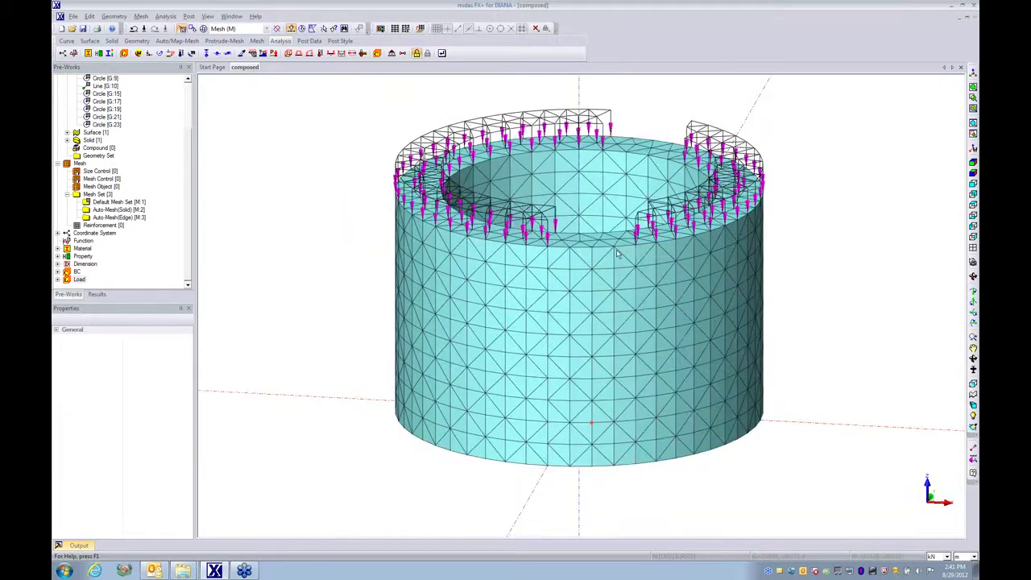
Save the model under the new file name 'new'
{"action": "left_click", "coordinate": [73, 16]}
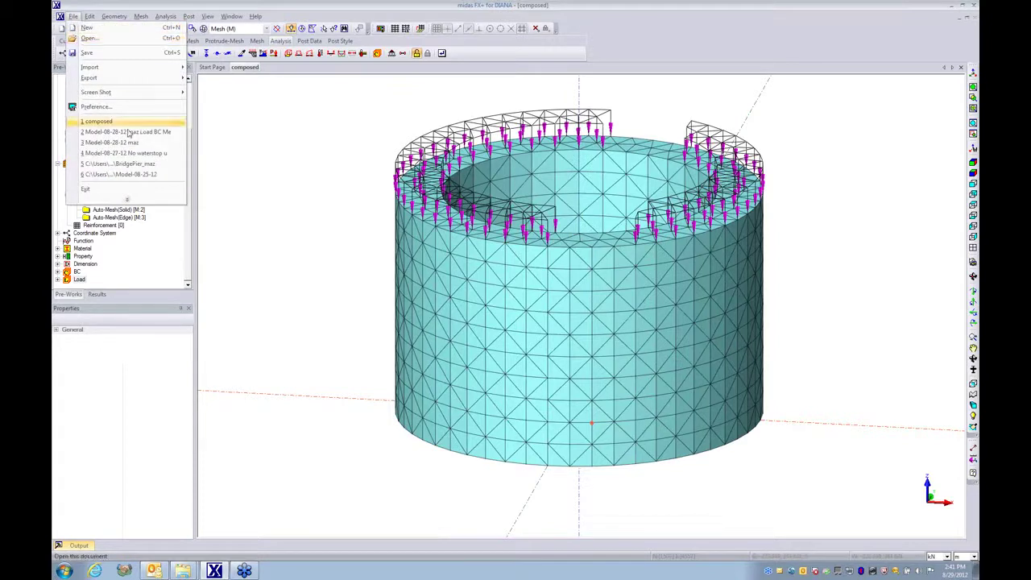
{"action": "left_click", "coordinate": [92, 65]}
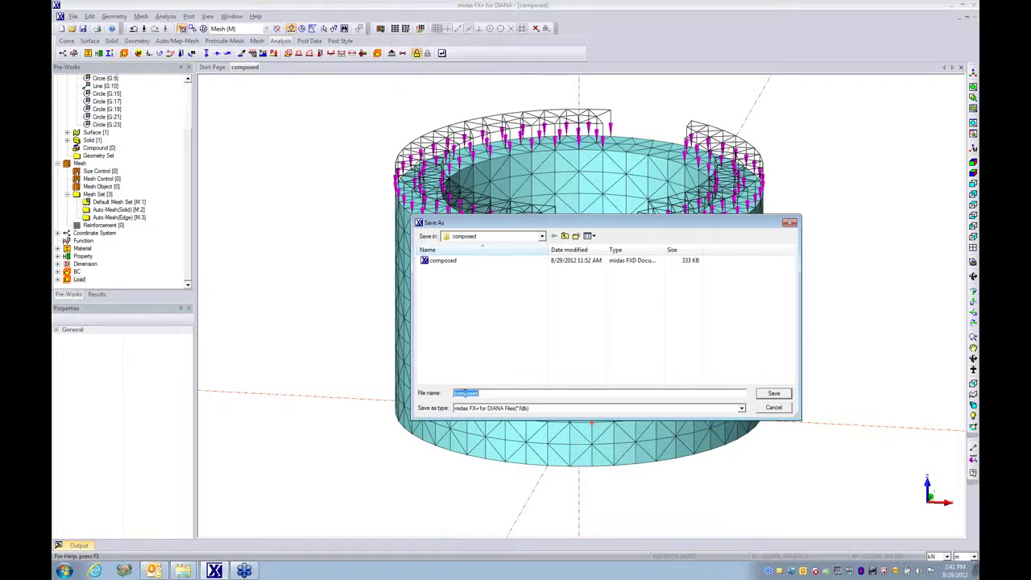
{"action": "key", "text": "BackSpace"}
{"action": "key", "text": "Return"}
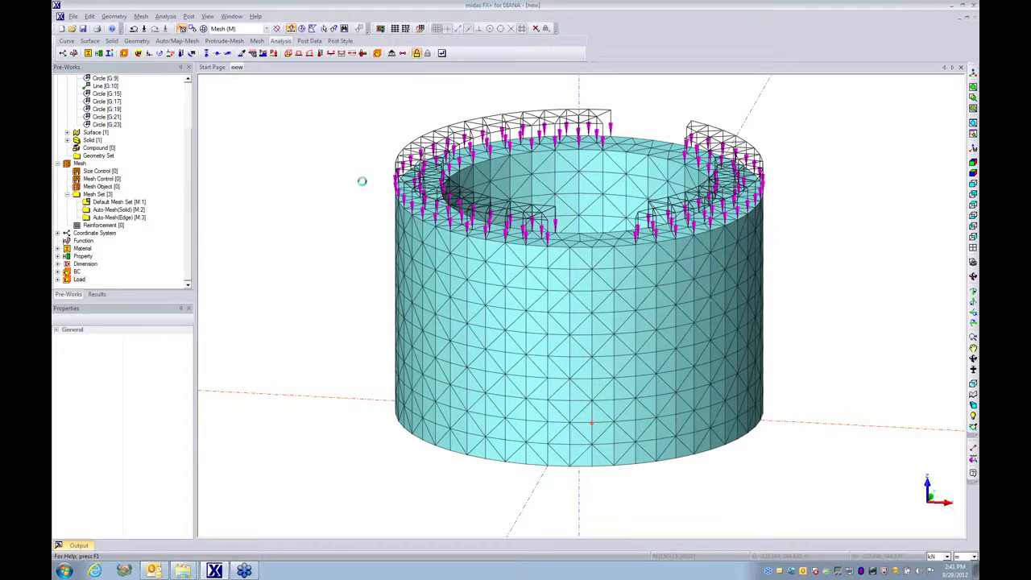
Define the DIANA analysis commands and read the model input
{"action": "left_click", "coordinate": [141, 17]}
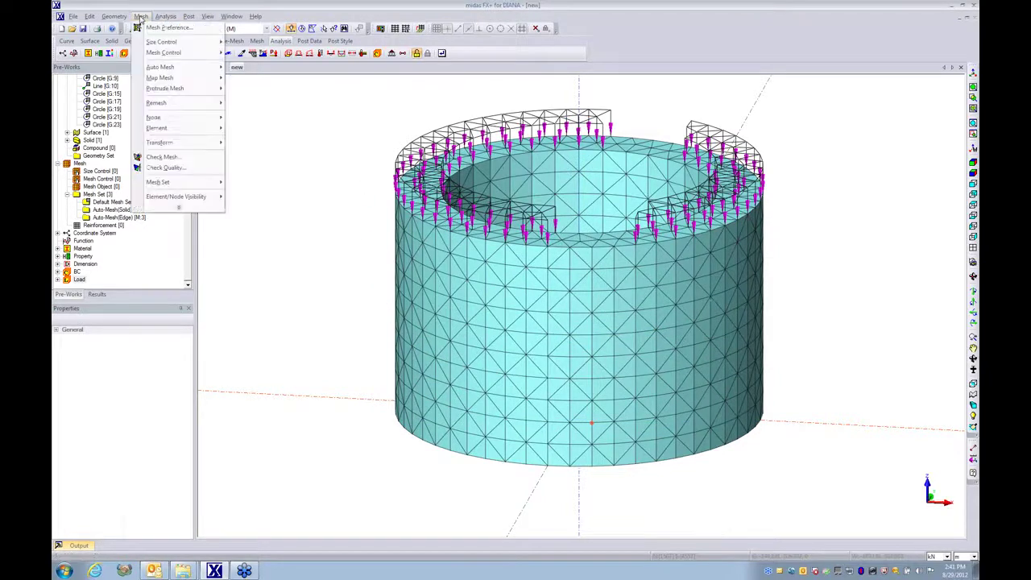
{"action": "mouse_move", "coordinate": [165, 16]}
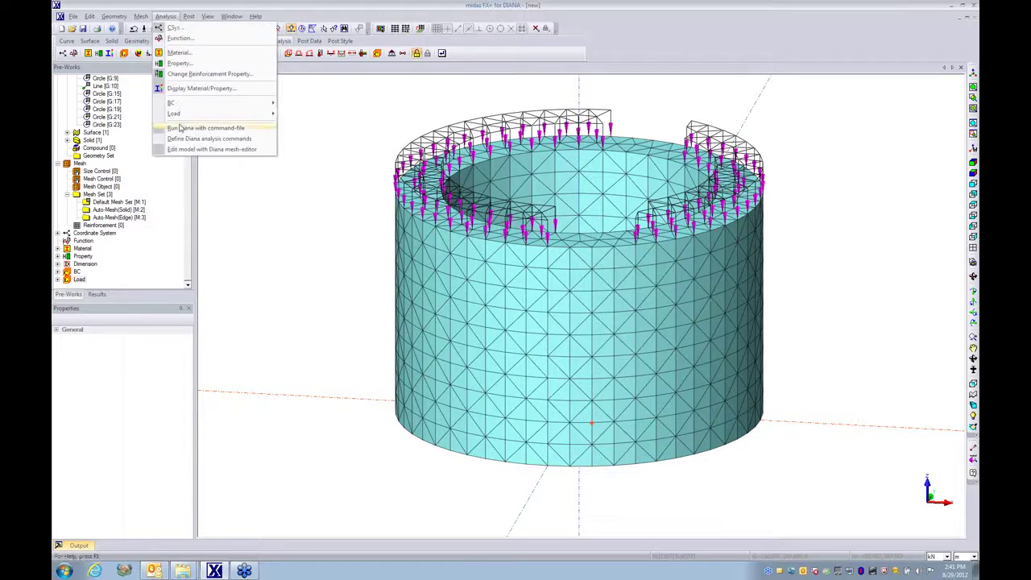
{"action": "left_click", "coordinate": [183, 143]}
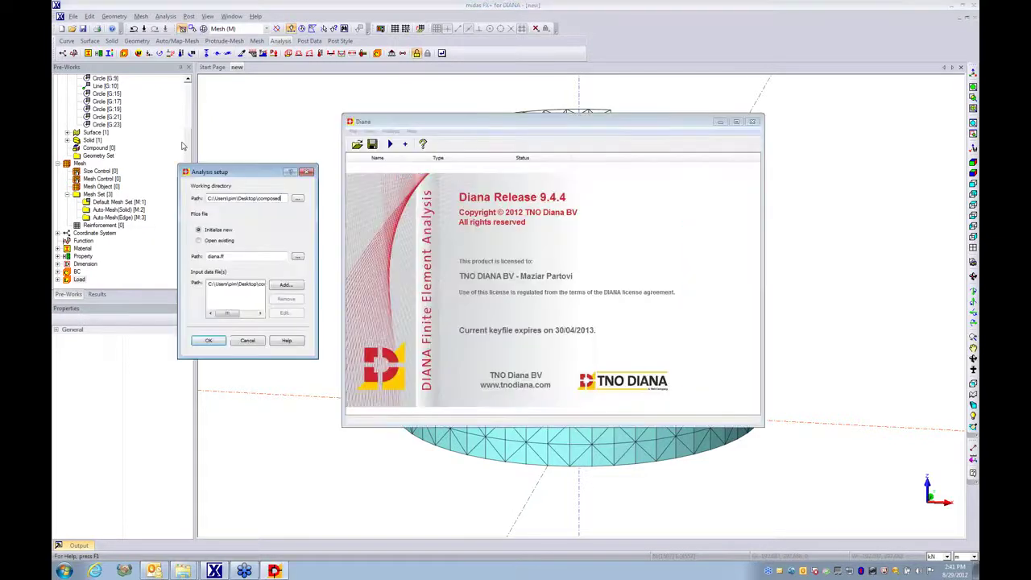
{"action": "left_click", "coordinate": [205, 341]}
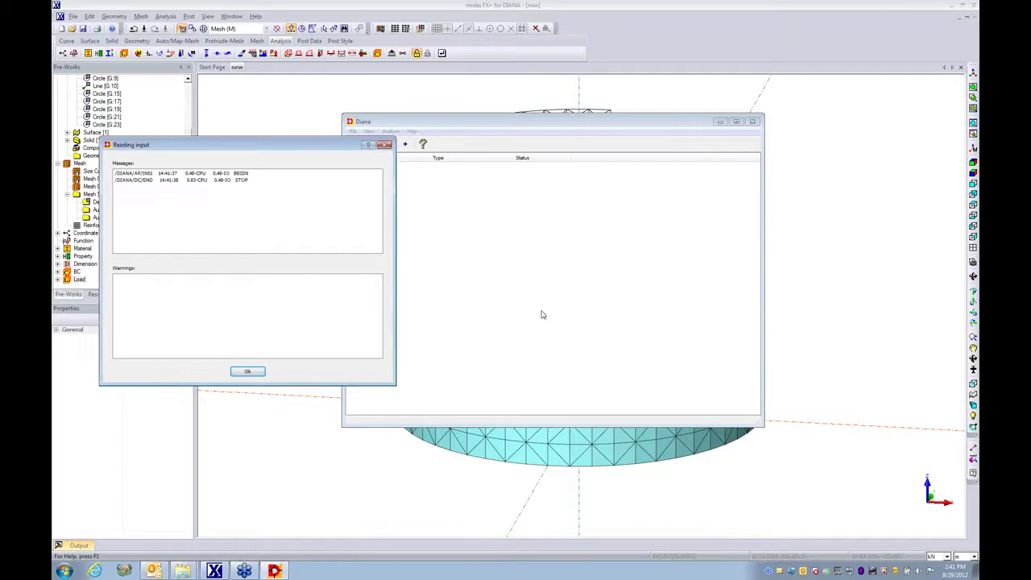
{"action": "left_click", "coordinate": [248, 371]}
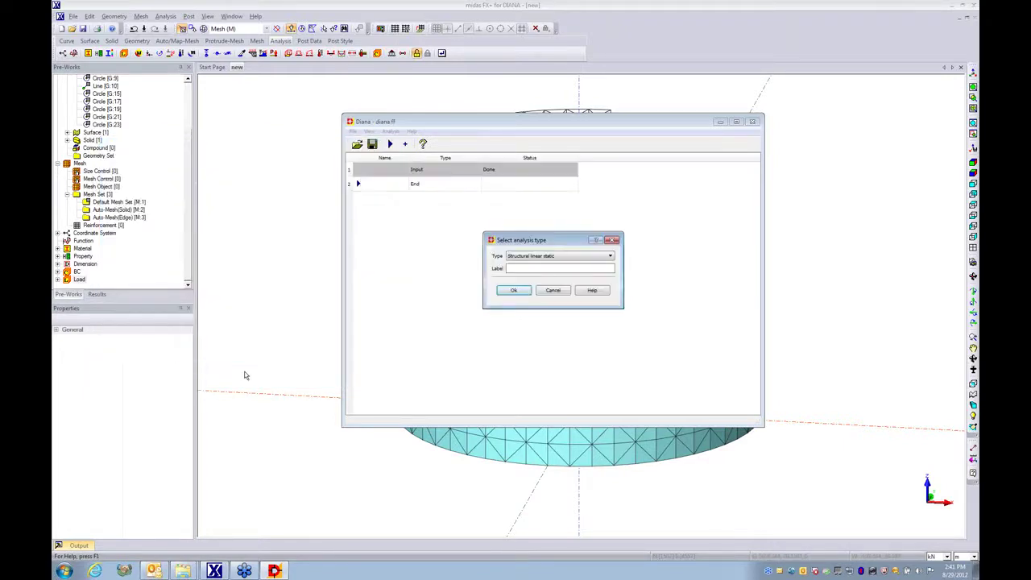
Add a Structural linear static analysis task and run it
{"action": "left_click", "coordinate": [513, 290]}
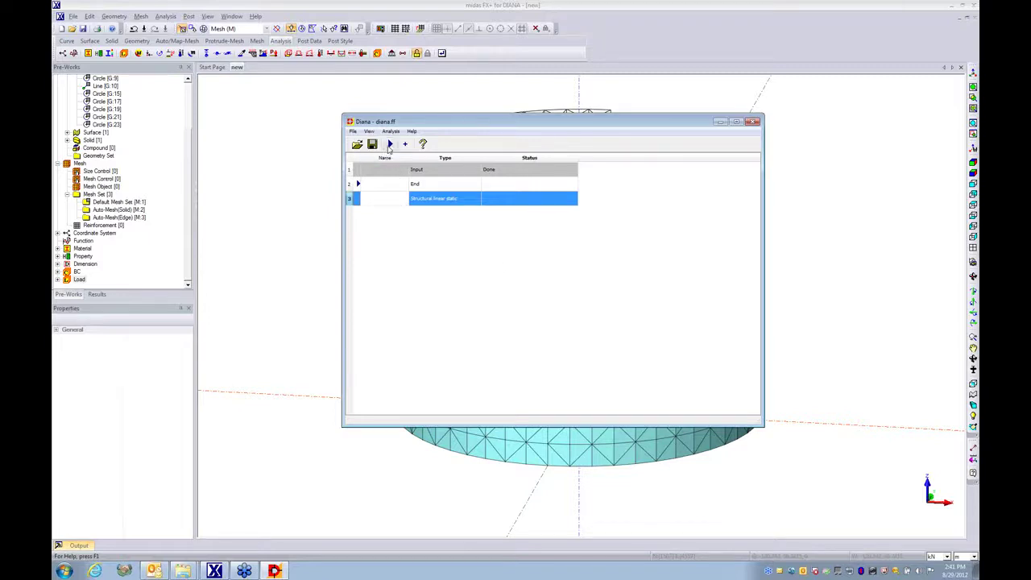
{"action": "left_click", "coordinate": [390, 145]}
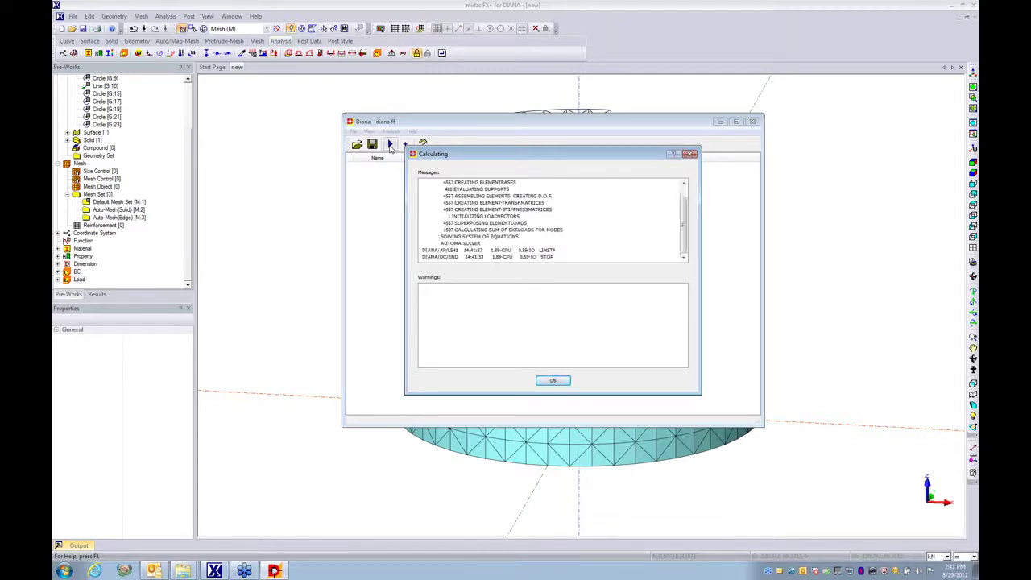
{"action": "left_click", "coordinate": [552, 382]}
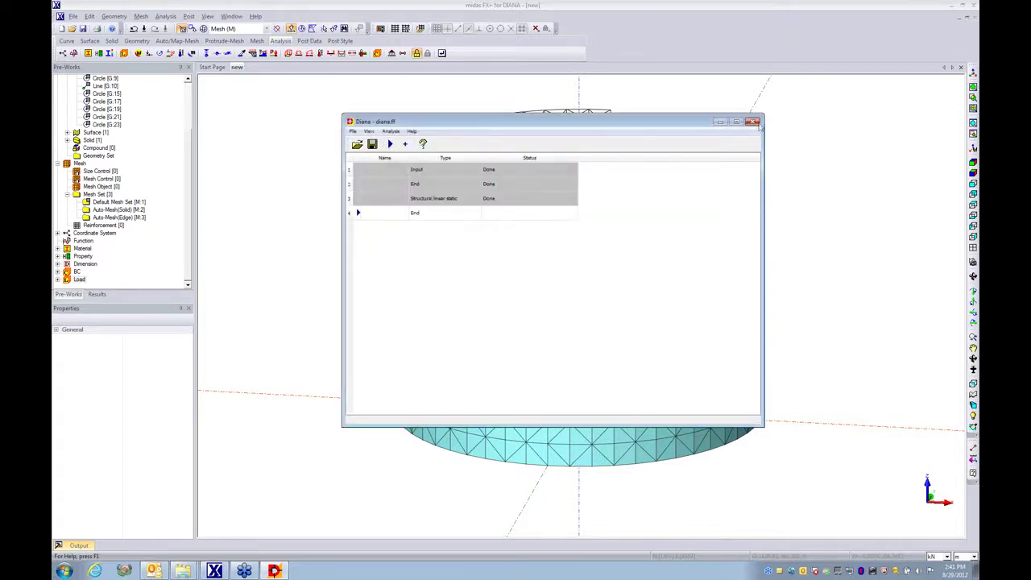
Close the Diana window and import the diana_w8472 result file from the Results tab
{"action": "left_click", "coordinate": [754, 123]}
{"action": "left_click", "coordinate": [97, 294]}
{"action": "right_click", "coordinate": [84, 81]}
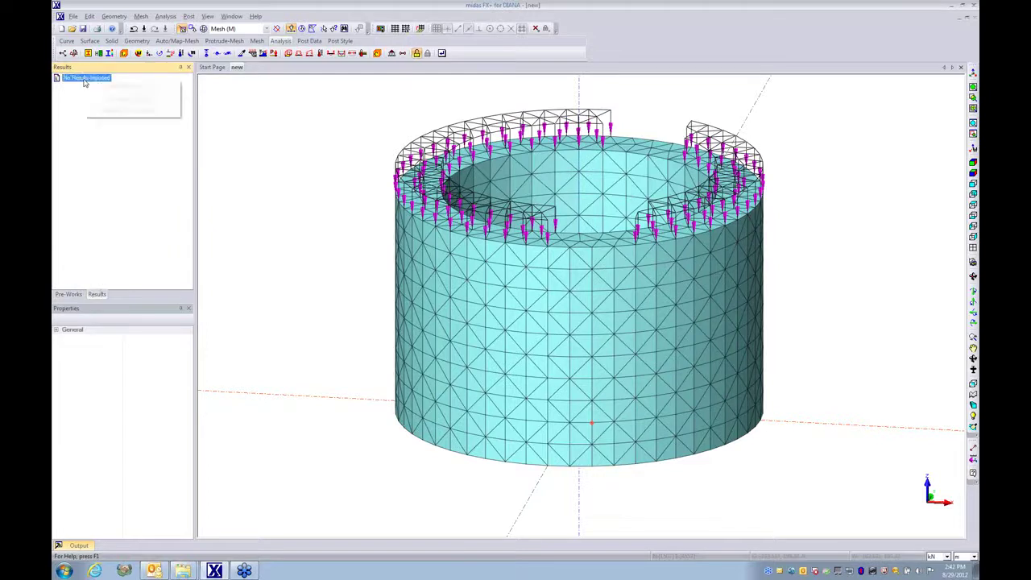
{"action": "left_click", "coordinate": [92, 85]}
{"action": "left_click", "coordinate": [593, 231]}
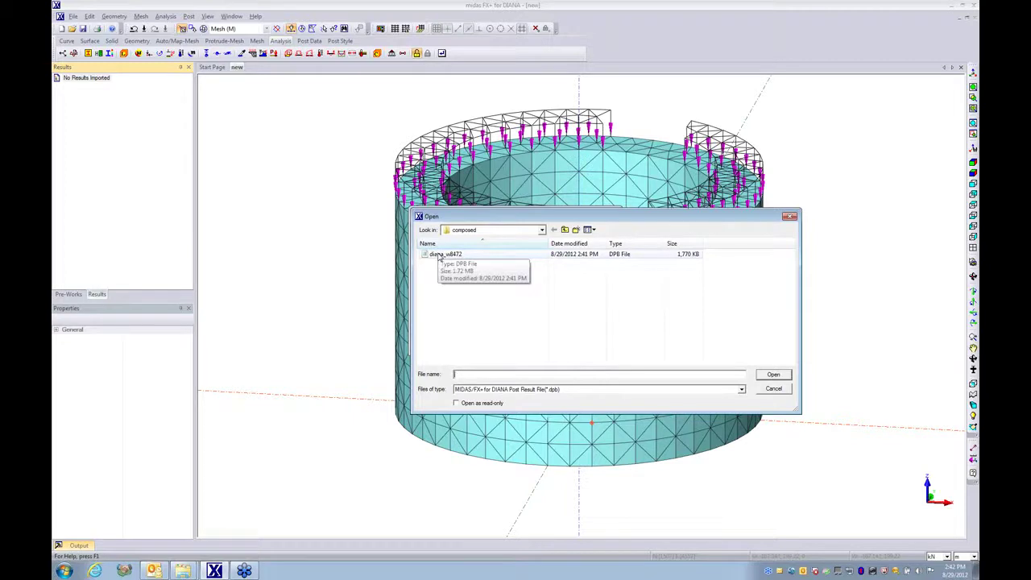
{"action": "double_click", "coordinate": [439, 255]}
{"action": "left_click", "coordinate": [562, 351]}
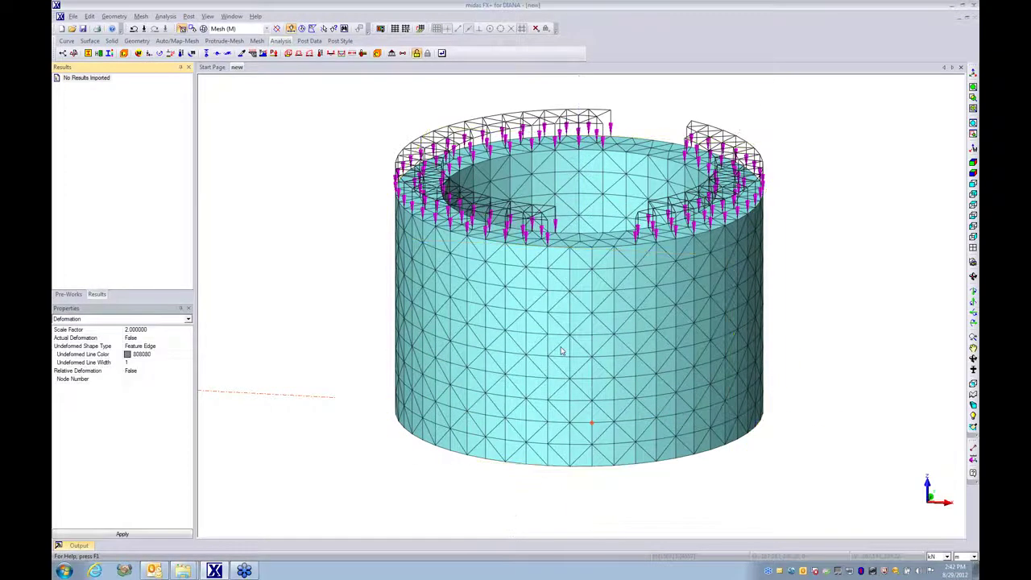
Expand Load Case 1's 1D element forces and plot the Qz, Mx and My ring contours
{"action": "double_click", "coordinate": [95, 101]}
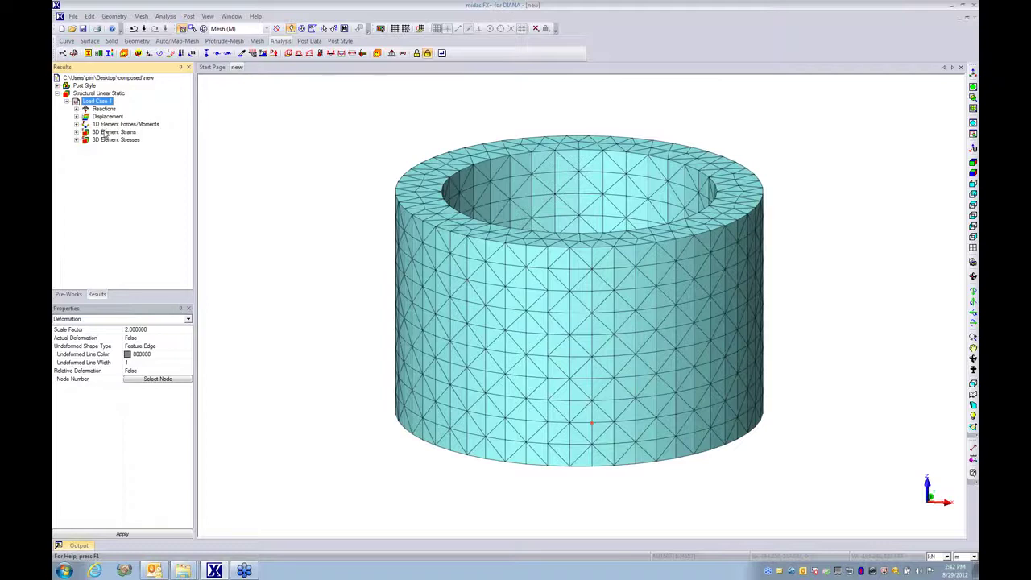
{"action": "double_click", "coordinate": [109, 125]}
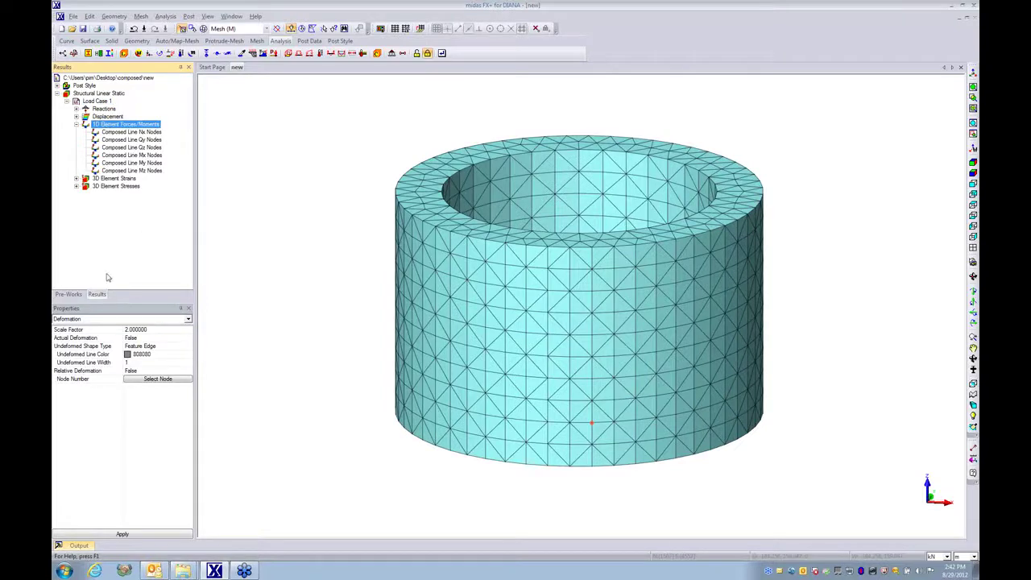
{"action": "double_click", "coordinate": [136, 149]}
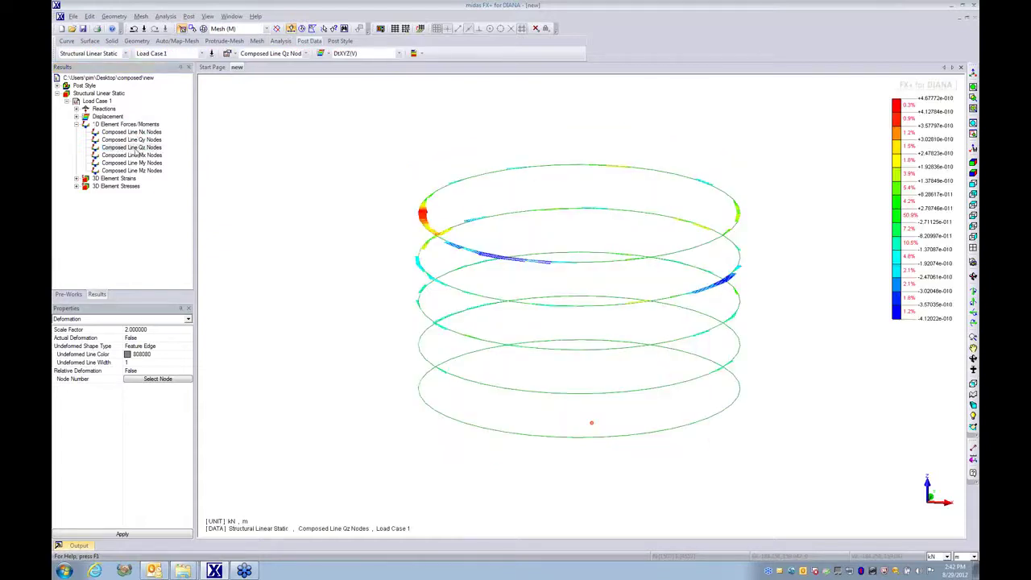
{"action": "double_click", "coordinate": [134, 155]}
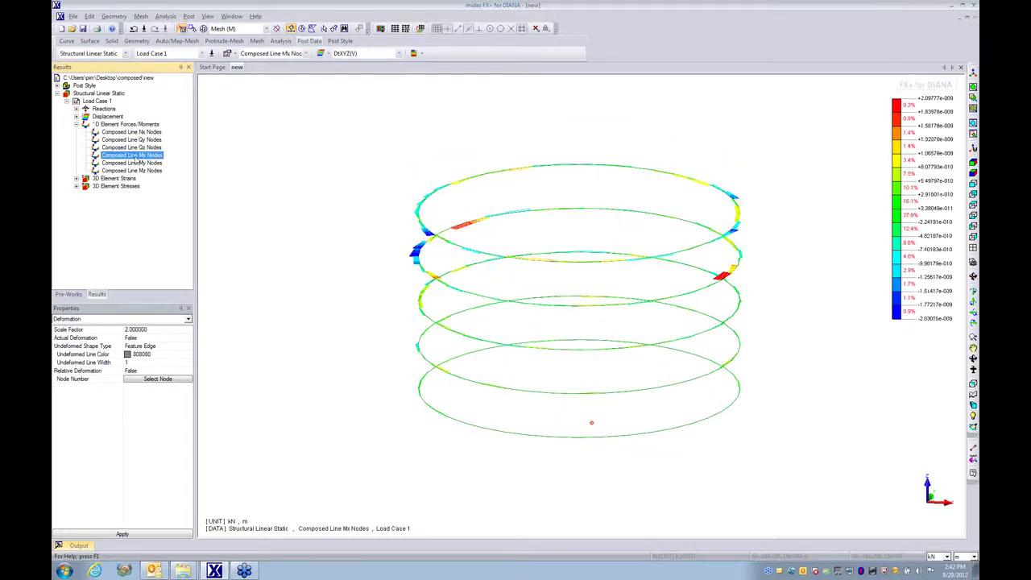
{"action": "double_click", "coordinate": [135, 163]}
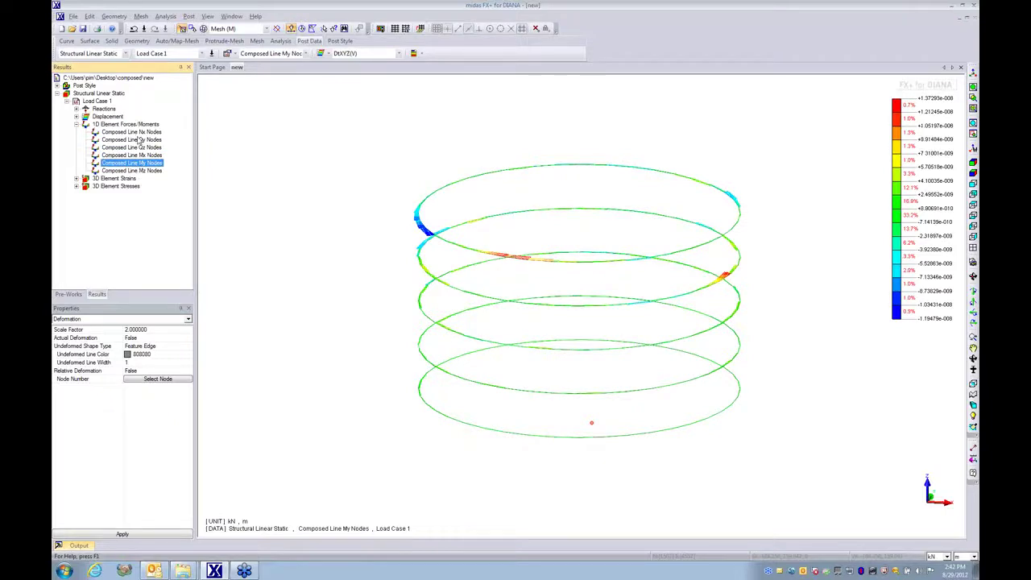
Cycle through the Nx, Qy, Qz and My ring contours, ending on Mx
{"action": "double_click", "coordinate": [137, 133]}
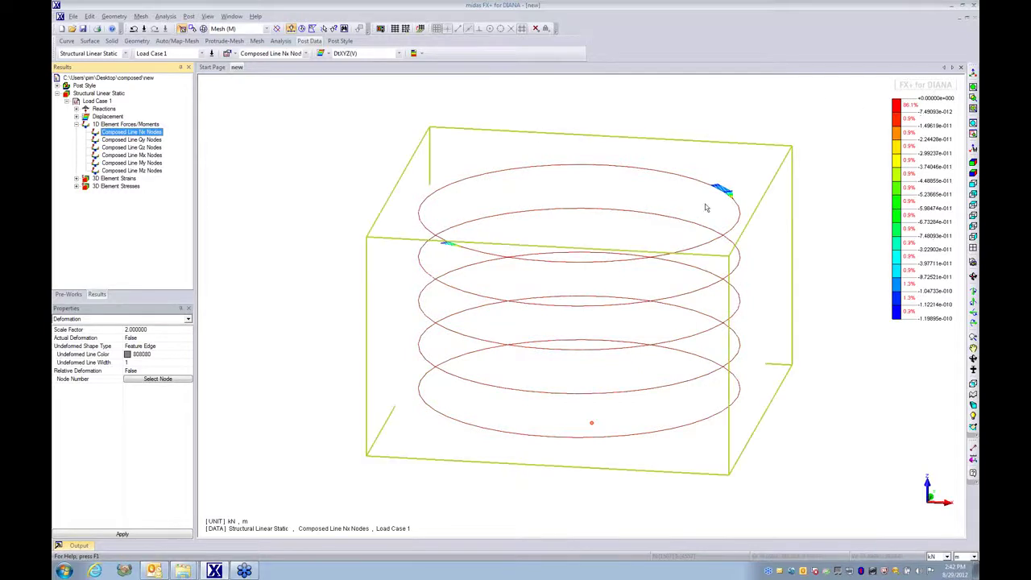
{"action": "double_click", "coordinate": [144, 140]}
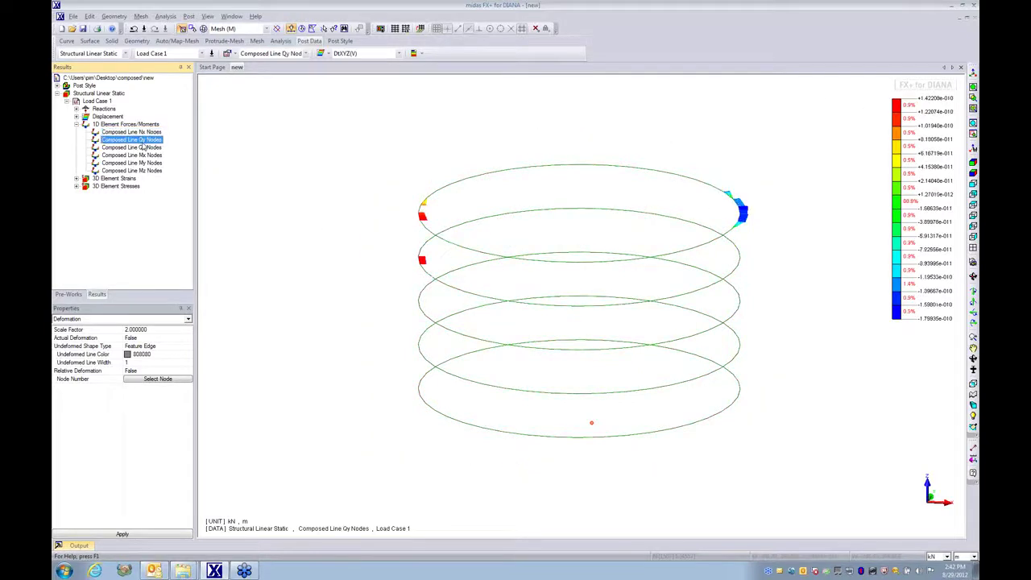
{"action": "double_click", "coordinate": [145, 148]}
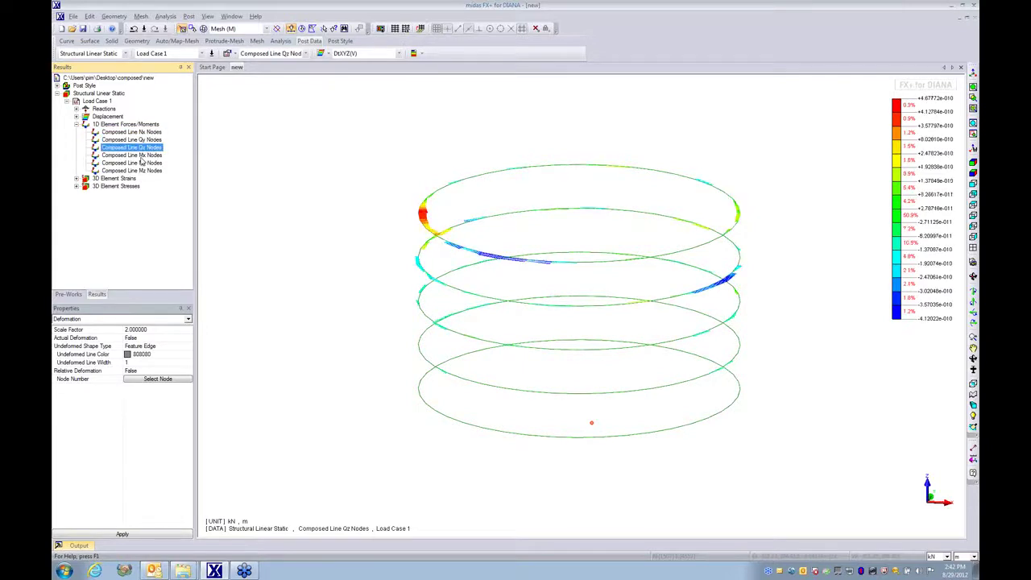
{"action": "double_click", "coordinate": [142, 162]}
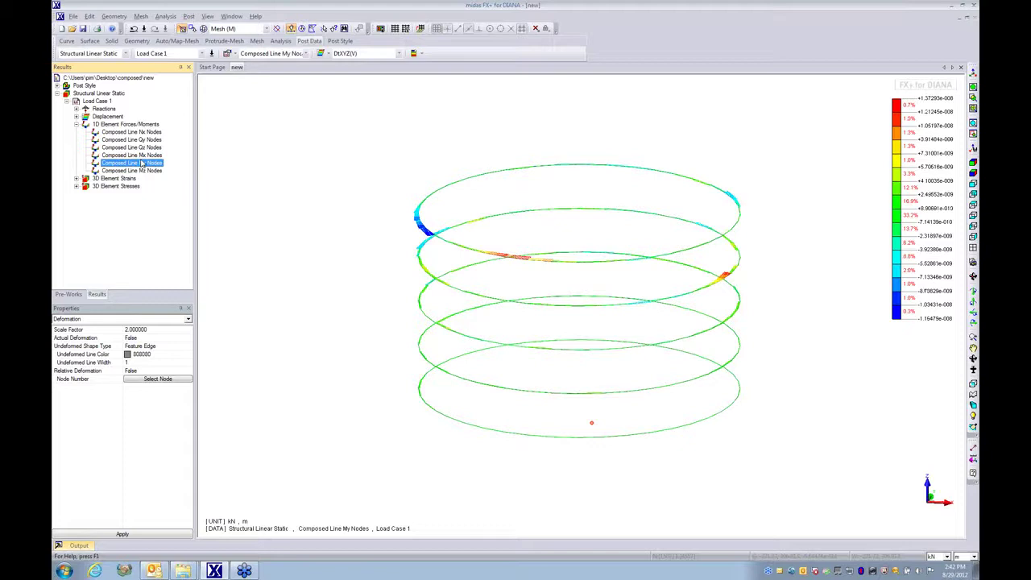
{"action": "double_click", "coordinate": [146, 156]}
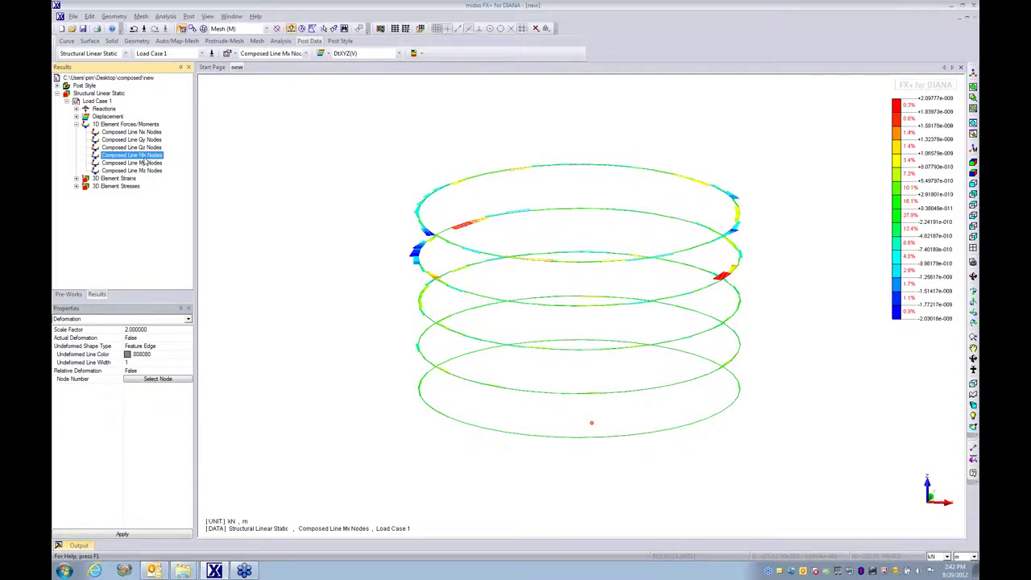
Tilt the rings into a flat side view and zoom in, briefly checking the geometry tree
{"action": "middle_click_drag", "start_coordinate": [522, 292], "coordinate": [473, 223]}
{"action": "scroll", "coordinate": [571, 206], "scroll_direction": "up", "scroll_amount": 3}
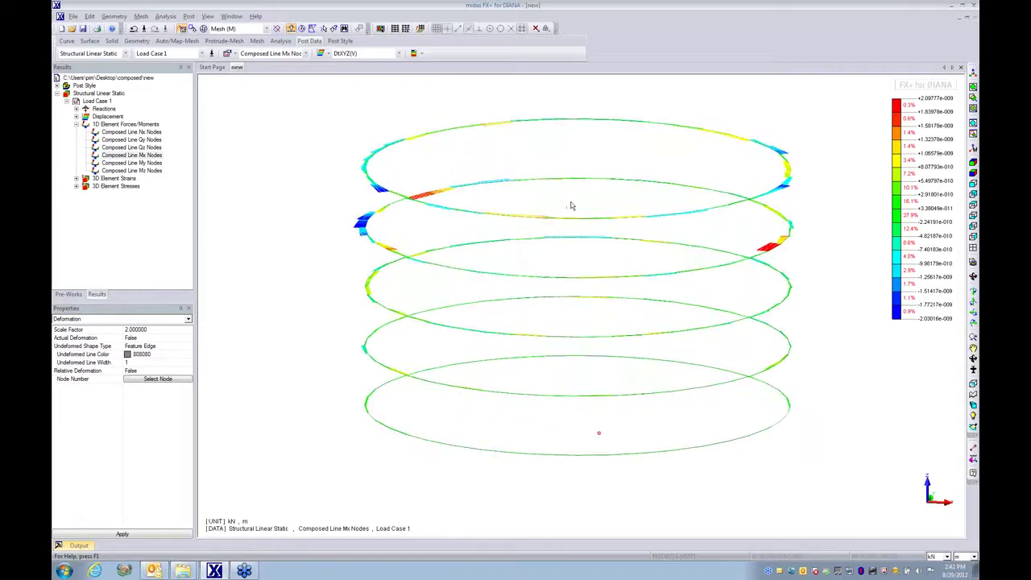
{"action": "left_click", "coordinate": [71, 294]}
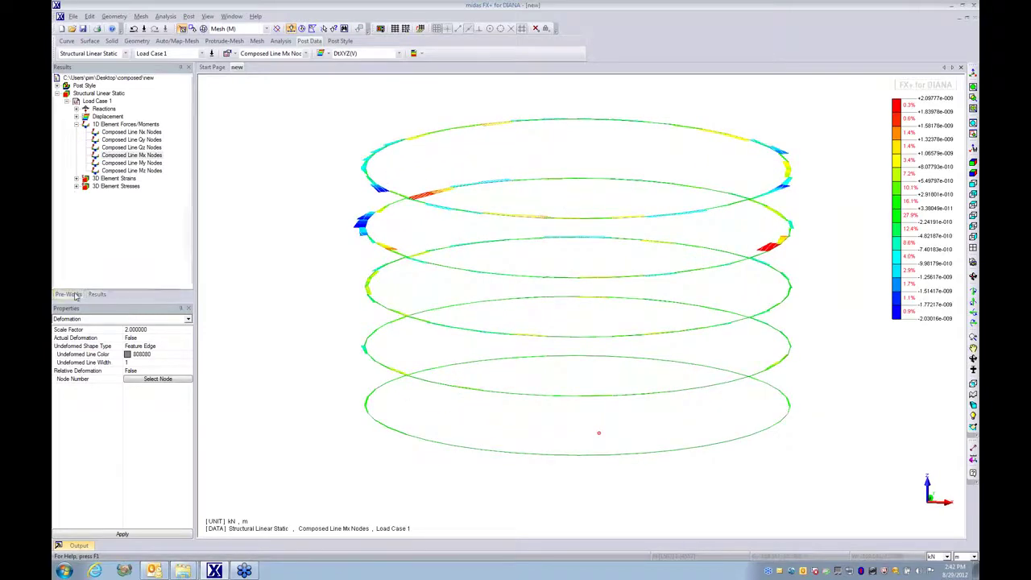
{"action": "left_click", "coordinate": [97, 294]}
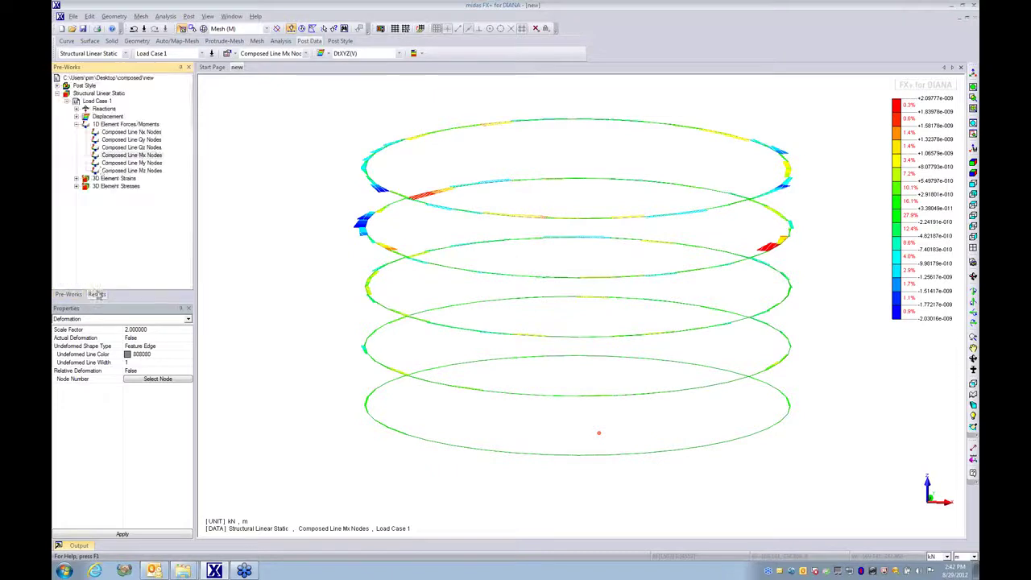
Plot the DXYZ(V) total displacement contour on the cylinder and orbit to inspect it
{"action": "double_click", "coordinate": [106, 117]}
{"action": "double_click", "coordinate": [112, 148]}
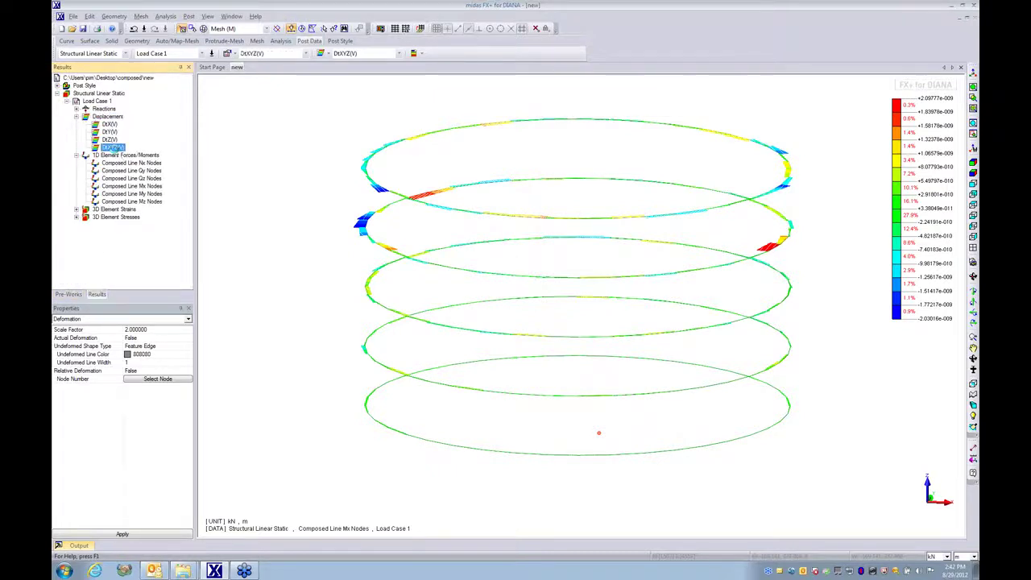
{"action": "middle_click_drag", "start_coordinate": [669, 260], "coordinate": [663, 289]}
{"action": "scroll", "coordinate": [661, 282], "scroll_direction": "down", "scroll_amount": 2}
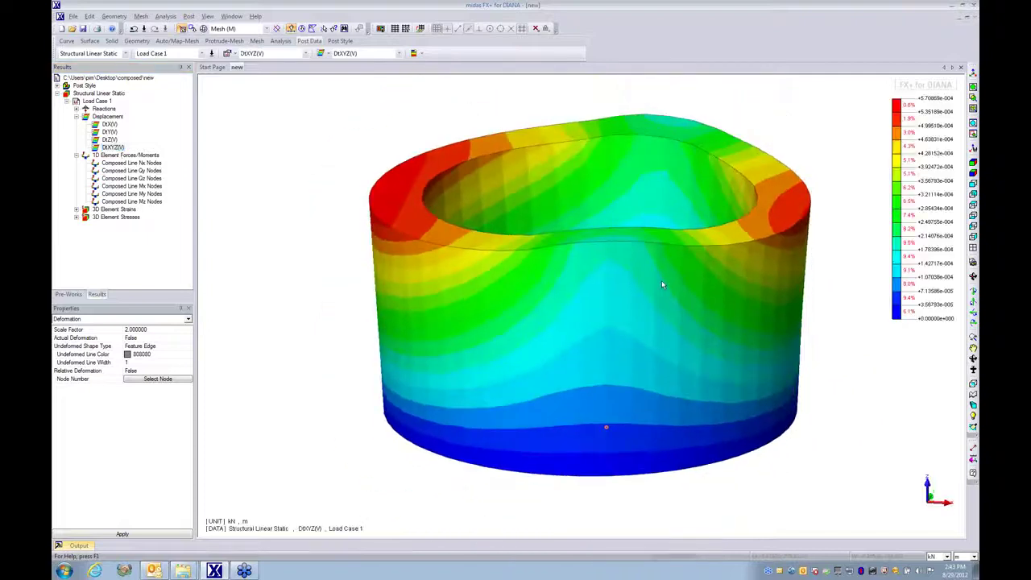